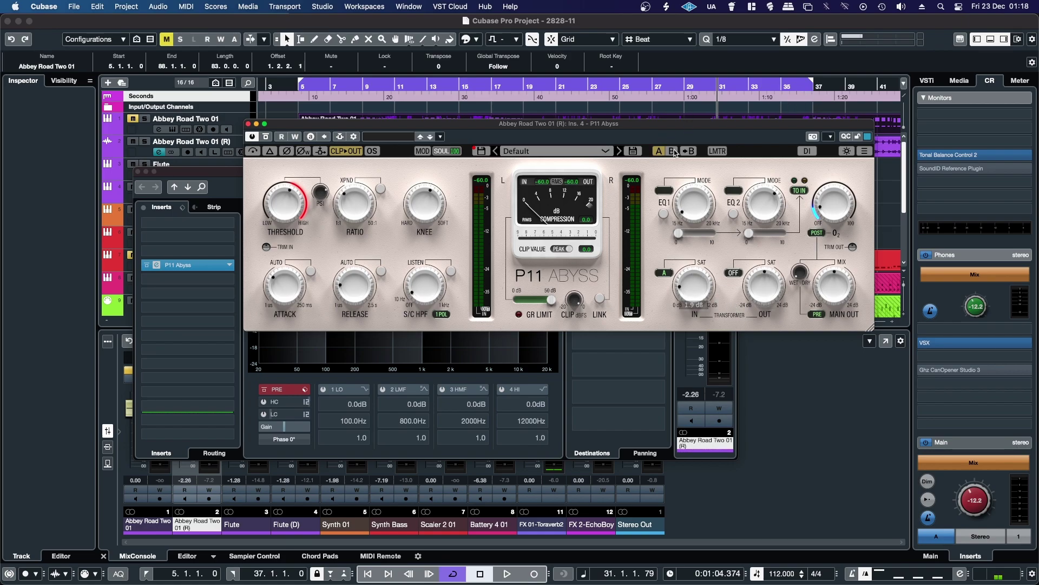
Close the P11 Abyss plug-in and the channel settings of the Abbey Road Two 01 (R) track.
{"action": "mouse_move", "coordinate": [683, 192]}
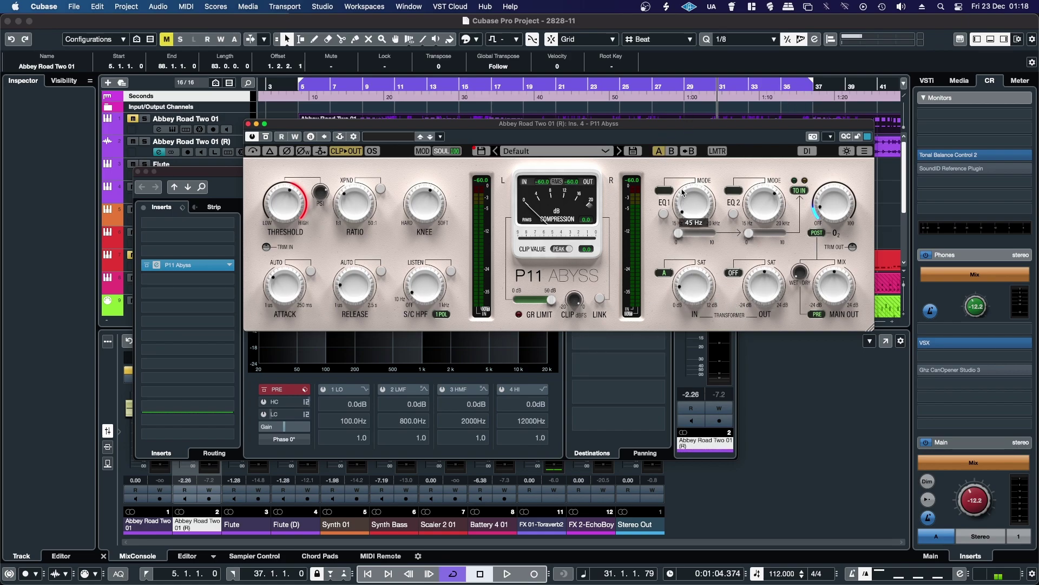
{"action": "mouse_move", "coordinate": [786, 211]}
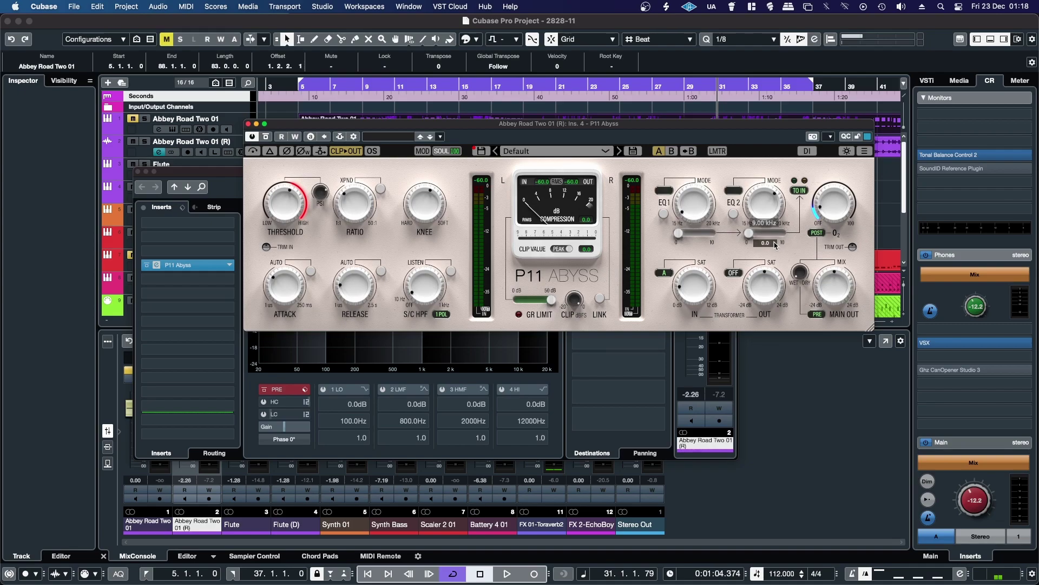
{"action": "left_click", "coordinate": [249, 124]}
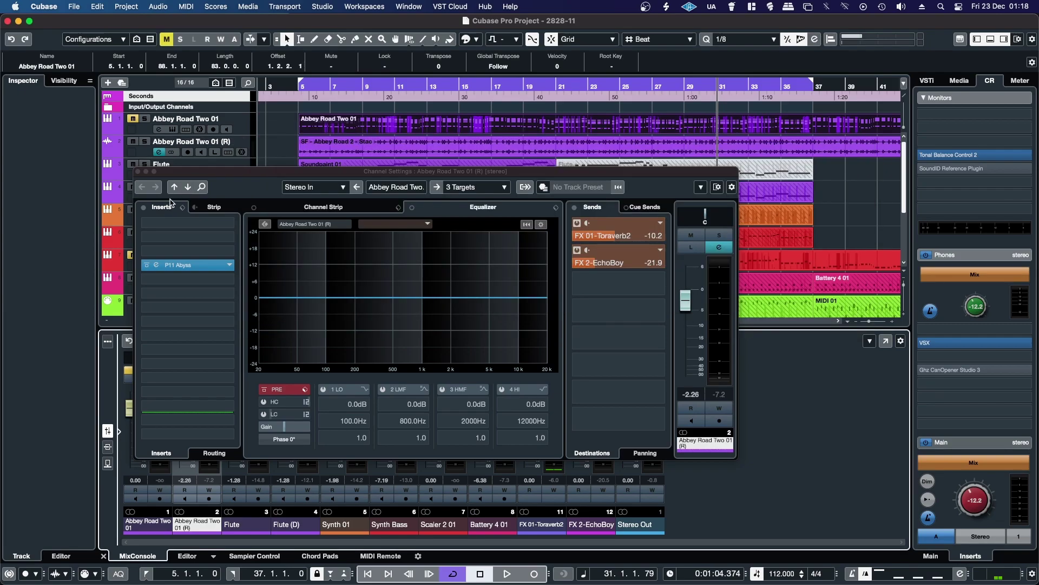
{"action": "left_click", "coordinate": [137, 171]}
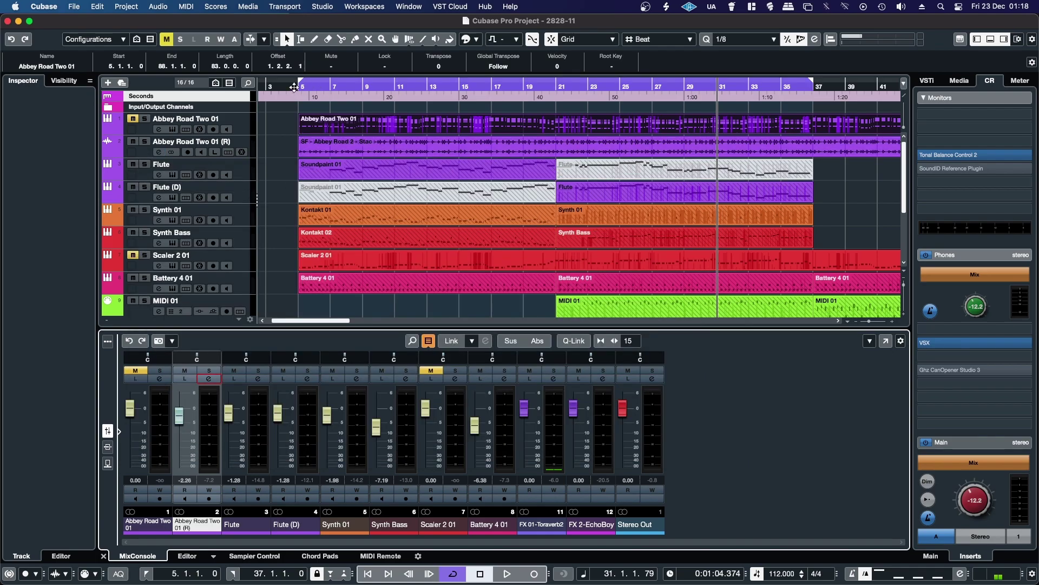
Place the playback position at bar 5 and play the full arrangement.
{"action": "left_click", "coordinate": [756, 289]}
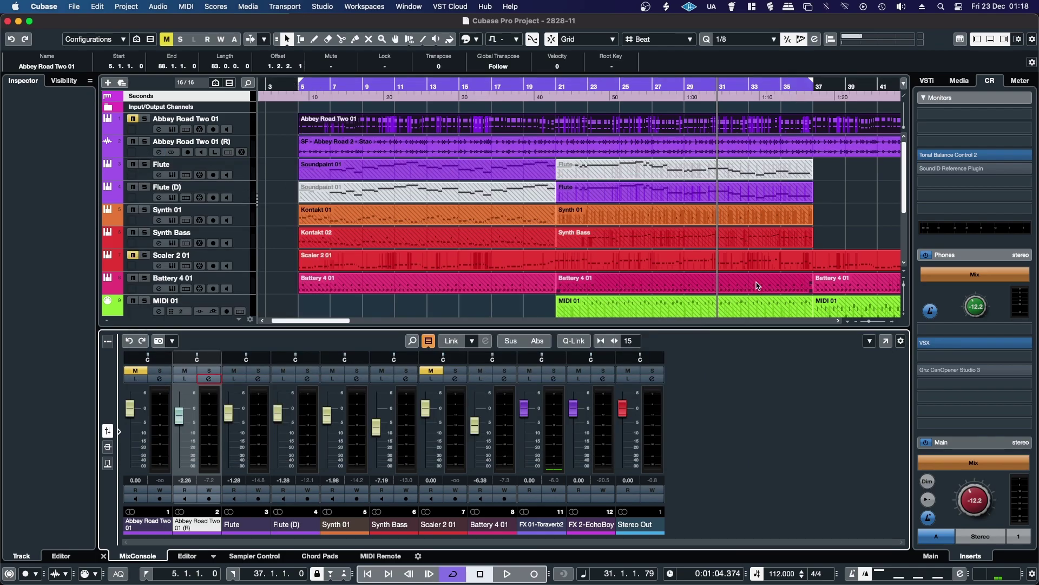
{"action": "left_click", "coordinate": [596, 201]}
{"action": "left_click", "coordinate": [488, 155]}
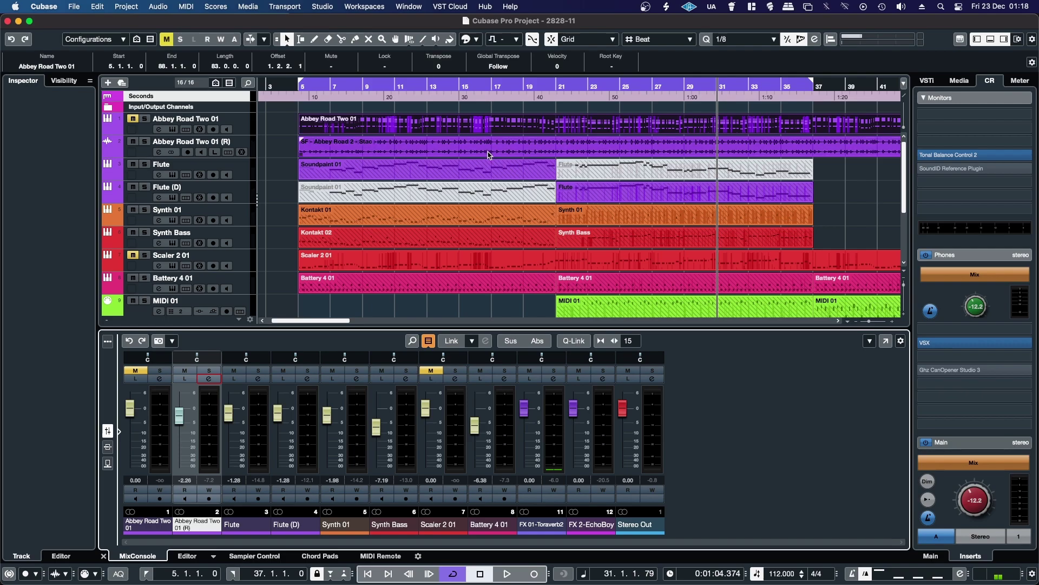
{"action": "left_click", "coordinate": [298, 87]}
{"action": "left_click", "coordinate": [433, 167]}
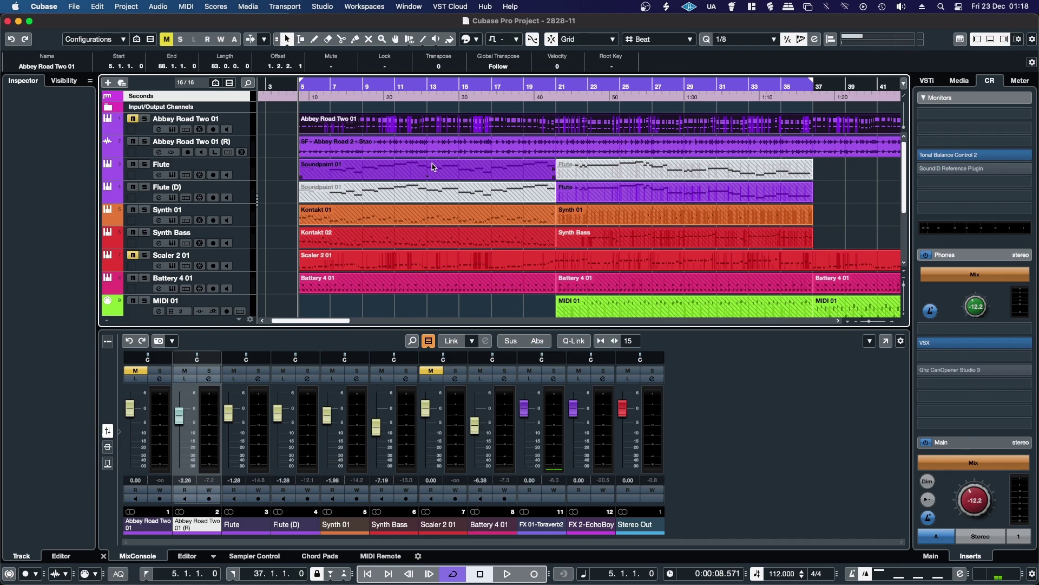
{"action": "key", "text": "space"}
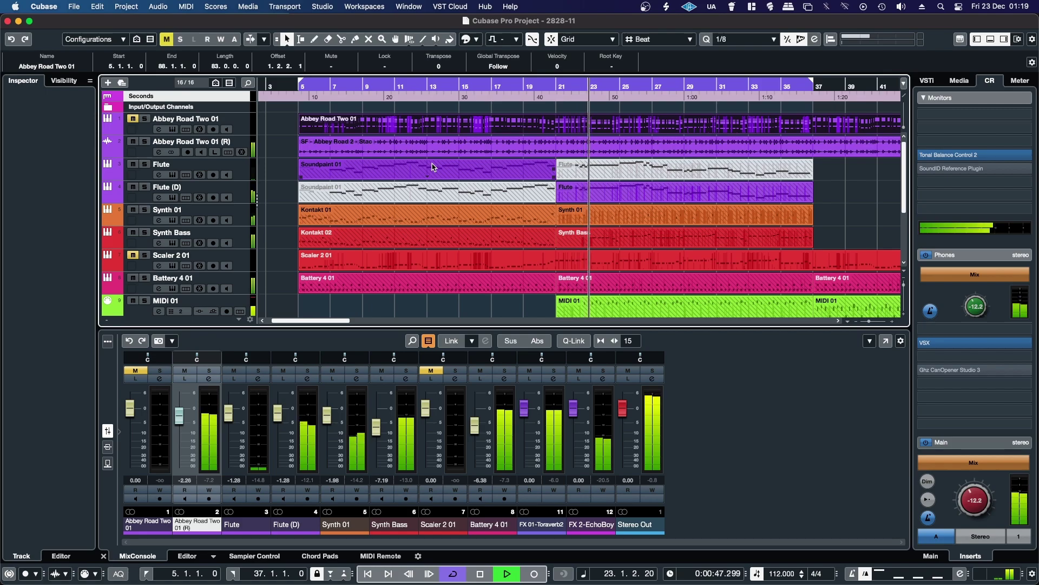
Look at the Soundpaint instrument used by the Flute track and close it again.
{"action": "left_click", "coordinate": [172, 174]}
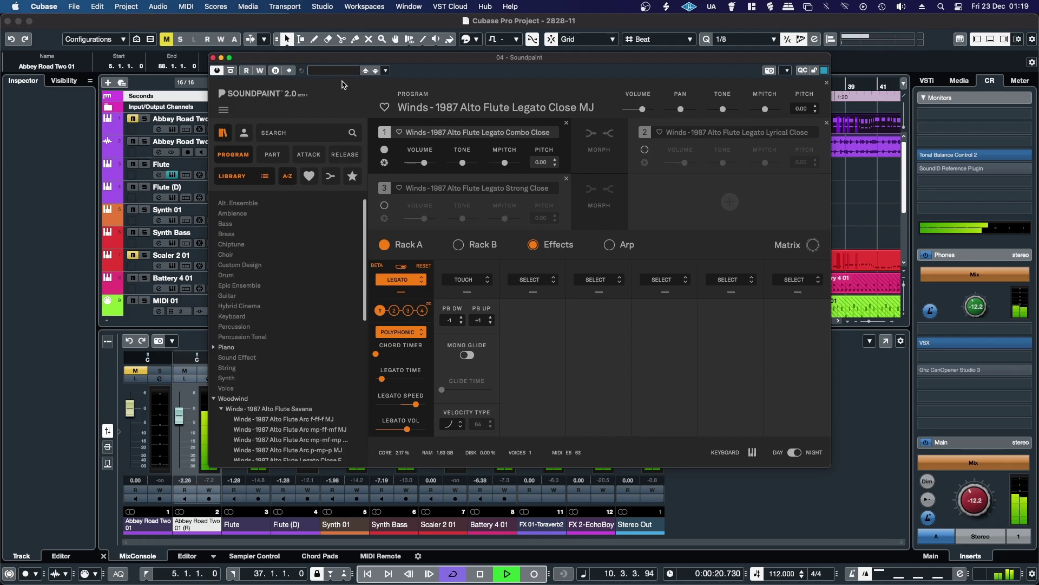
{"action": "left_click", "coordinate": [213, 57]}
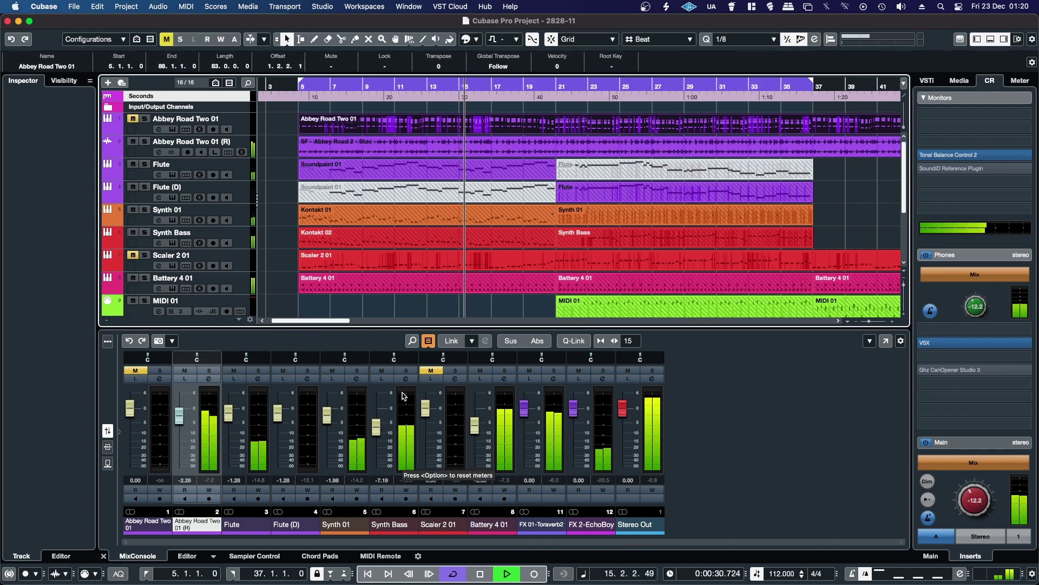
Solo Abbey Road Two 01 (R), compare its sound with the P11 Abyss insert bypassed and active, and open the plug-in.
{"action": "left_click", "coordinate": [144, 141]}
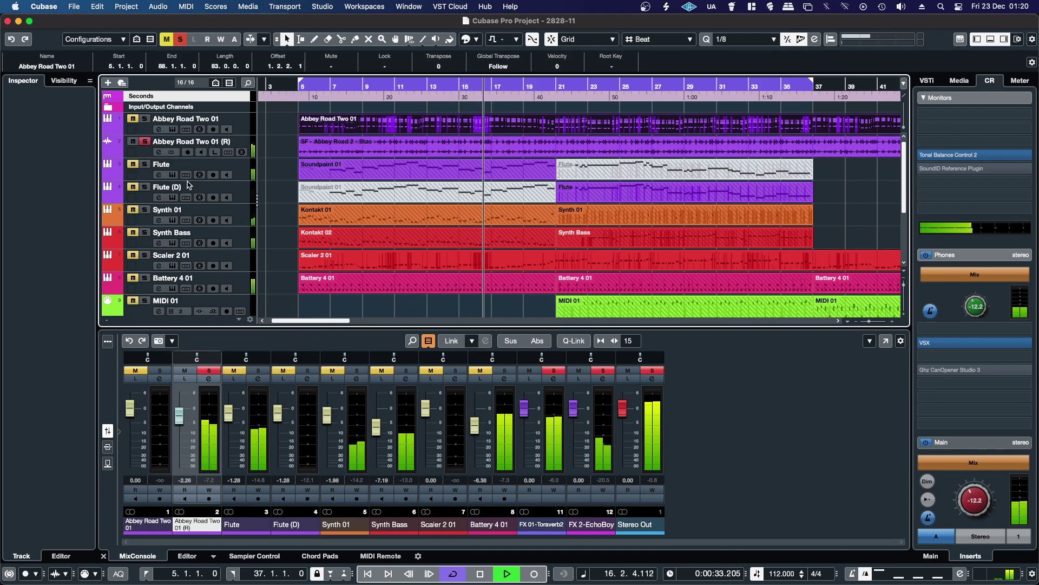
{"action": "left_click", "coordinate": [208, 378]}
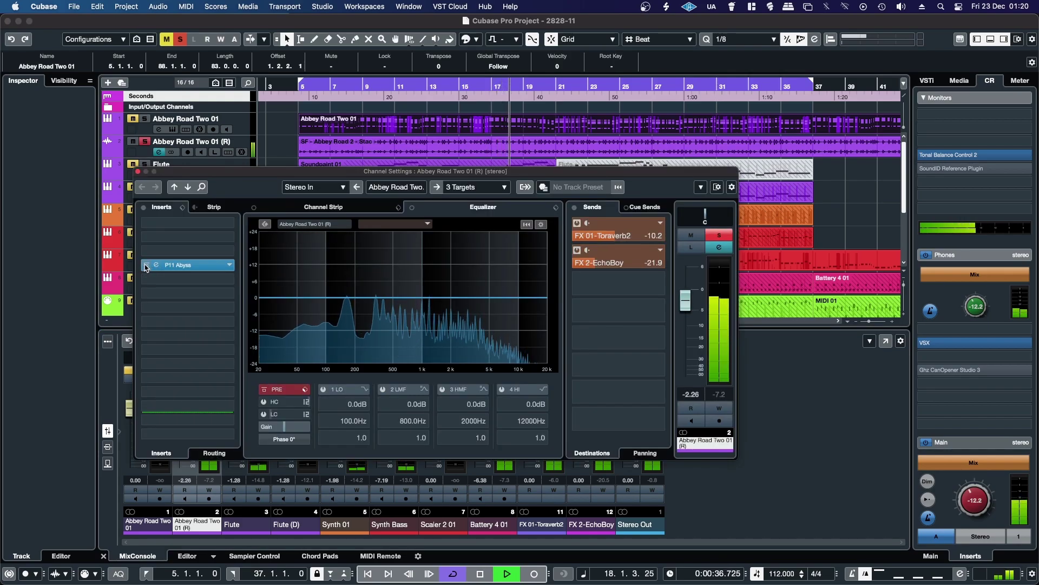
{"action": "left_click", "coordinate": [146, 266]}
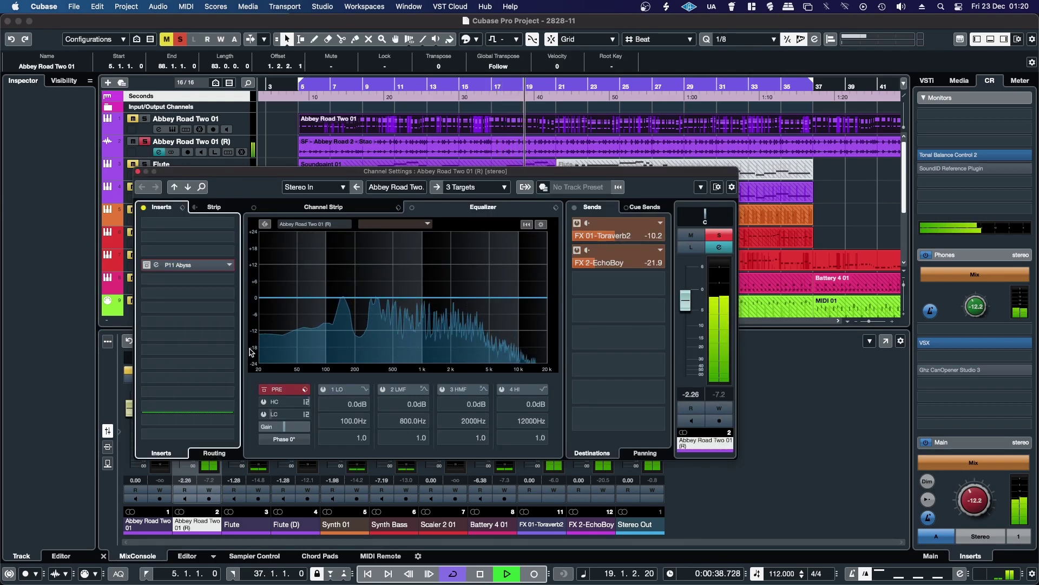
{"action": "left_click", "coordinate": [147, 265]}
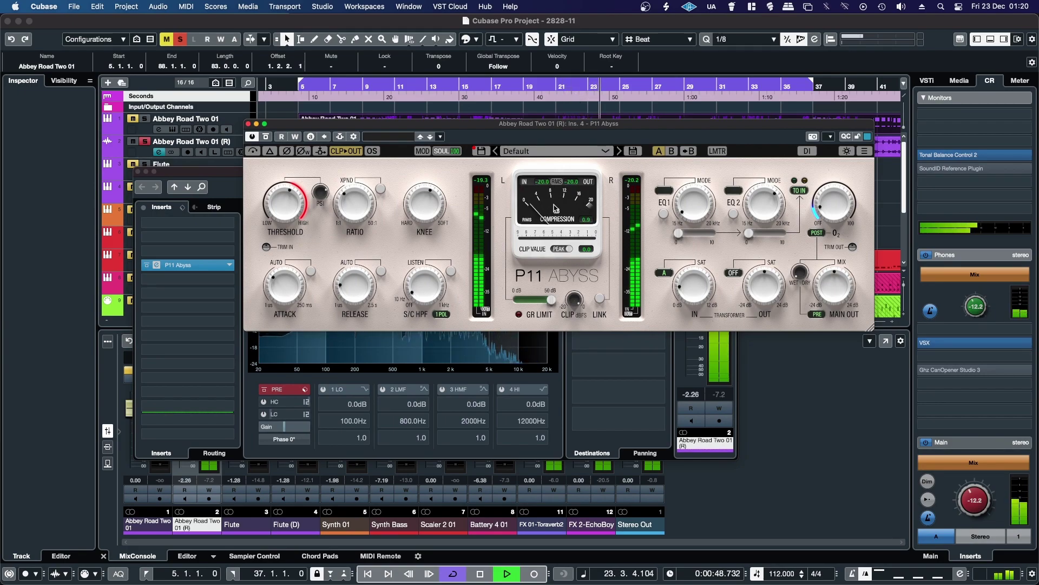
Try the dark skin and the compression meter's backlight switch in P11 Abyss, and restore the light skin with the backlight on.
{"action": "mouse_move", "coordinate": [584, 294]}
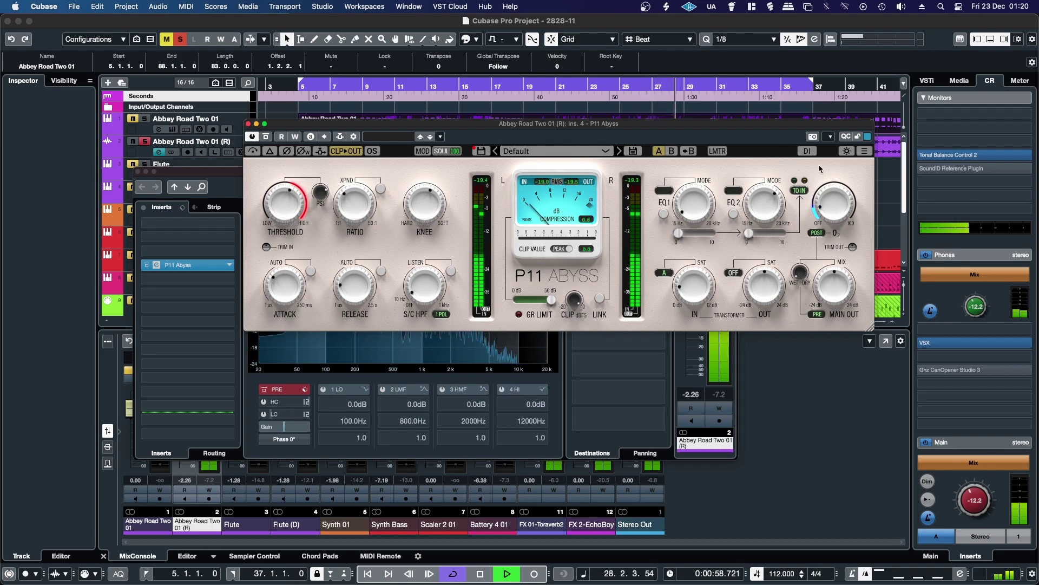
{"action": "left_click", "coordinate": [845, 152]}
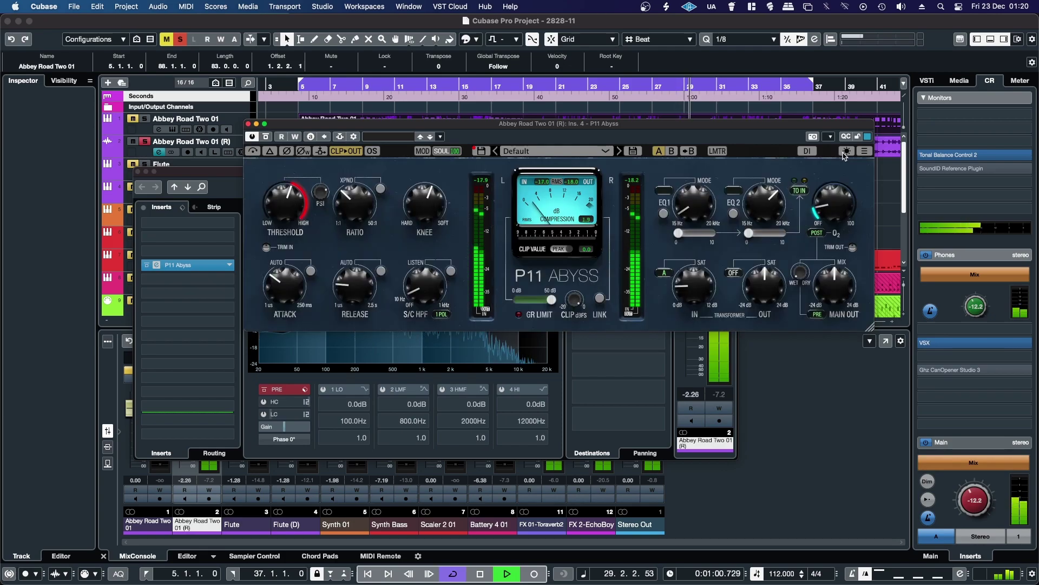
{"action": "left_click", "coordinate": [569, 202]}
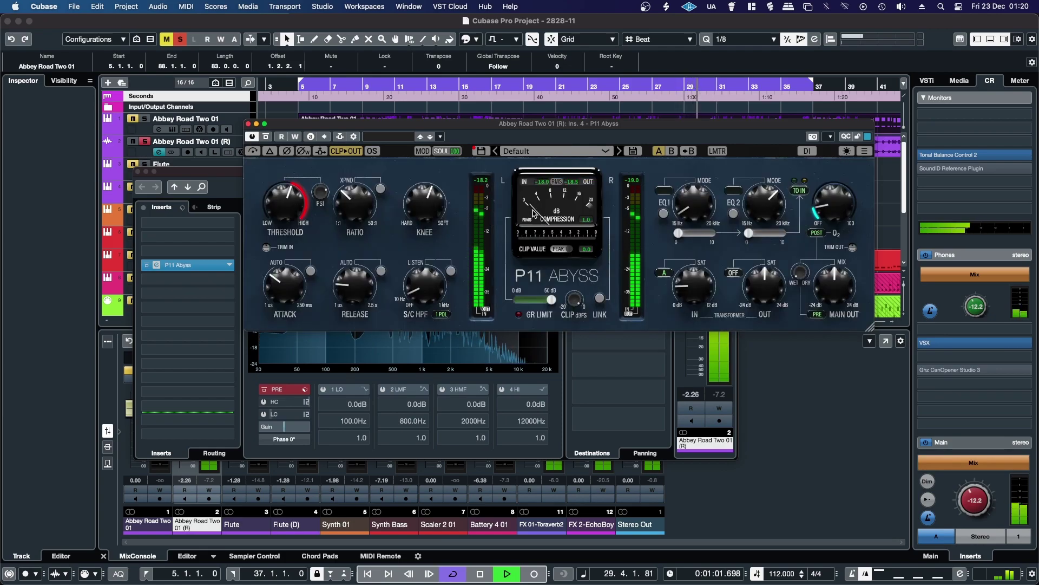
{"action": "left_click", "coordinate": [568, 202]}
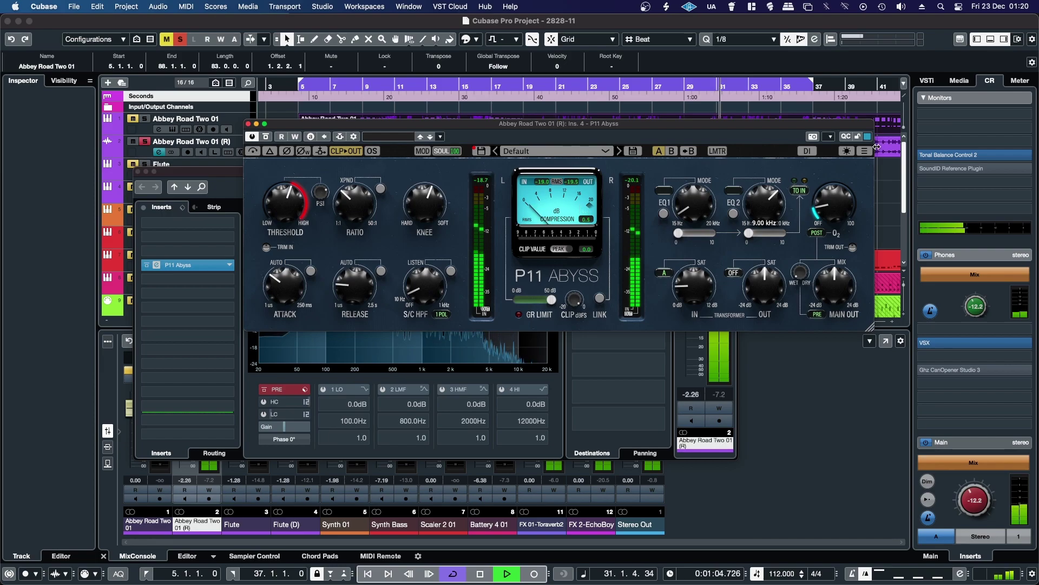
{"action": "left_click", "coordinate": [537, 198]}
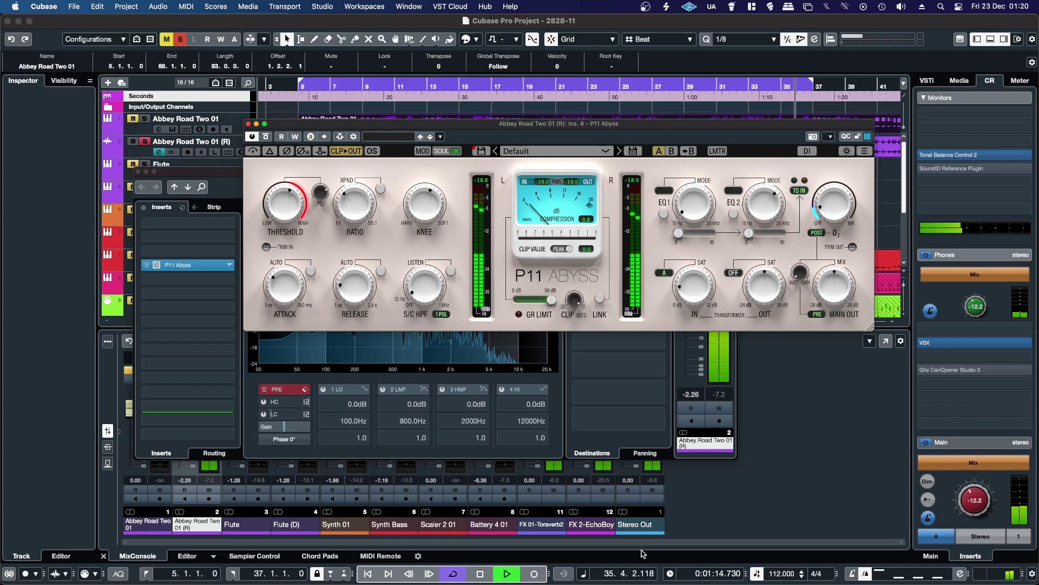
Raise the input transformer's saturation amount to 4.4 dB.
{"action": "mouse_move", "coordinate": [681, 278]}
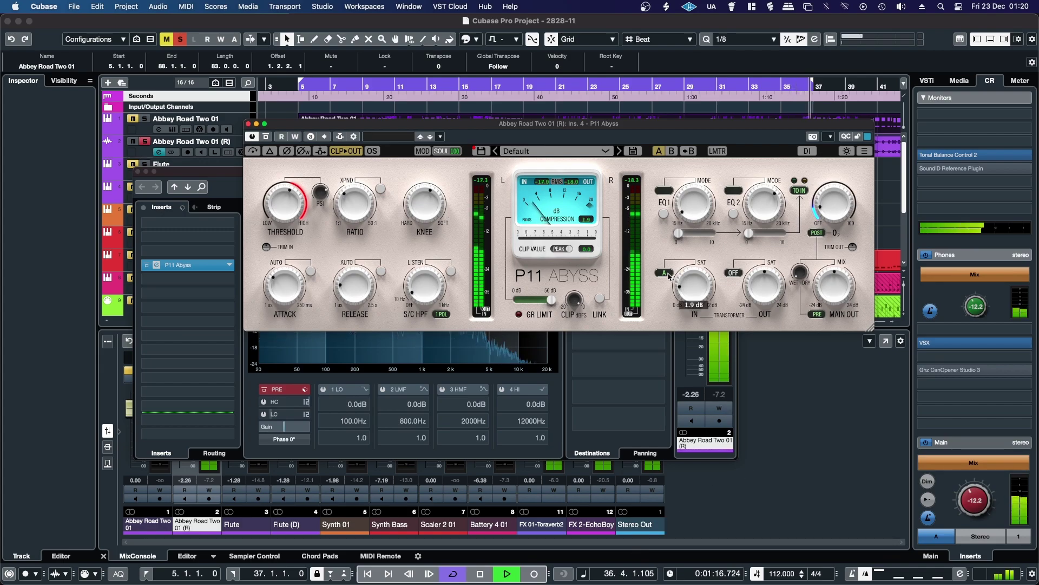
{"action": "scroll", "coordinate": [681, 287], "scroll_direction": "up", "scroll_amount": 1}
{"action": "left_click_drag", "start_coordinate": [681, 290], "coordinate": [676, 243]}
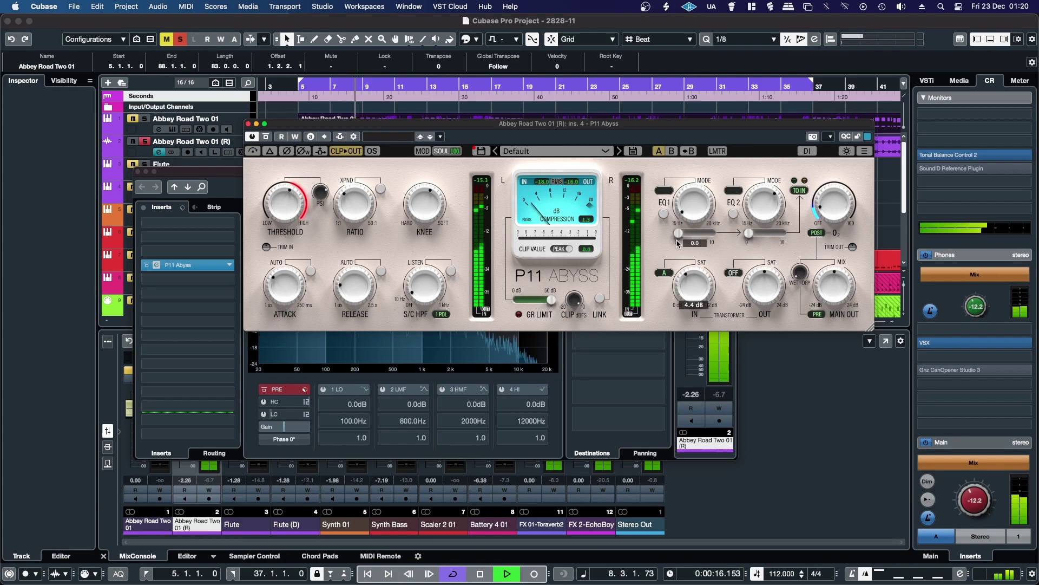
Cycle the input saturation mode through its options and off, return it to A, and readjust the saturation amount.
{"action": "left_click", "coordinate": [661, 274]}
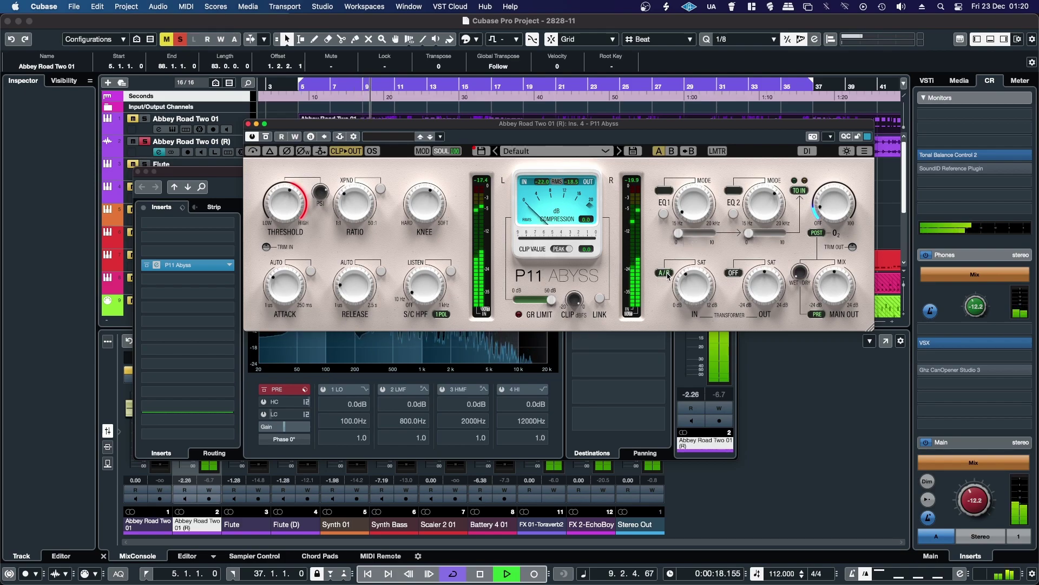
{"action": "left_click", "coordinate": [663, 273]}
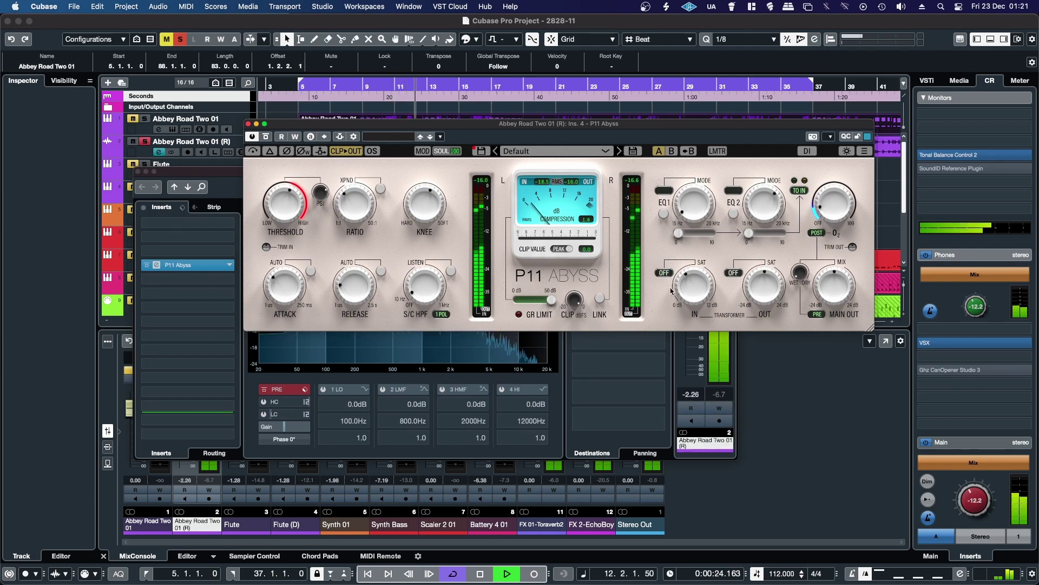
{"action": "left_click", "coordinate": [664, 273]}
{"action": "left_click_drag", "start_coordinate": [689, 281], "coordinate": [686, 288]}
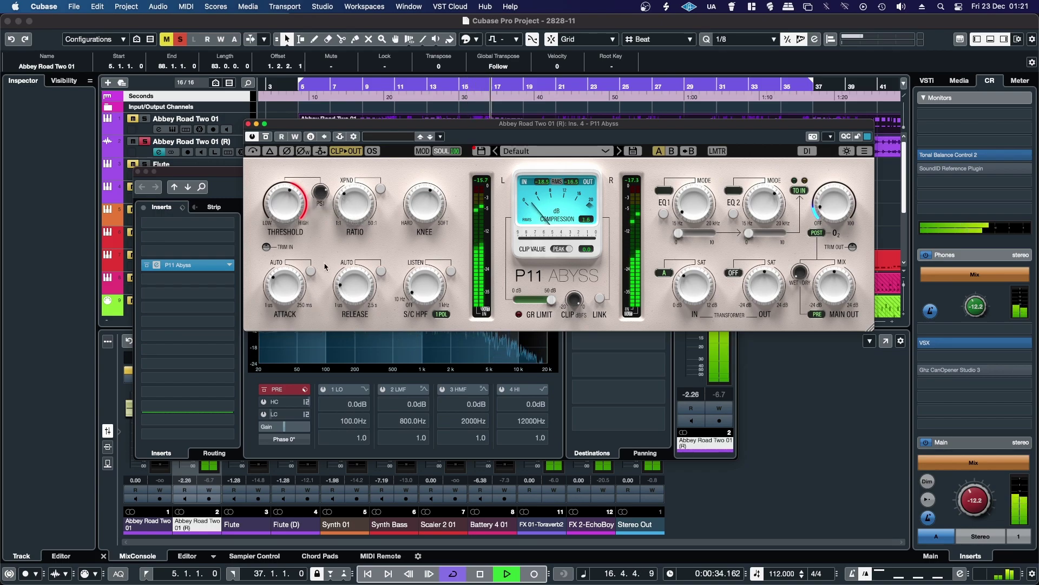
Audition the sidechain signal with Listen while adjusting the S/C HPF frequency, and turn Listen off.
{"action": "mouse_move", "coordinate": [322, 194]}
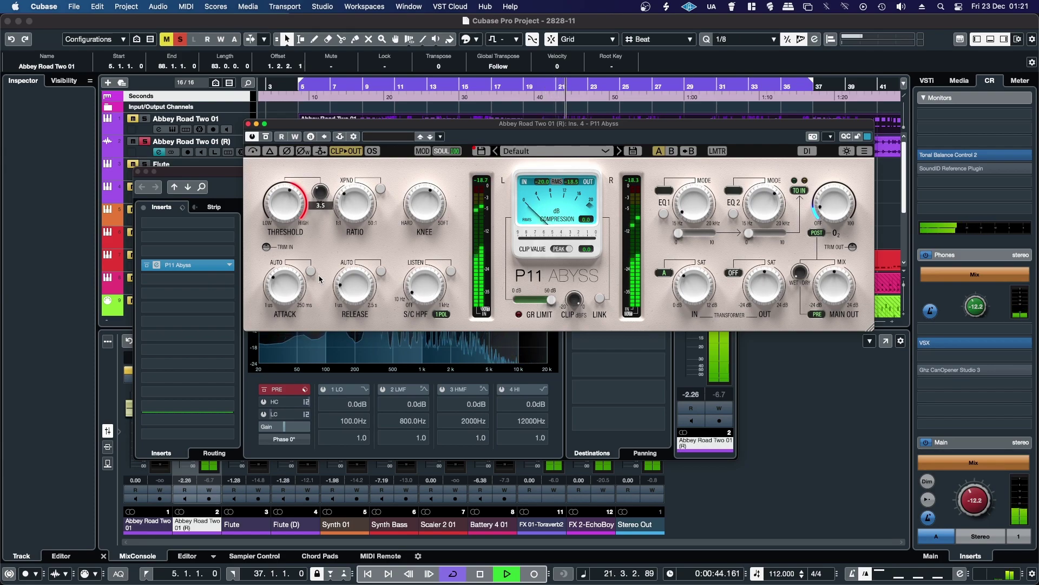
{"action": "mouse_move", "coordinate": [320, 193]}
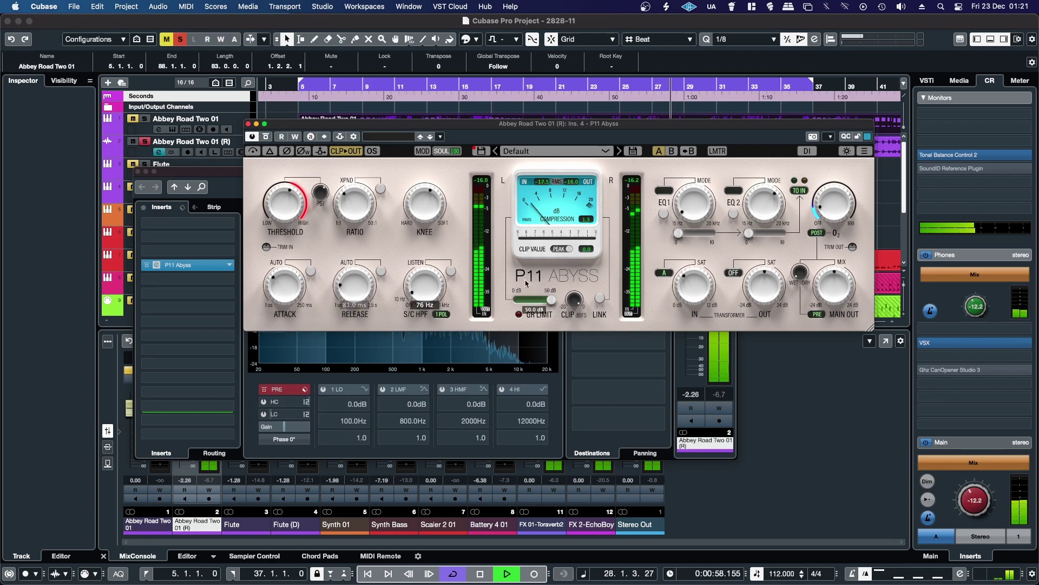
{"action": "left_click", "coordinate": [453, 274]}
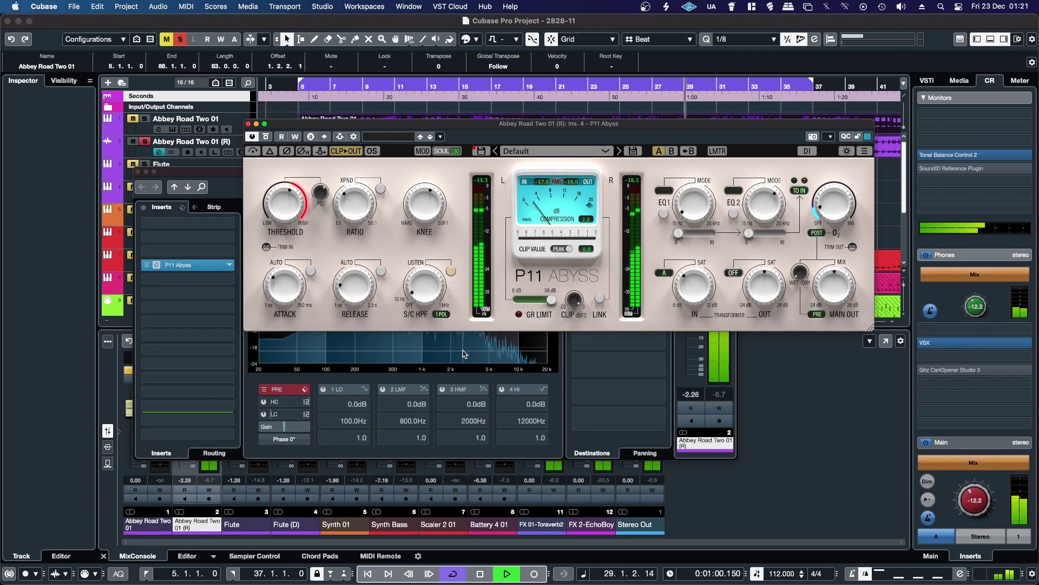
{"action": "mouse_move", "coordinate": [431, 293]}
{"action": "left_mouse_down"}
{"action": "mouse_move", "coordinate": [422, 211]}
{"action": "mouse_move", "coordinate": [432, 281]}
{"action": "left_mouse_up"}
{"action": "left_click", "coordinate": [451, 271]}
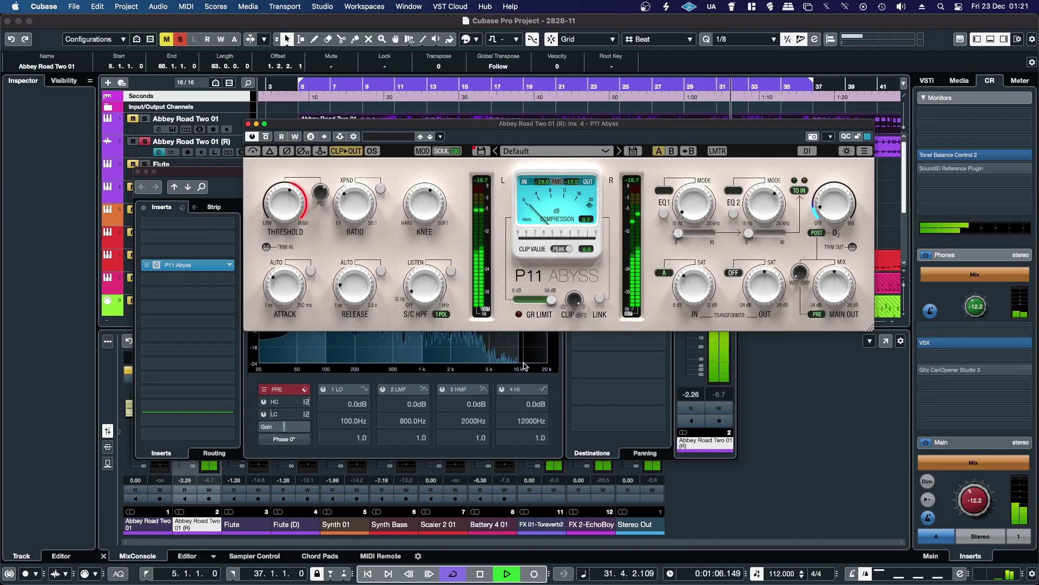
Turn on Auto for the compressor's attack and release, with the release at 2.9 and the attack at -3.3.
{"action": "mouse_move", "coordinate": [284, 279]}
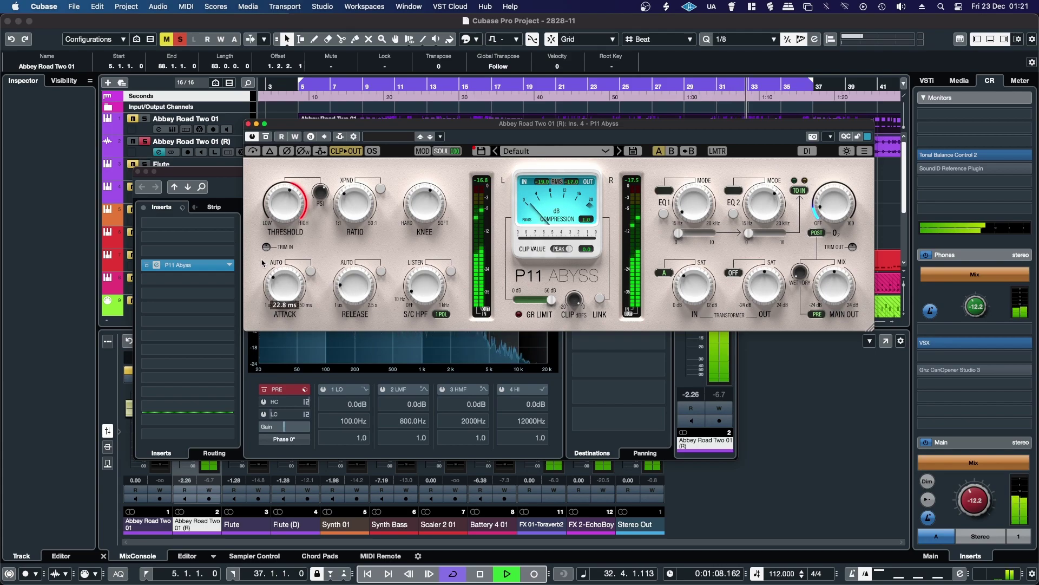
{"action": "mouse_move", "coordinate": [384, 270]}
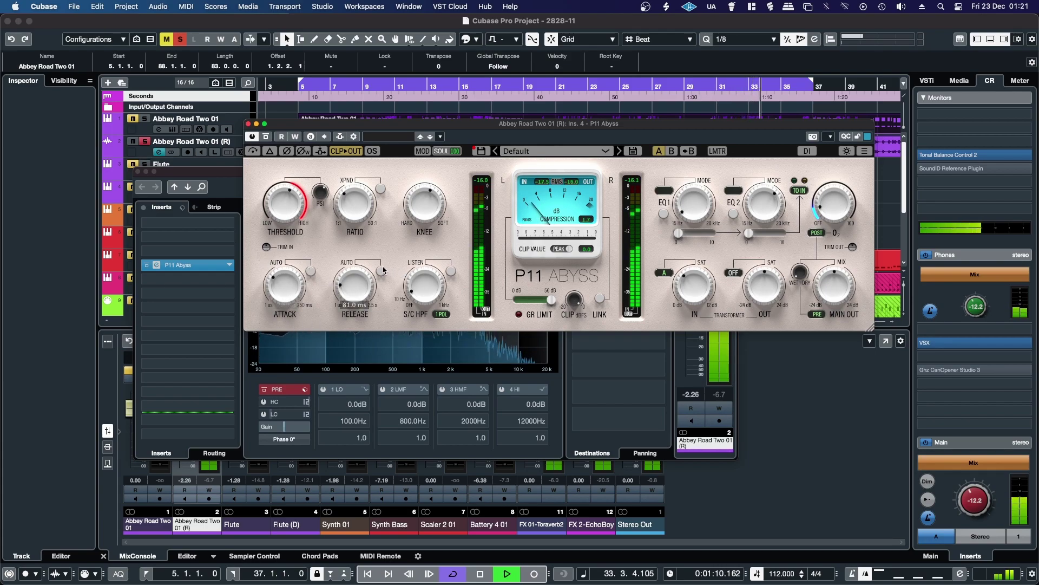
{"action": "left_click", "coordinate": [311, 271]}
{"action": "left_click", "coordinate": [381, 271]}
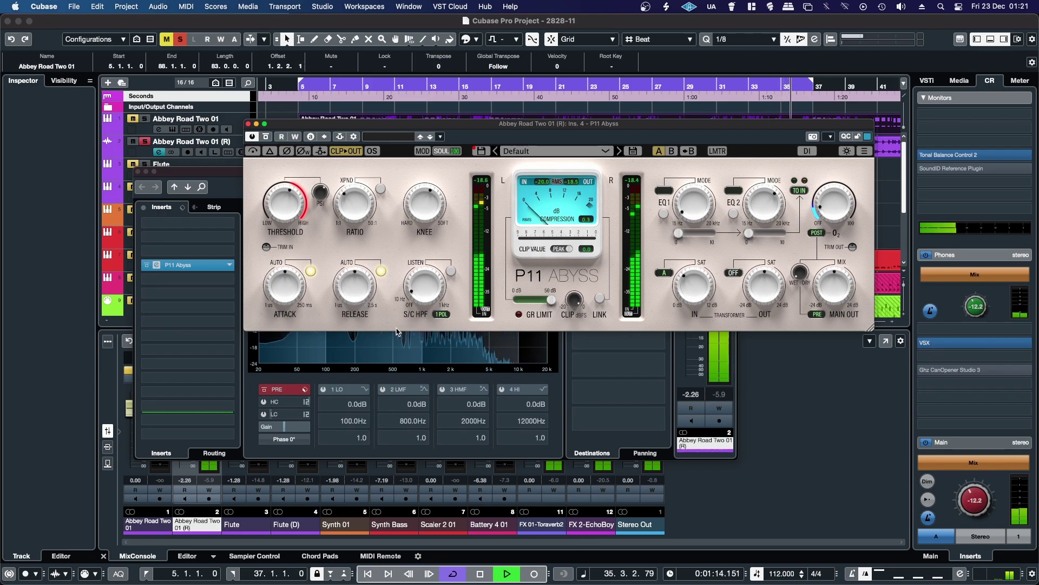
{"action": "mouse_move", "coordinate": [344, 295]}
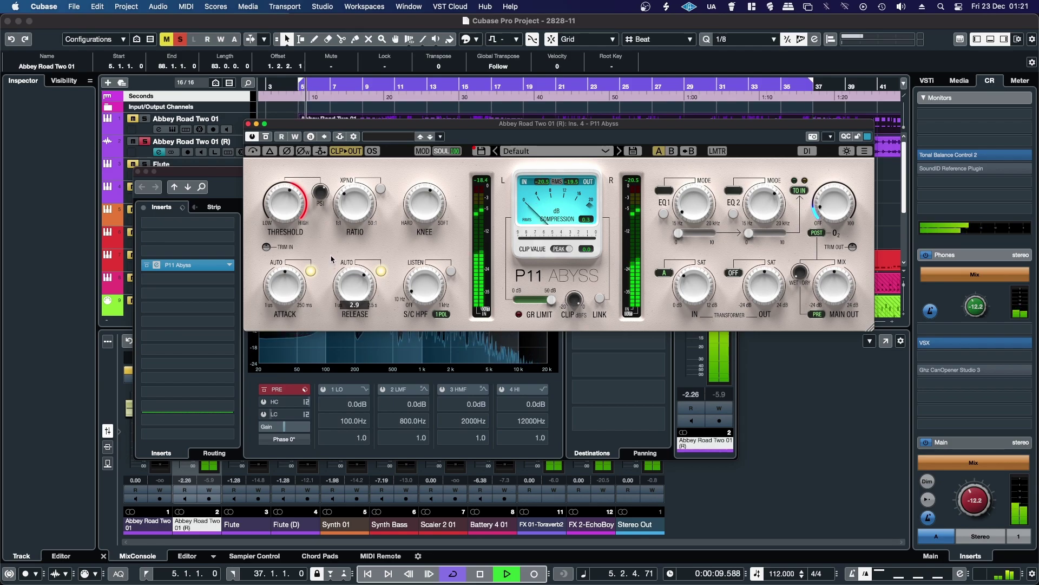
{"action": "mouse_move", "coordinate": [290, 319]}
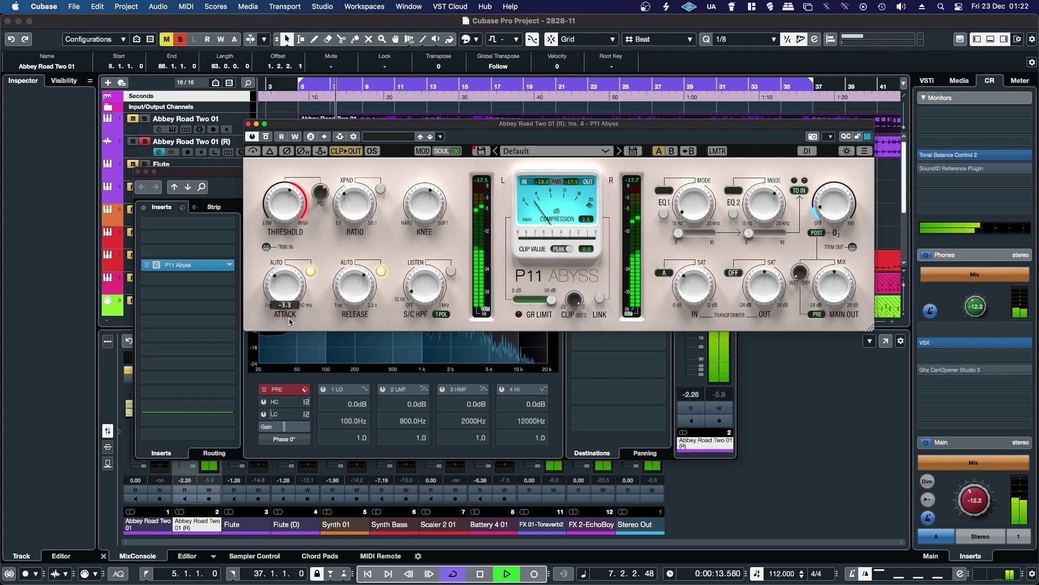
Lower the compressor threshold to -27.6 dB to hear stronger compression, and set it to -18.0 dB.
{"action": "mouse_move", "coordinate": [281, 219]}
{"action": "left_click_drag", "start_coordinate": [280, 219], "coordinate": [283, 256]}
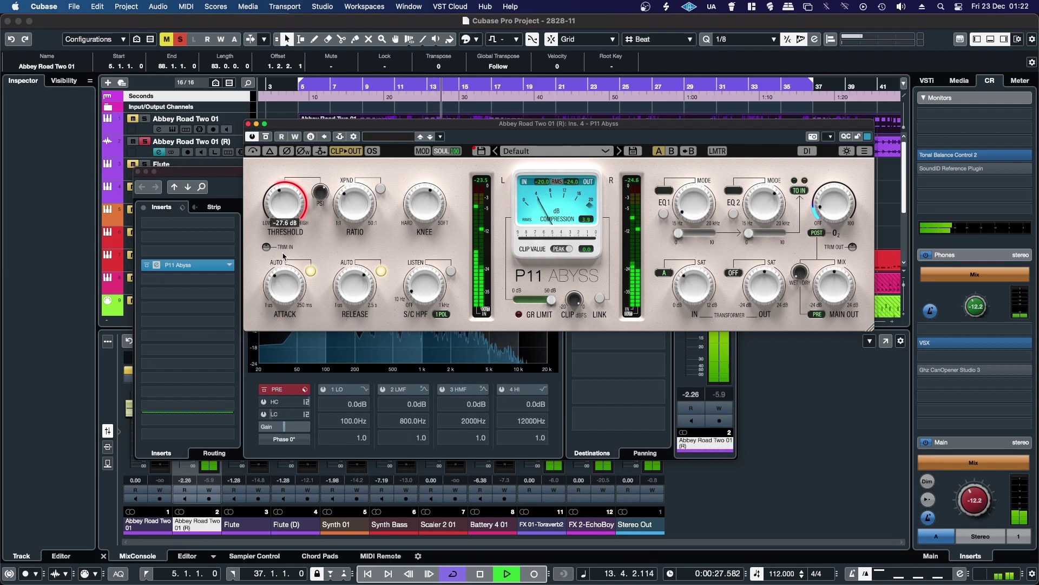
{"action": "left_click_drag", "start_coordinate": [283, 256], "coordinate": [272, 200]}
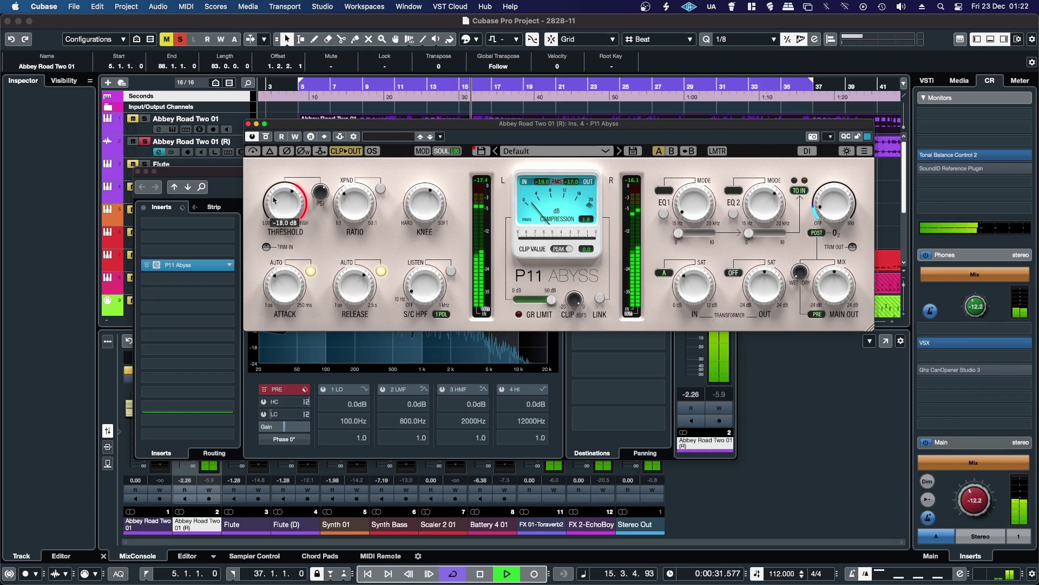
Turn on the P11 Abyss limiter on Abbey Road Two 01 (R) to audition it, and turn it off again.
{"action": "left_click", "coordinate": [723, 152]}
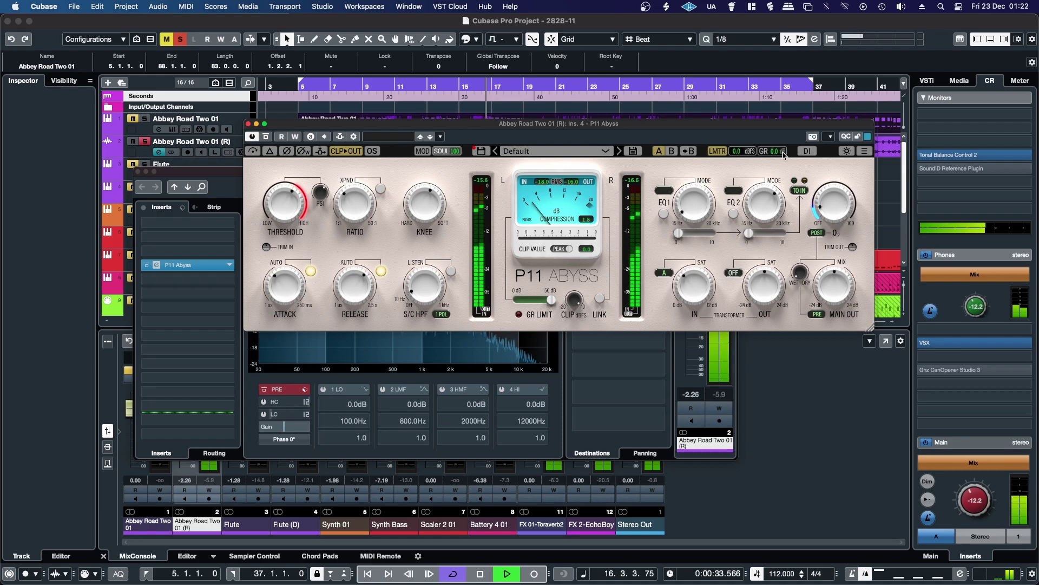
{"action": "left_click", "coordinate": [715, 152]}
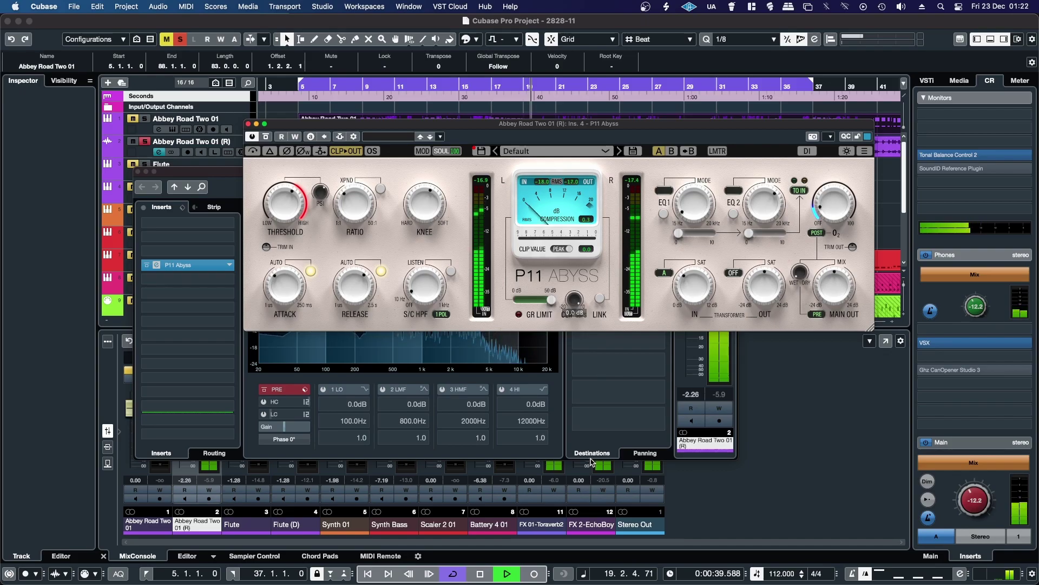
Stop playback and close the Abbey Road Two 01 (R) channel settings and its P11 Abyss window.
{"action": "key", "text": "space"}
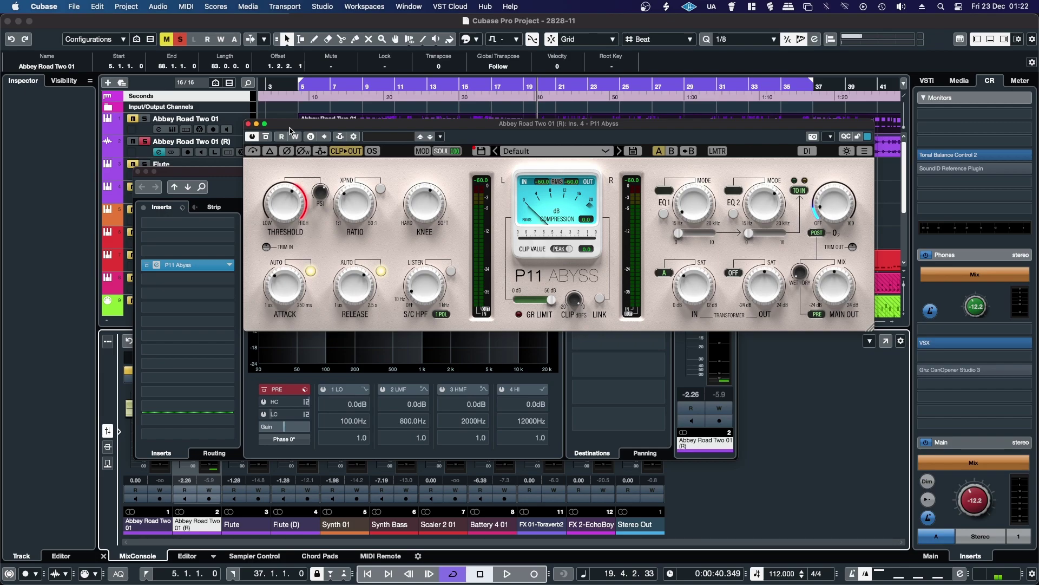
{"action": "key", "text": "e"}
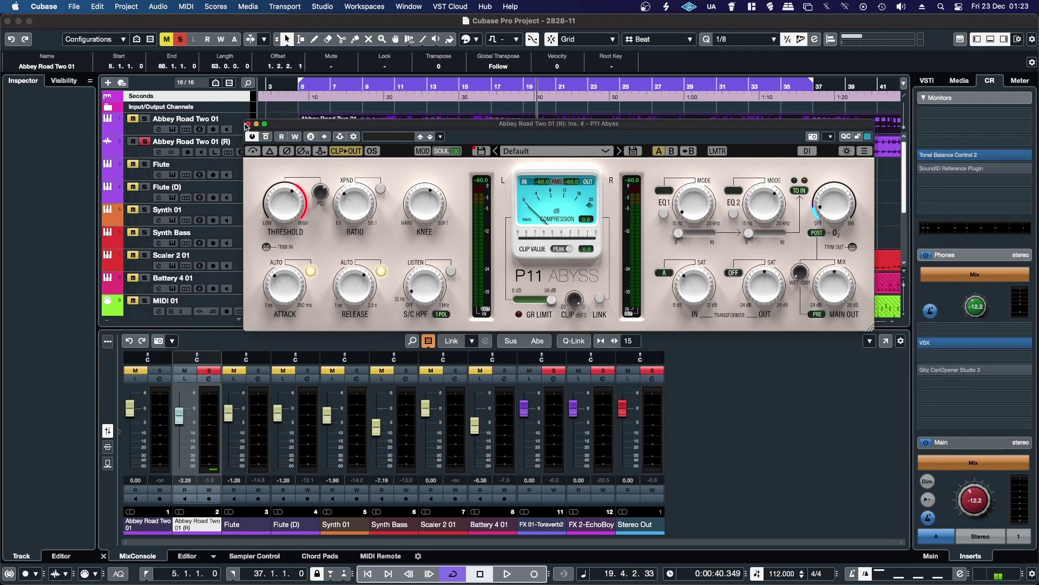
{"action": "left_click", "coordinate": [248, 124]}
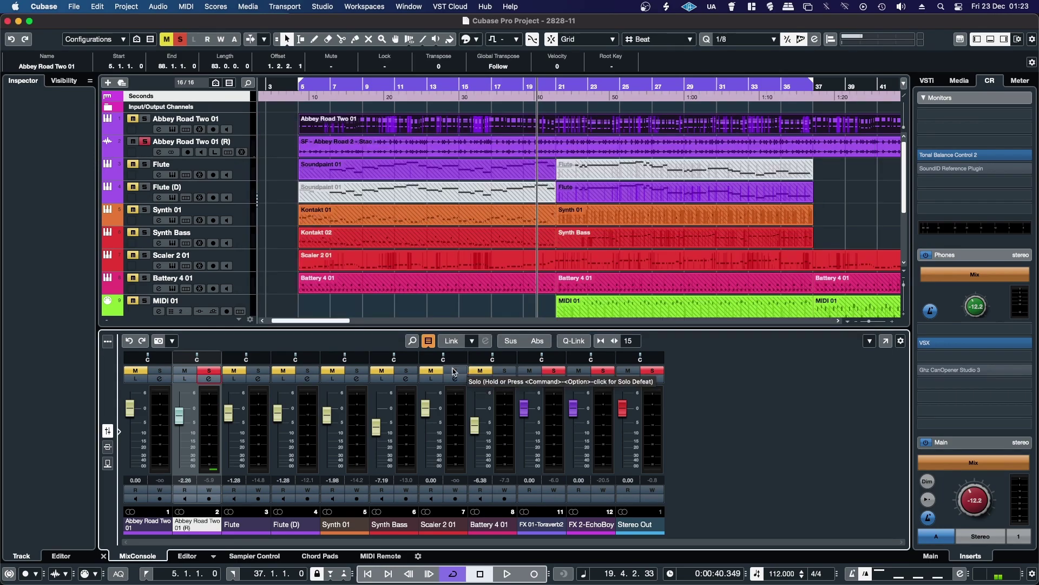
Solo Battery 4 01 instead of Abbey Road Two 01 (R), and play it with the cycle starting at bar 21.
{"action": "left_click", "coordinate": [505, 371]}
{"action": "left_click", "coordinate": [216, 372]}
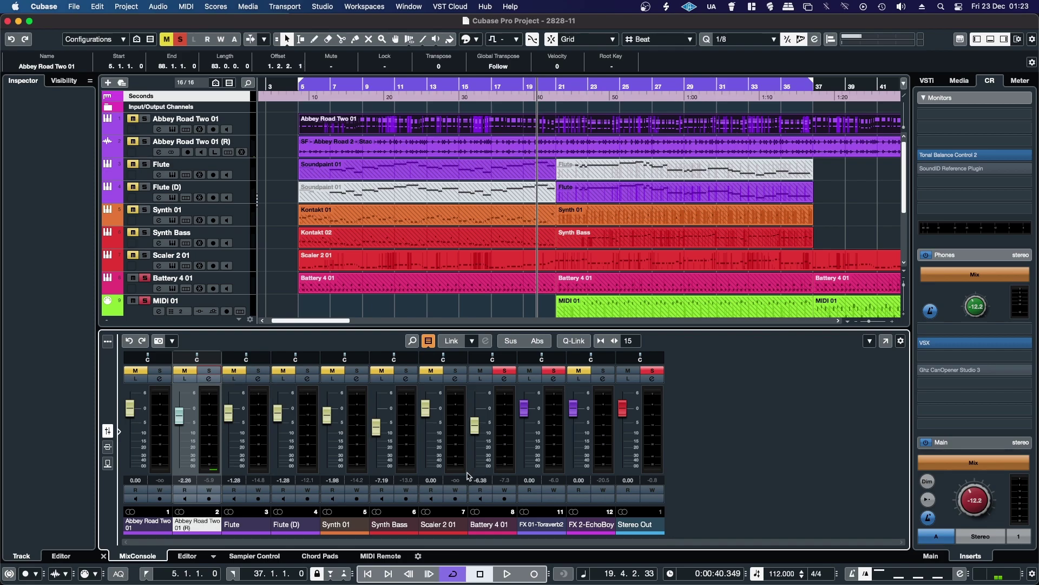
{"action": "key", "text": "space"}
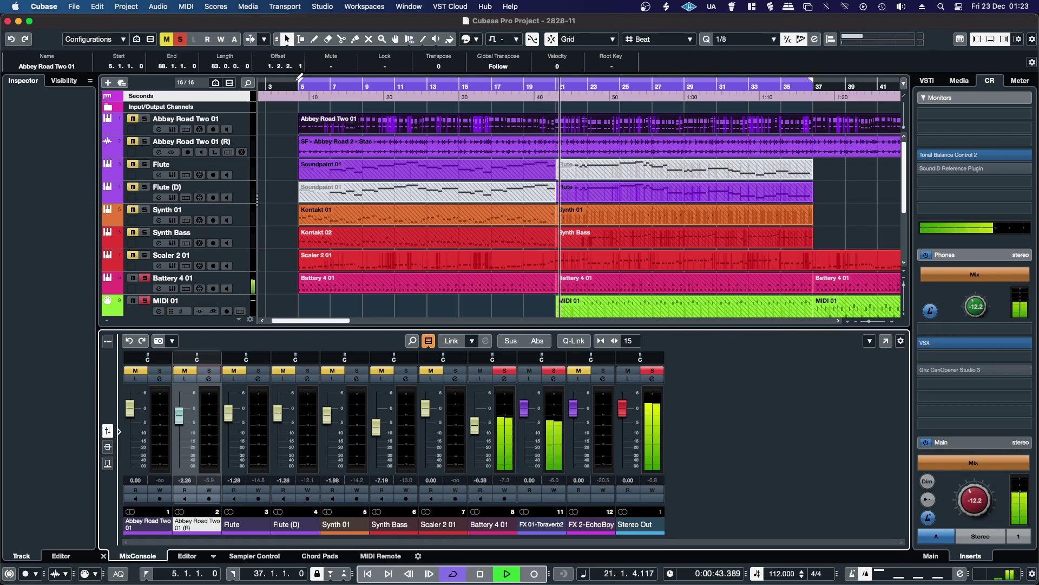
{"action": "left_click_drag", "start_coordinate": [301, 77], "coordinate": [557, 100]}
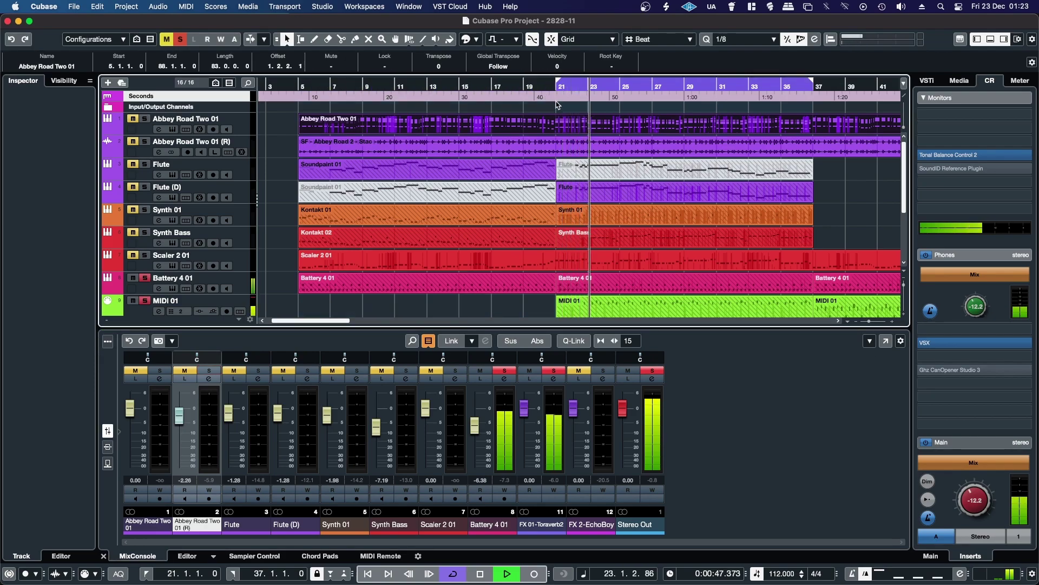
Open the P11 Abyss on the Battery 4 01 channel and adjust its input saturation and clip level.
{"action": "left_click", "coordinate": [505, 378]}
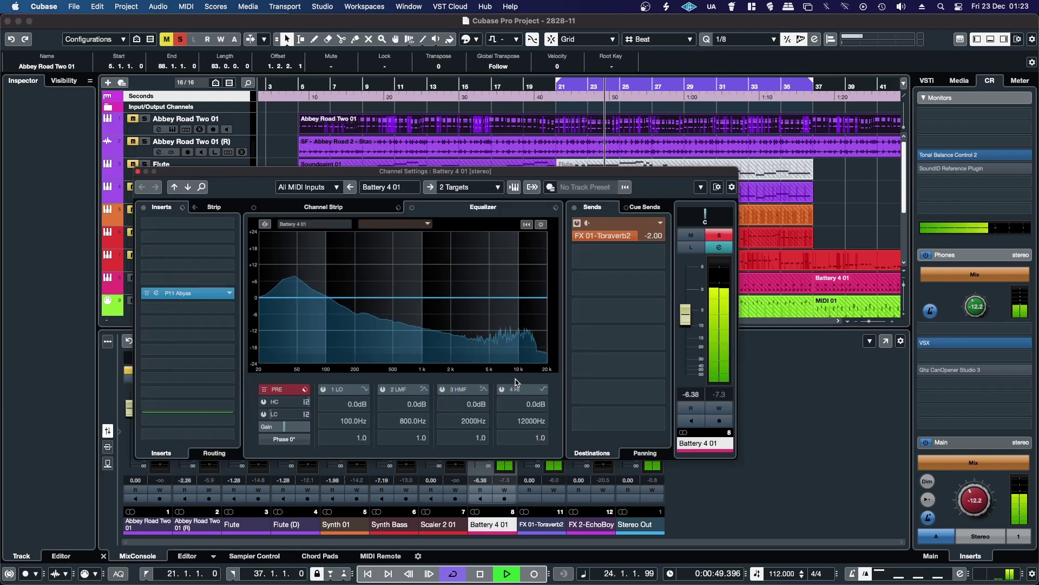
{"action": "left_click", "coordinate": [201, 294]}
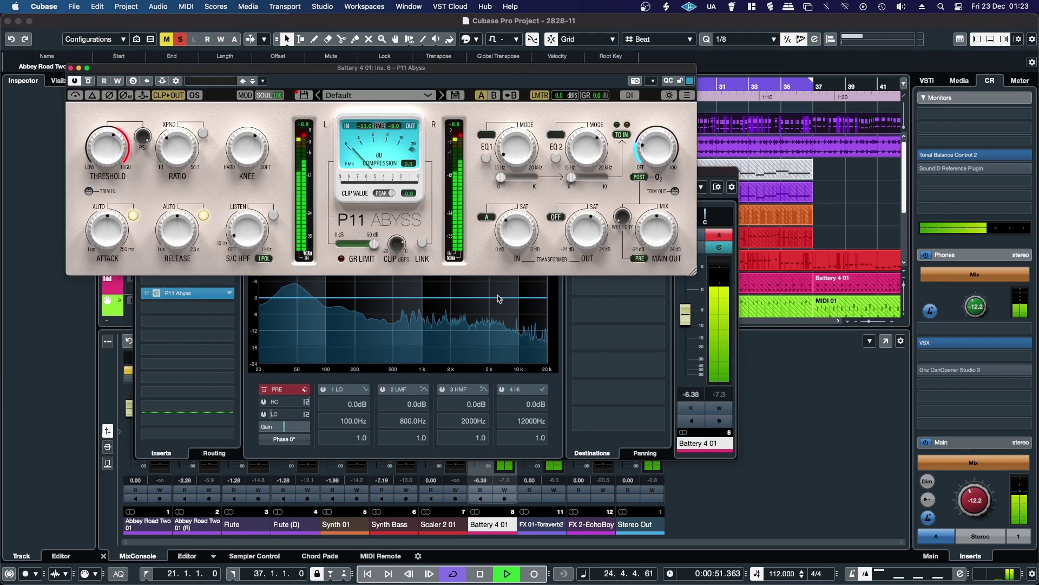
{"action": "mouse_move", "coordinate": [498, 246]}
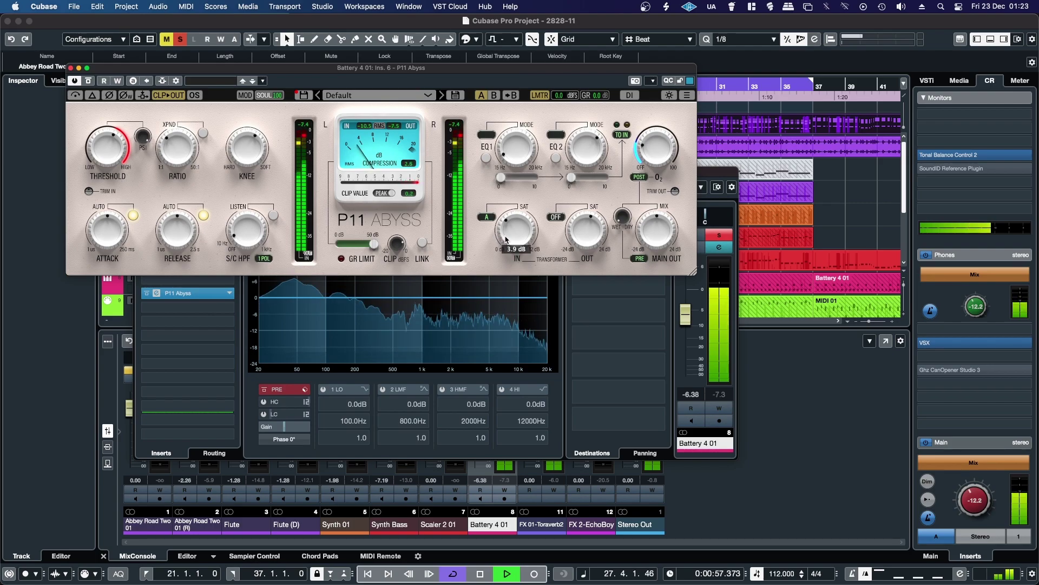
{"action": "left_click_drag", "start_coordinate": [501, 229], "coordinate": [494, 206]}
{"action": "mouse_move", "coordinate": [396, 249]}
{"action": "left_click_drag", "start_coordinate": [397, 249], "coordinate": [395, 242]}
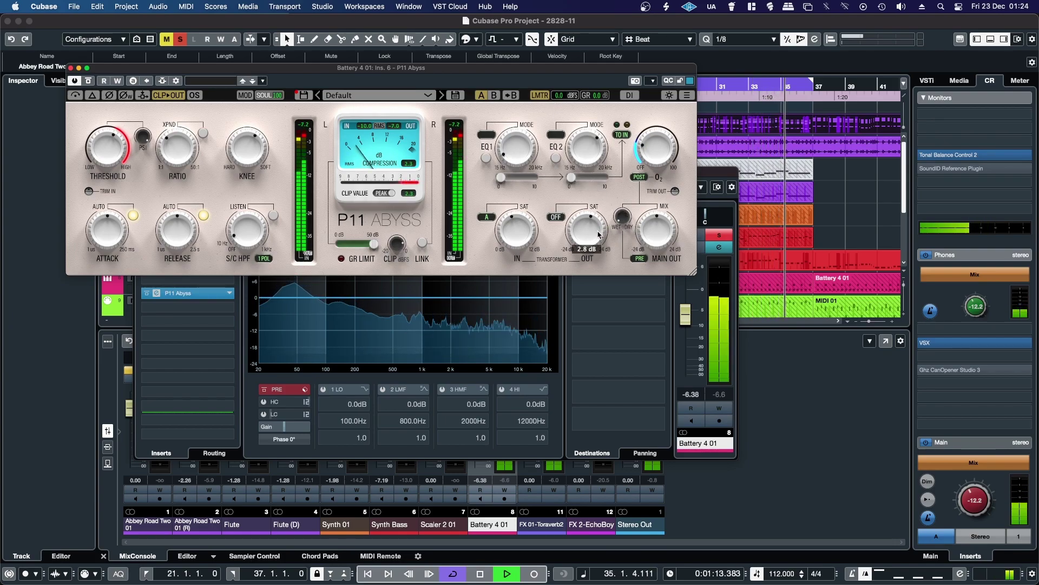
Set the output saturation to mode A and adjust its amount, and lower the input saturation to about 4.7 dB.
{"action": "left_click", "coordinate": [560, 217]}
{"action": "mouse_move", "coordinate": [571, 238]}
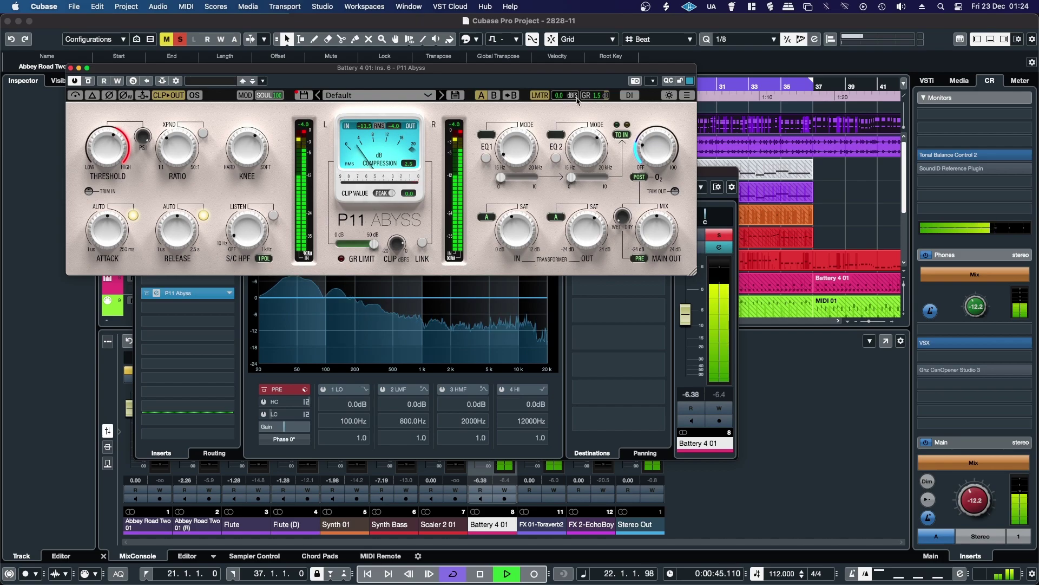
{"action": "mouse_move", "coordinate": [600, 151]}
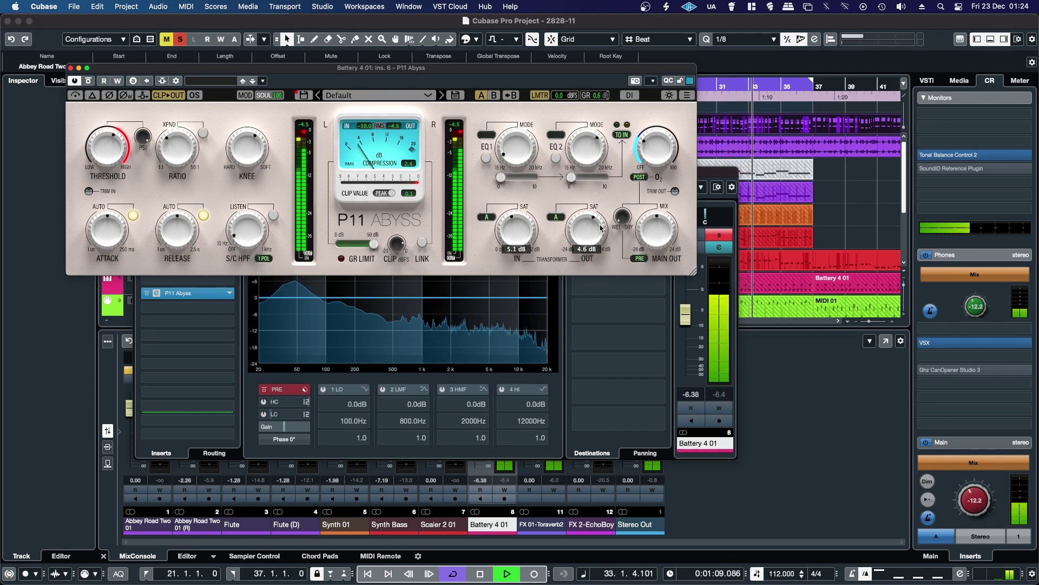
{"action": "left_click_drag", "start_coordinate": [600, 235], "coordinate": [599, 247]}
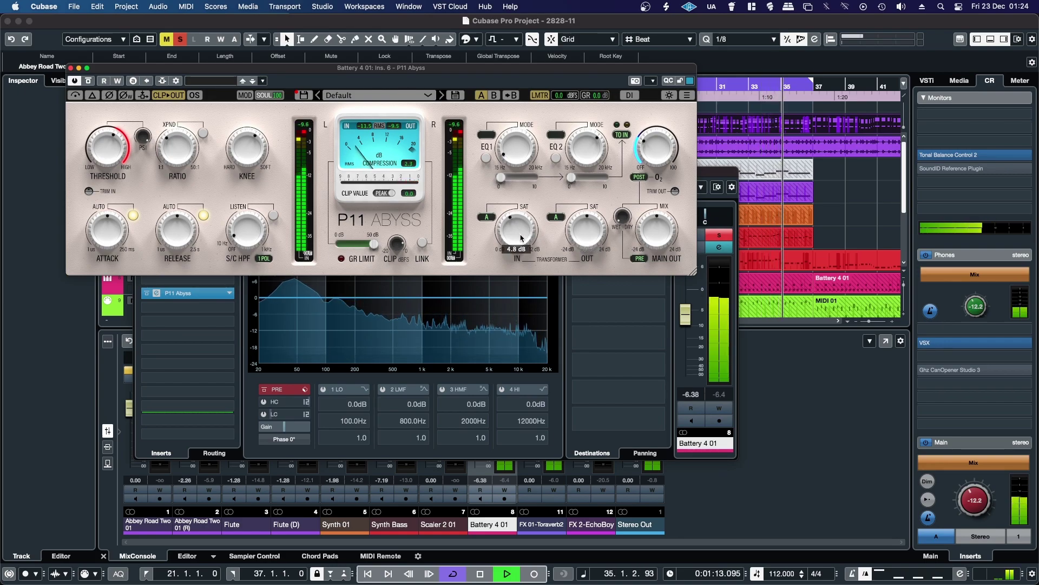
{"action": "scroll", "coordinate": [522, 239], "scroll_direction": "down", "scroll_amount": 1}
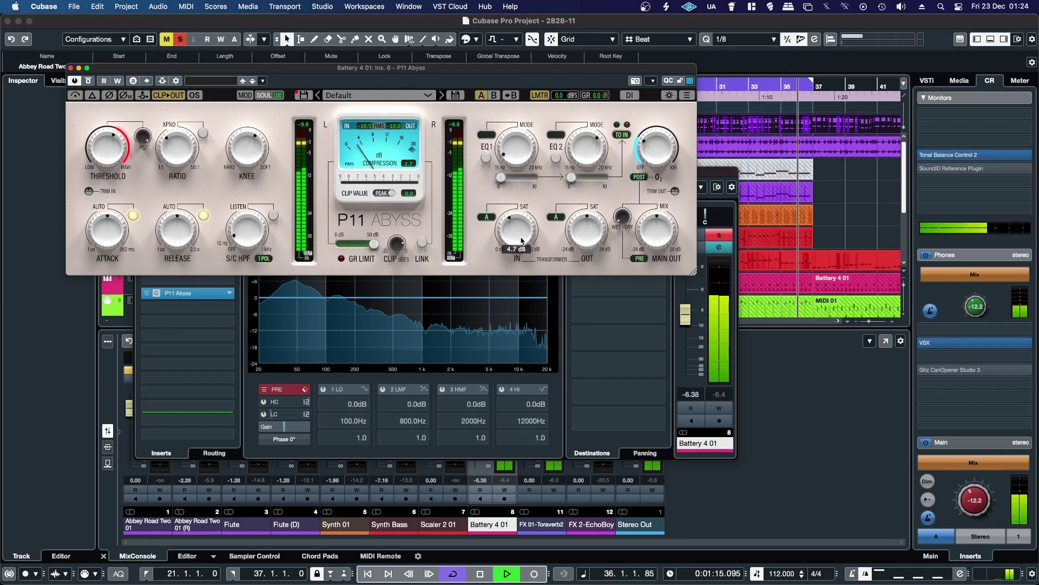
{"action": "scroll", "coordinate": [523, 240], "scroll_direction": "down", "scroll_amount": 1}
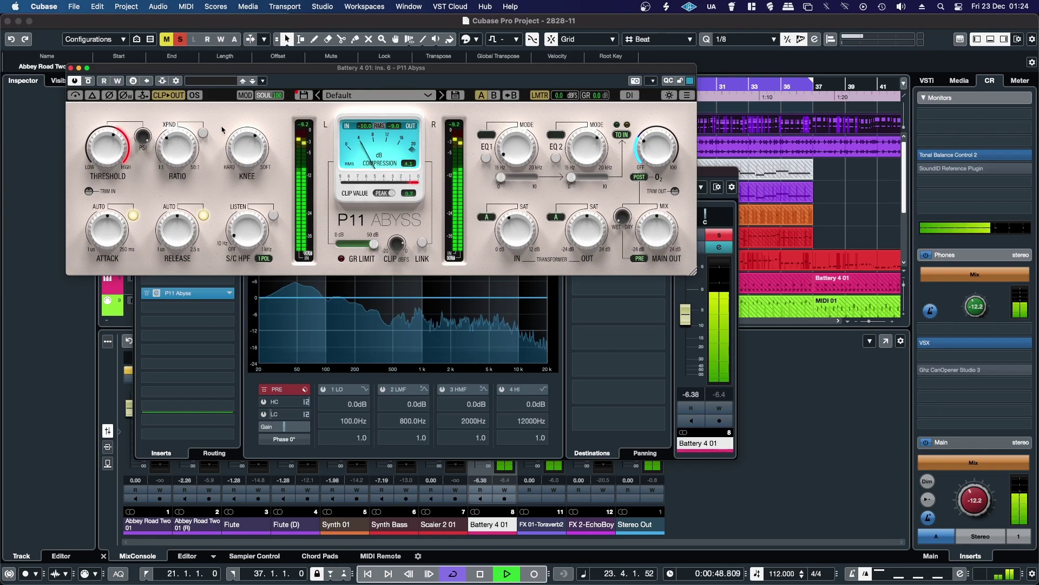
Turn on expansion and audition different ratios and thresholds, including a ratio of 11.86:1 and a threshold of -37.6 dB.
{"action": "left_click", "coordinate": [204, 134]}
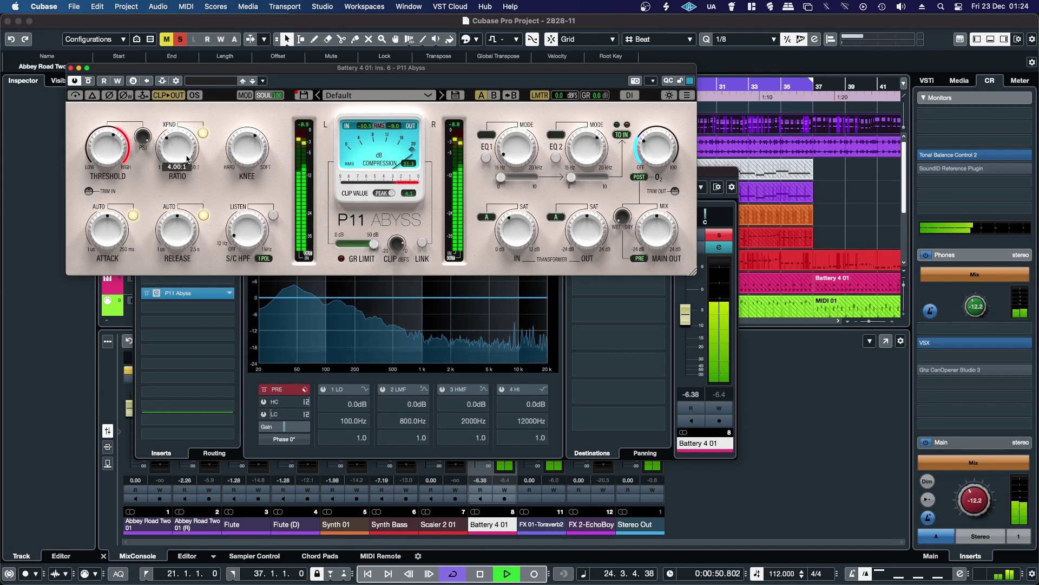
{"action": "left_click_drag", "start_coordinate": [175, 152], "coordinate": [174, 144]}
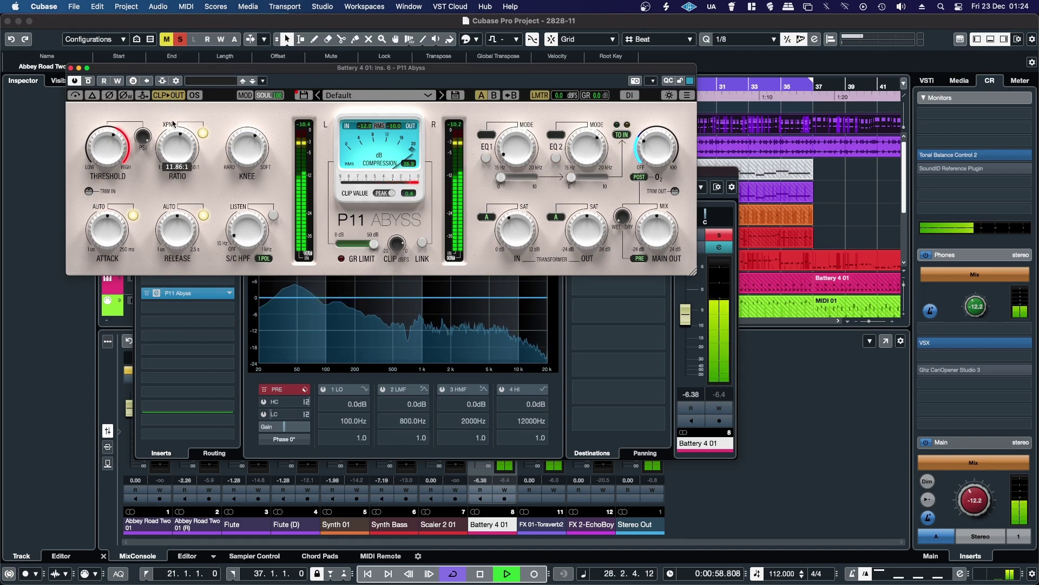
{"action": "left_click_drag", "start_coordinate": [174, 161], "coordinate": [168, 97]}
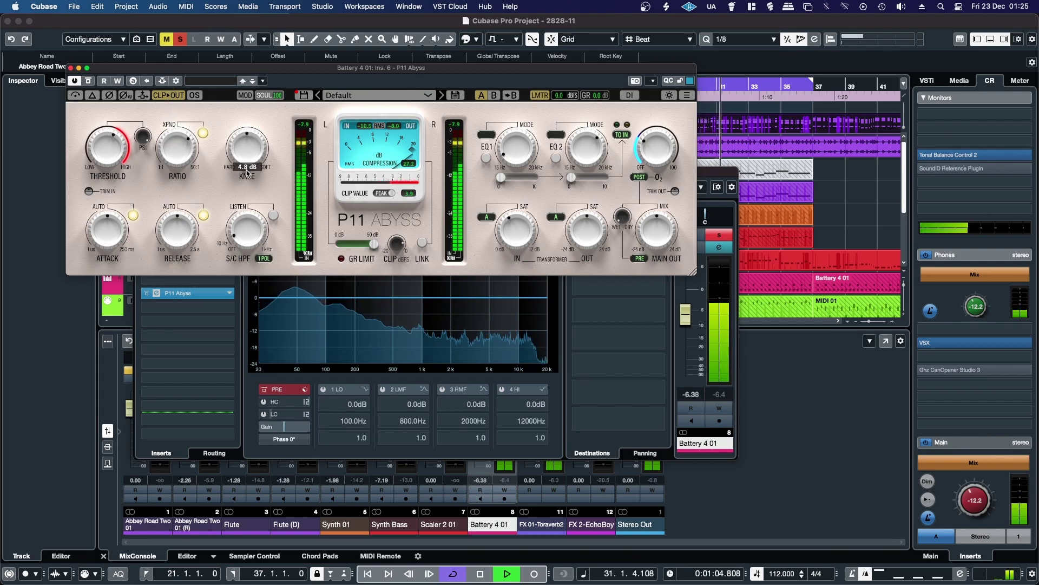
{"action": "left_click_drag", "start_coordinate": [109, 149], "coordinate": [116, 227]}
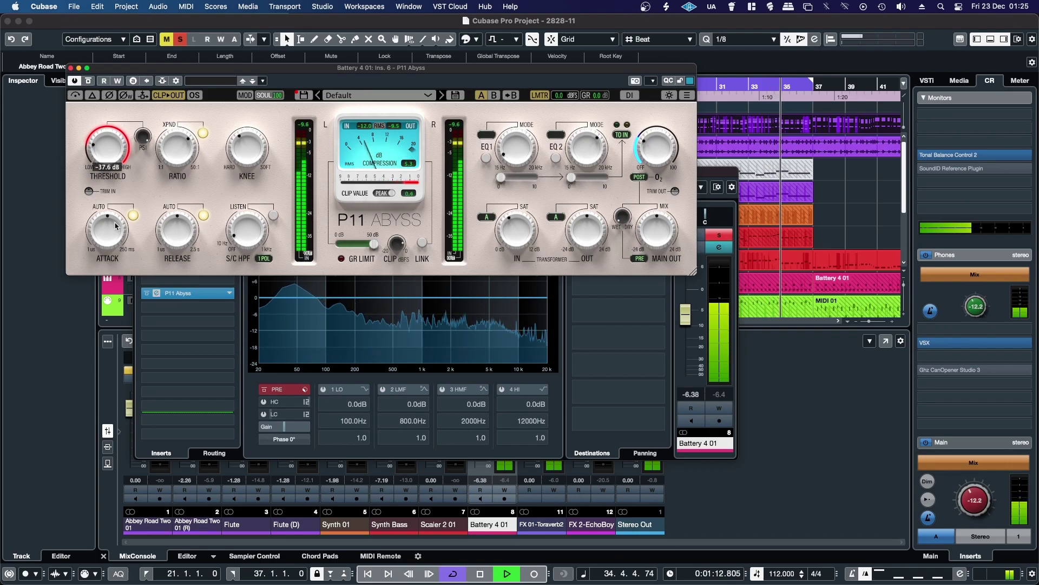
{"action": "left_click_drag", "start_coordinate": [108, 141], "coordinate": [102, 84]}
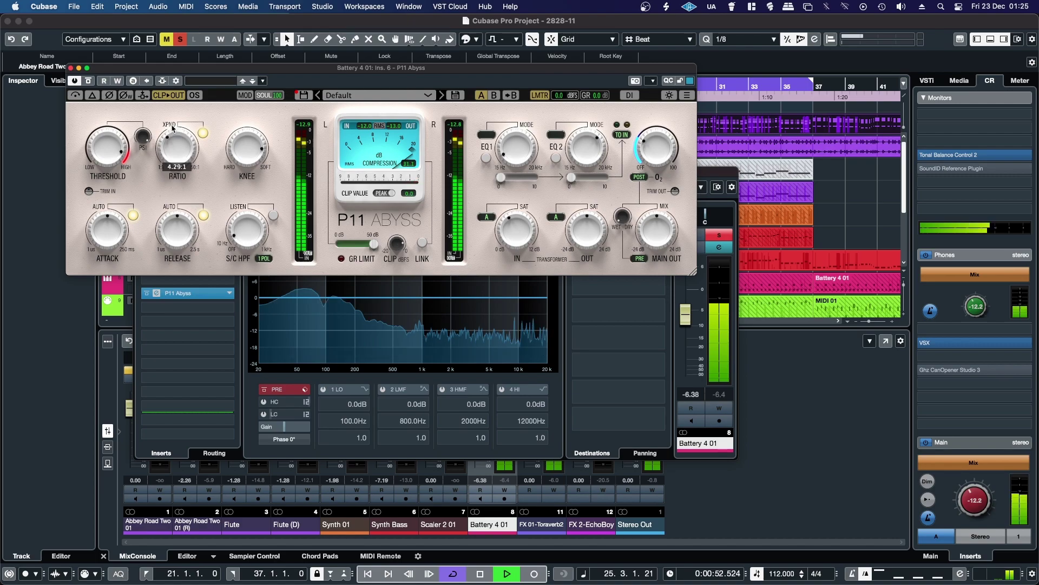
Set the auto release to -3.4, and sweep the S/C HPF up to 501 Hz and back down.
{"action": "left_click_drag", "start_coordinate": [170, 223], "coordinate": [171, 263]}
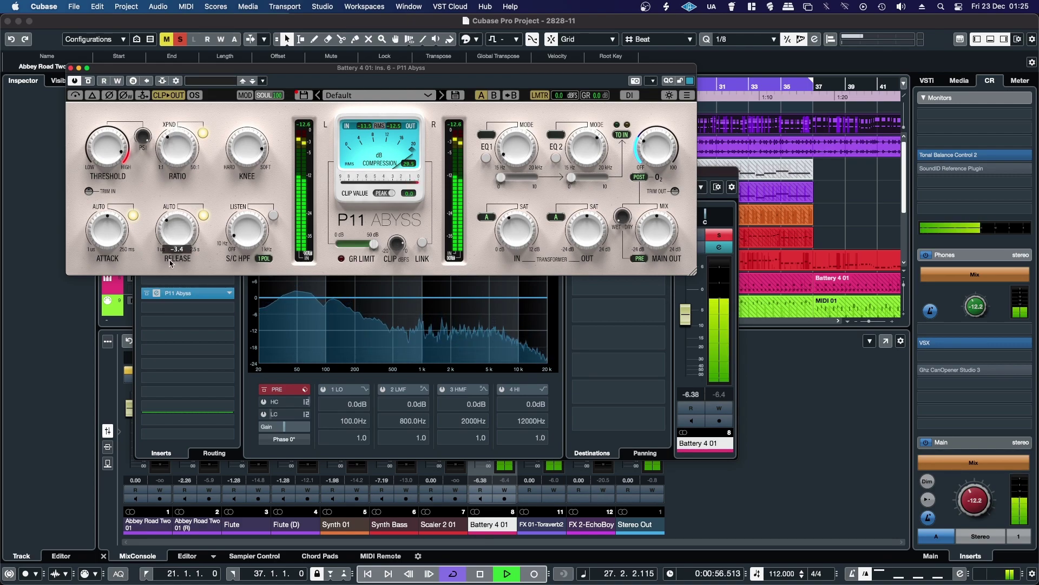
{"action": "mouse_move", "coordinate": [240, 244]}
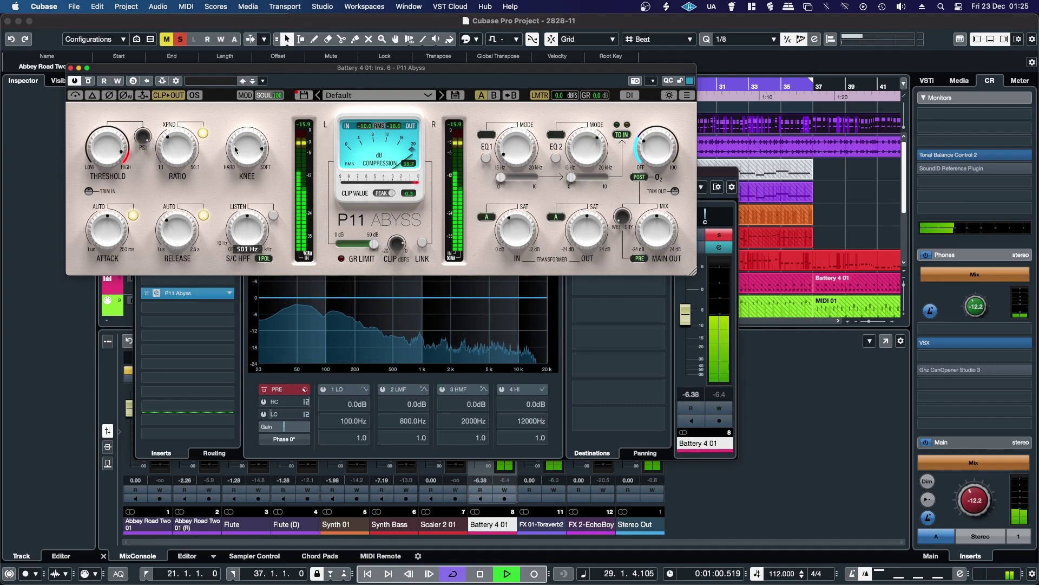
{"action": "left_click_drag", "start_coordinate": [236, 180], "coordinate": [233, 234]}
Set the threshold to -14.0 dB and turn expansion off.
{"action": "left_click_drag", "start_coordinate": [108, 157], "coordinate": [111, 193]}
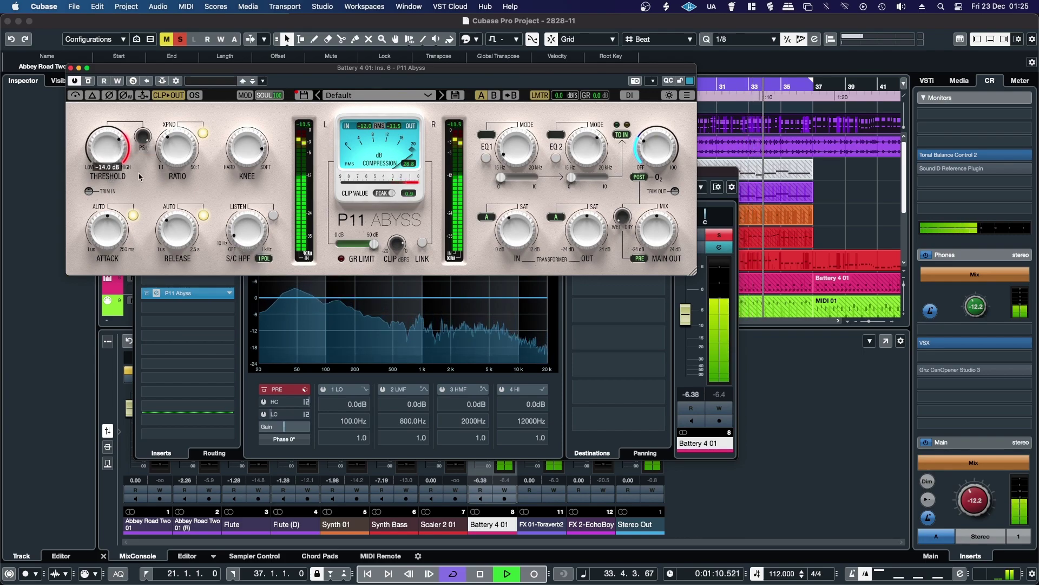
{"action": "left_click", "coordinate": [203, 135]}
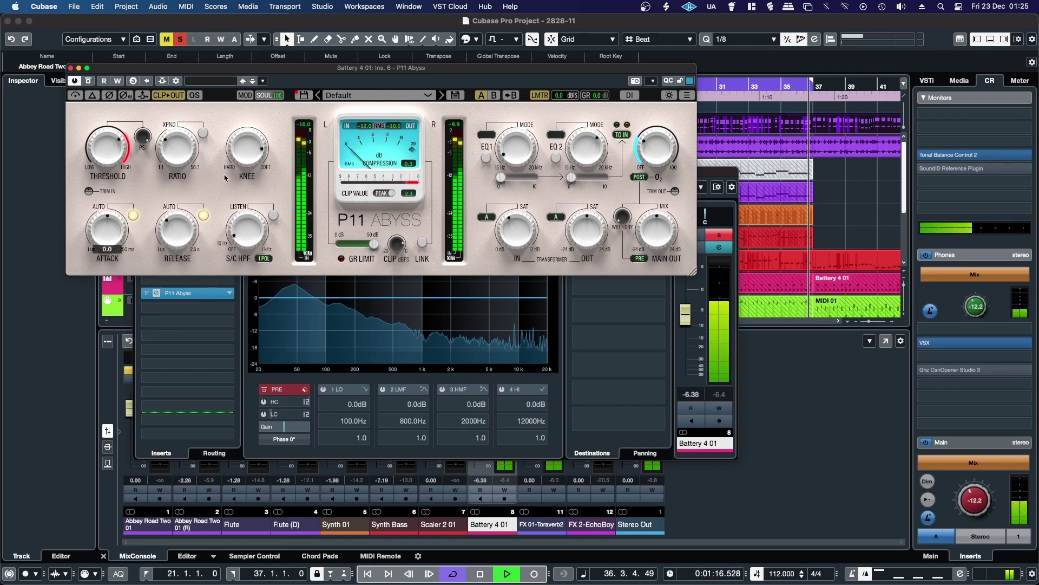
Adjust the knee, set the auto attack to -2.1, fine-tune the threshold downward, and close the compressor window.
{"action": "left_click_drag", "start_coordinate": [236, 140], "coordinate": [236, 174]}
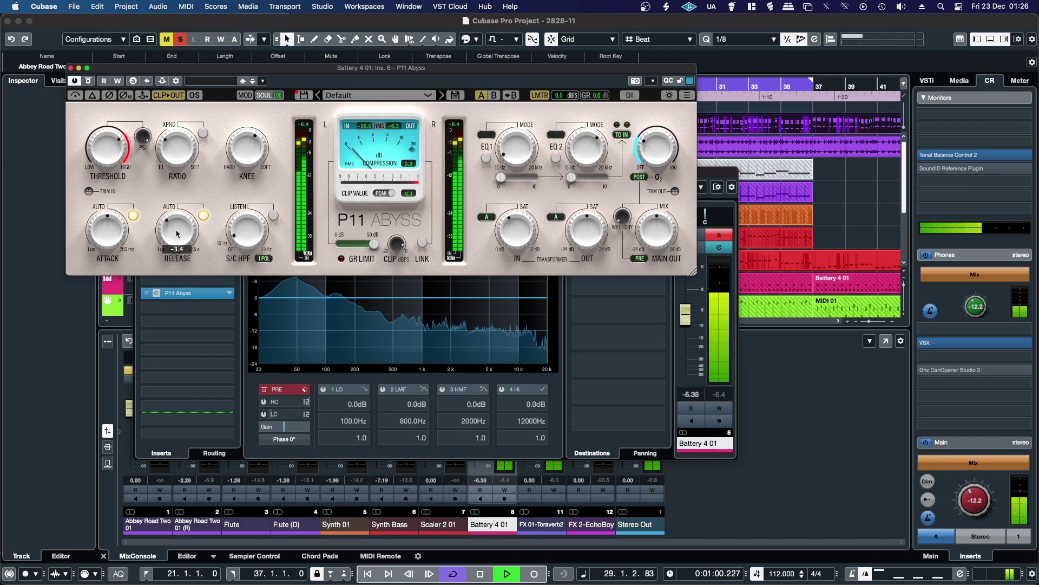
{"action": "left_click_drag", "start_coordinate": [95, 227], "coordinate": [94, 252]}
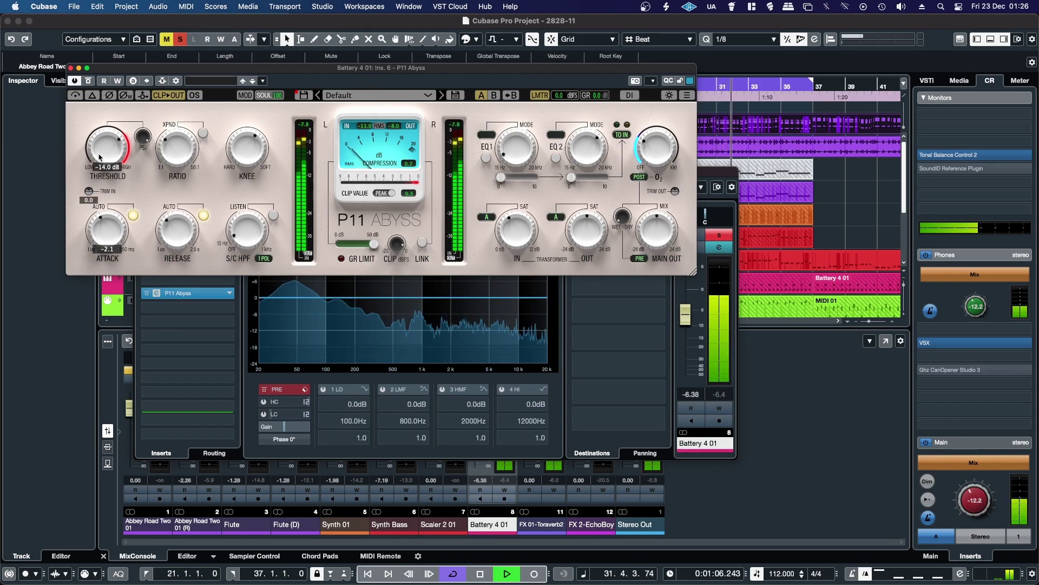
{"action": "left_click_drag", "start_coordinate": [99, 158], "coordinate": [99, 173]}
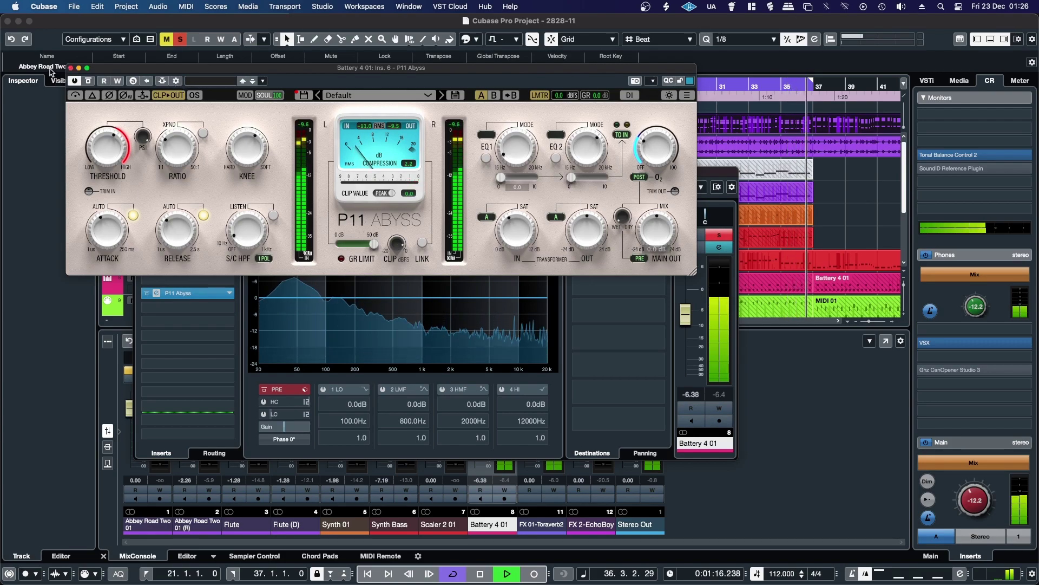
{"action": "left_click", "coordinate": [70, 68]}
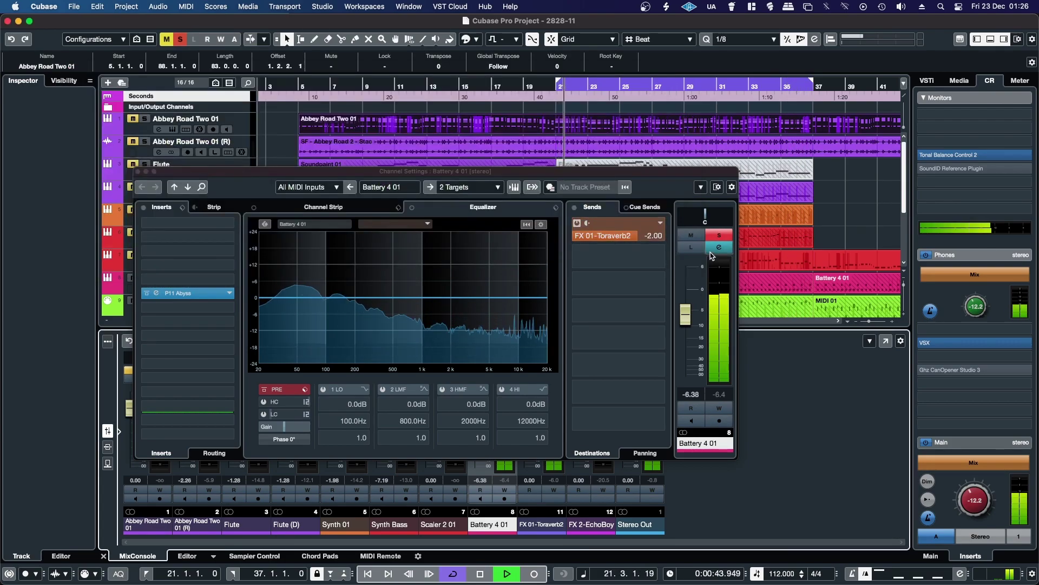
Extend the cycle start back to bar 5, play from there, and unsolo Battery 4 01 and close its channel settings.
{"action": "left_click_drag", "start_coordinate": [557, 84], "coordinate": [299, 85]}
{"action": "left_click", "coordinate": [297, 87]}
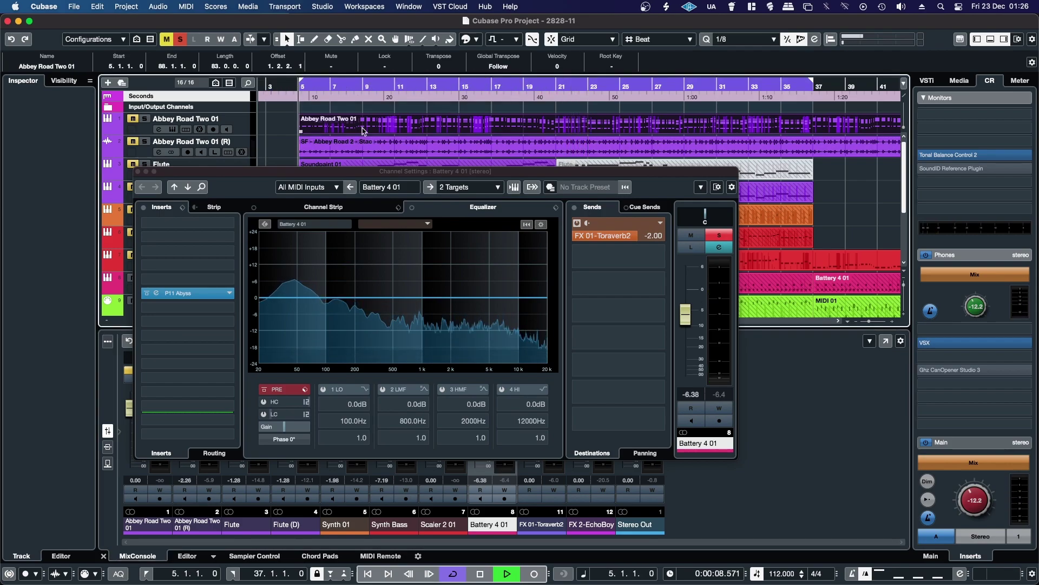
{"action": "left_click", "coordinate": [719, 237]}
{"action": "left_click", "coordinate": [138, 172]}
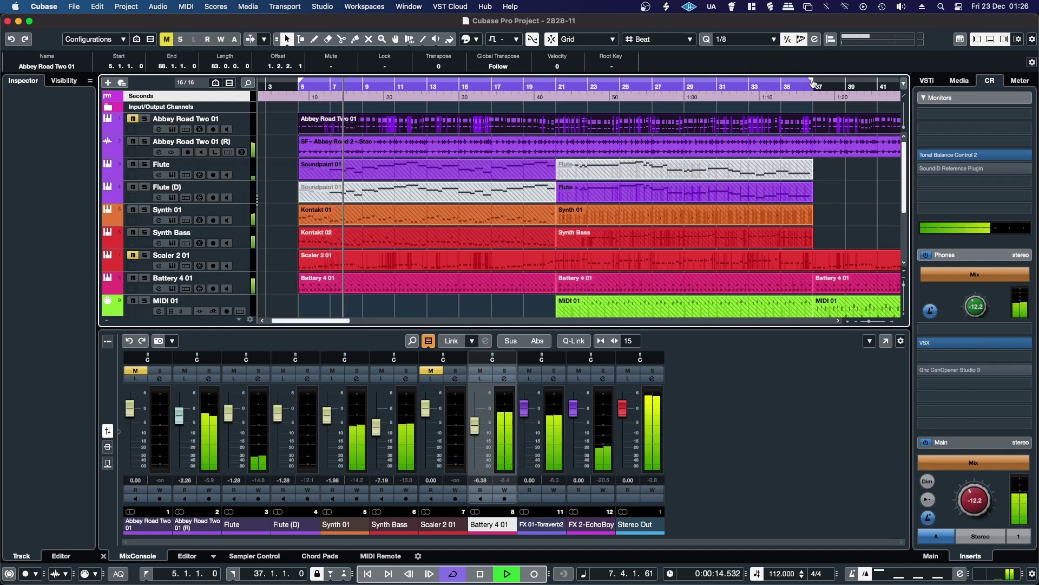
End the cycle at bar 21, solo Synth 01, and open the P11 Abyss on its channel.
{"action": "left_click_drag", "start_coordinate": [811, 84], "coordinate": [556, 123]}
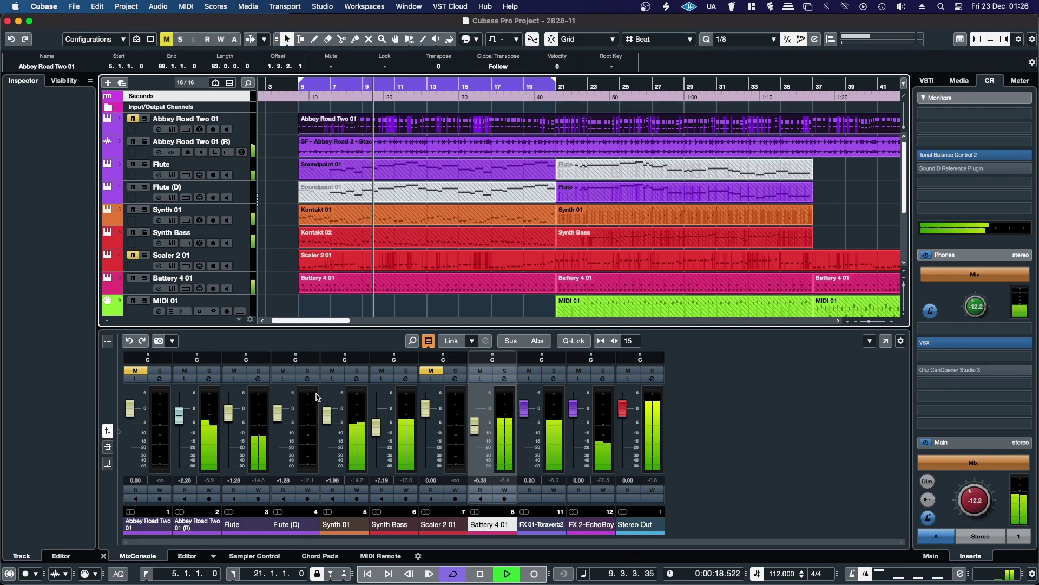
{"action": "left_click", "coordinate": [357, 370]}
{"action": "left_click", "coordinate": [356, 378]}
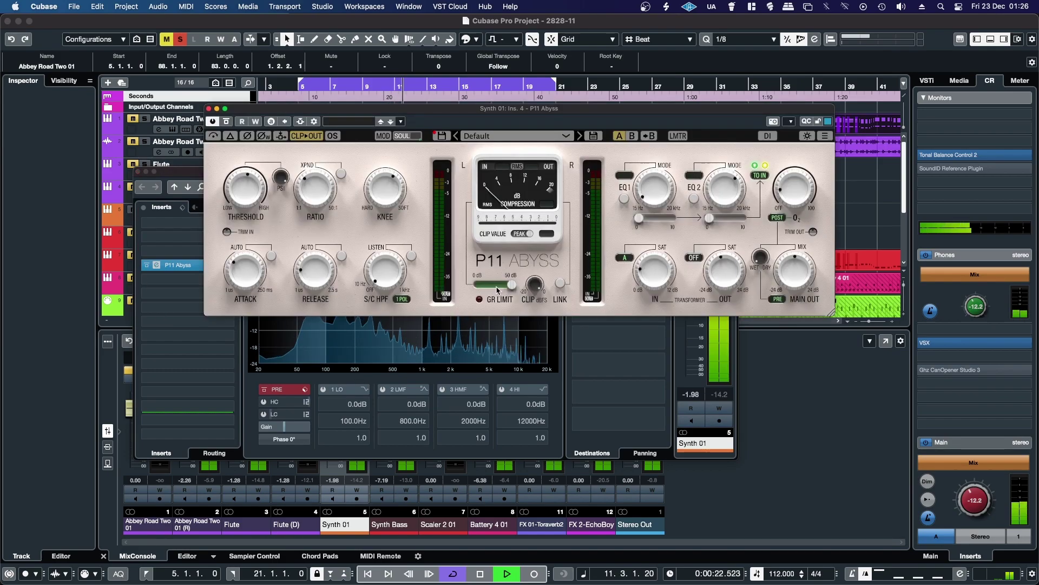
{"action": "mouse_move", "coordinate": [649, 280]}
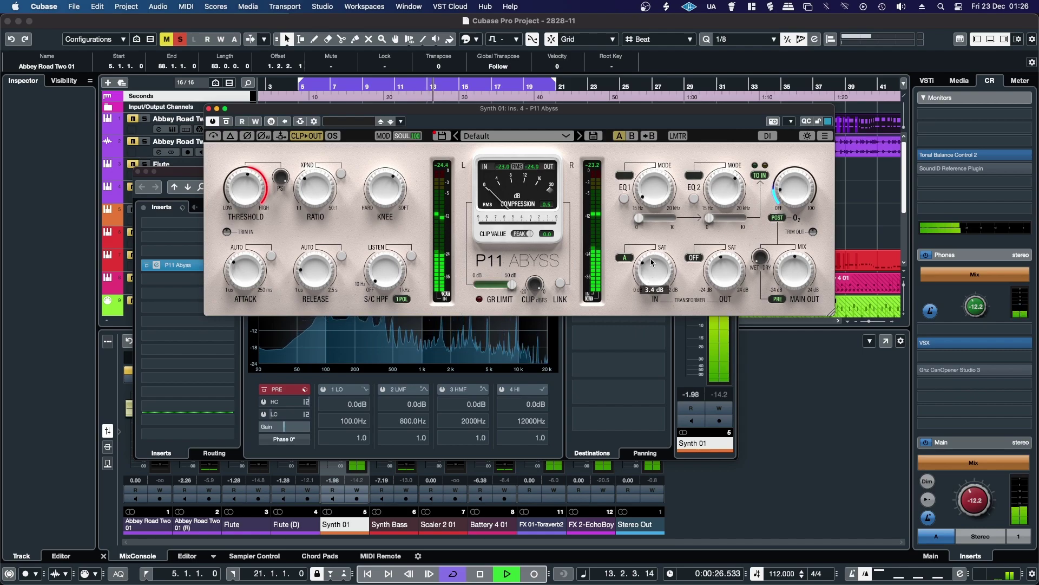
Turn on the limiter and drive both transformers in A/B saturation mode, with the input at 9.1 dB and the output raised.
{"action": "left_click_drag", "start_coordinate": [651, 271], "coordinate": [655, 199]}
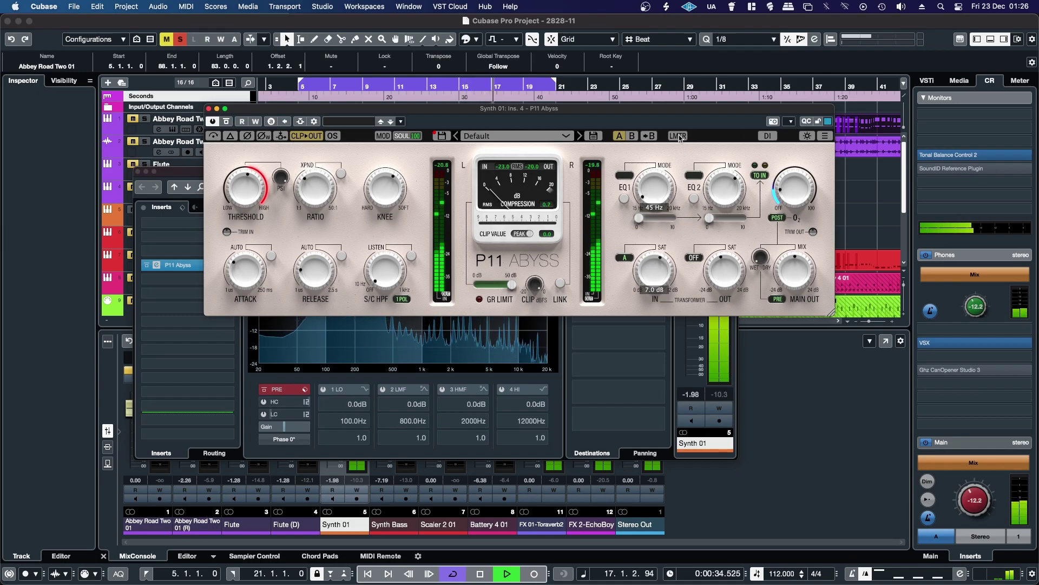
{"action": "left_click_drag", "start_coordinate": [650, 266], "coordinate": [650, 247]}
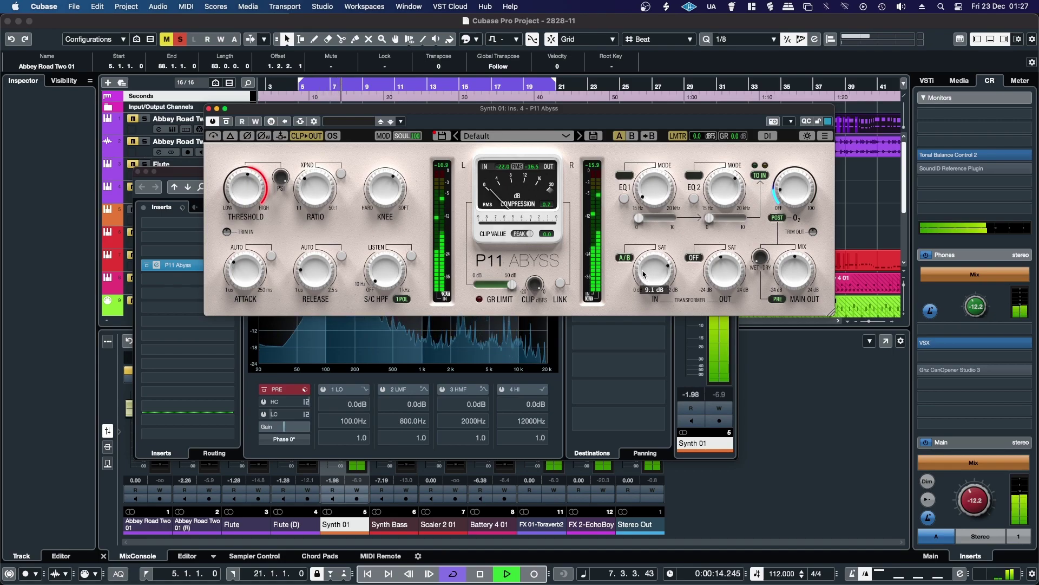
{"action": "left_click", "coordinate": [693, 259]}
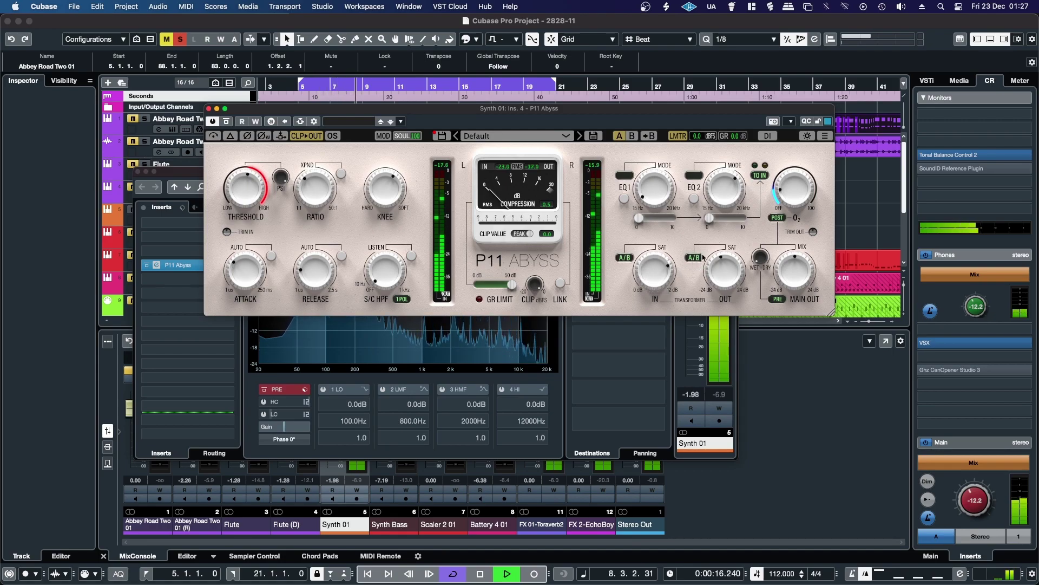
{"action": "left_click_drag", "start_coordinate": [718, 270], "coordinate": [715, 238]}
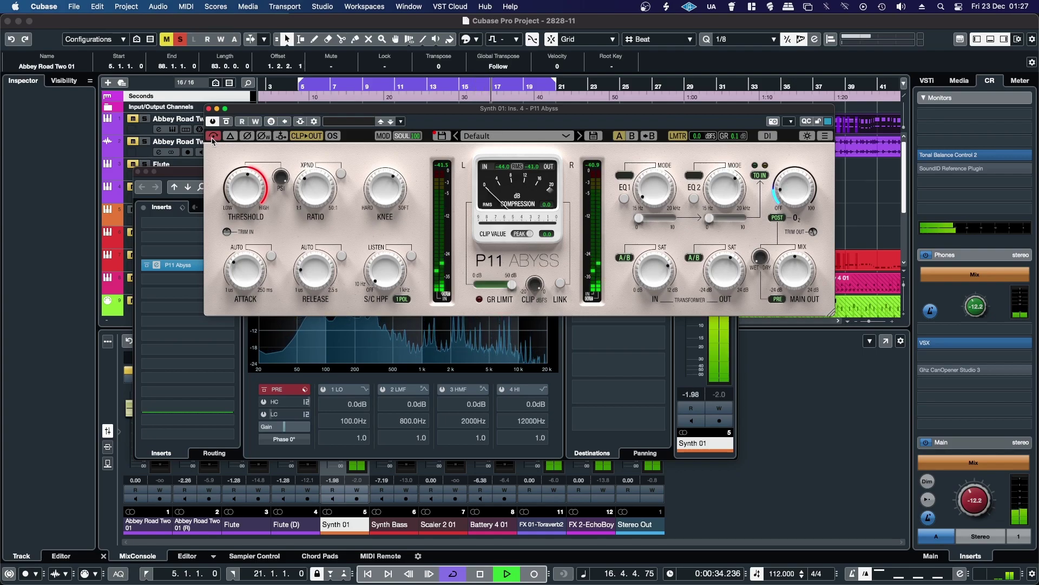
Switch the input and output transformer saturation modes to A.
{"action": "mouse_move", "coordinate": [648, 273]}
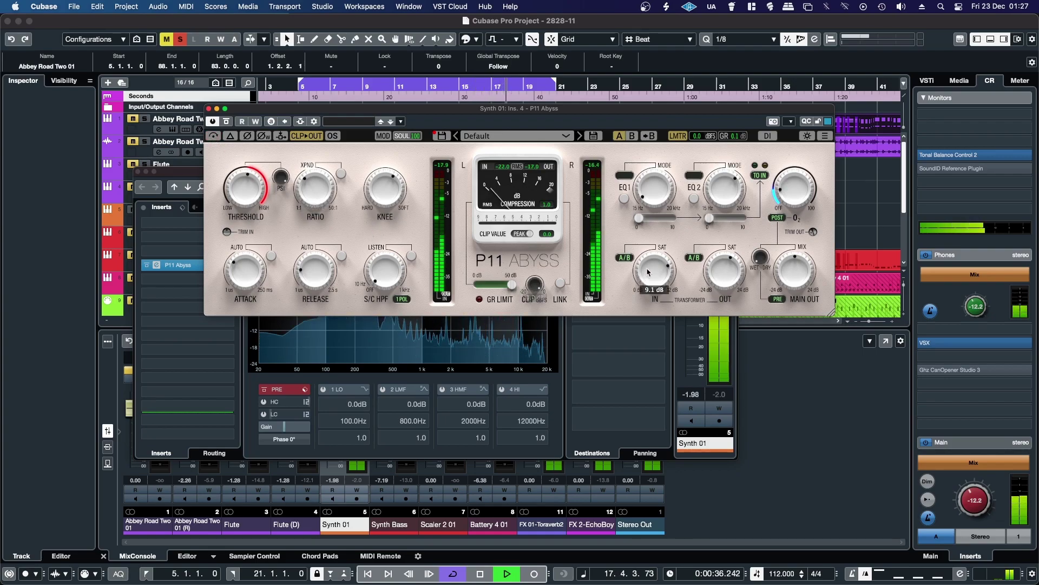
{"action": "left_click", "coordinate": [692, 260]}
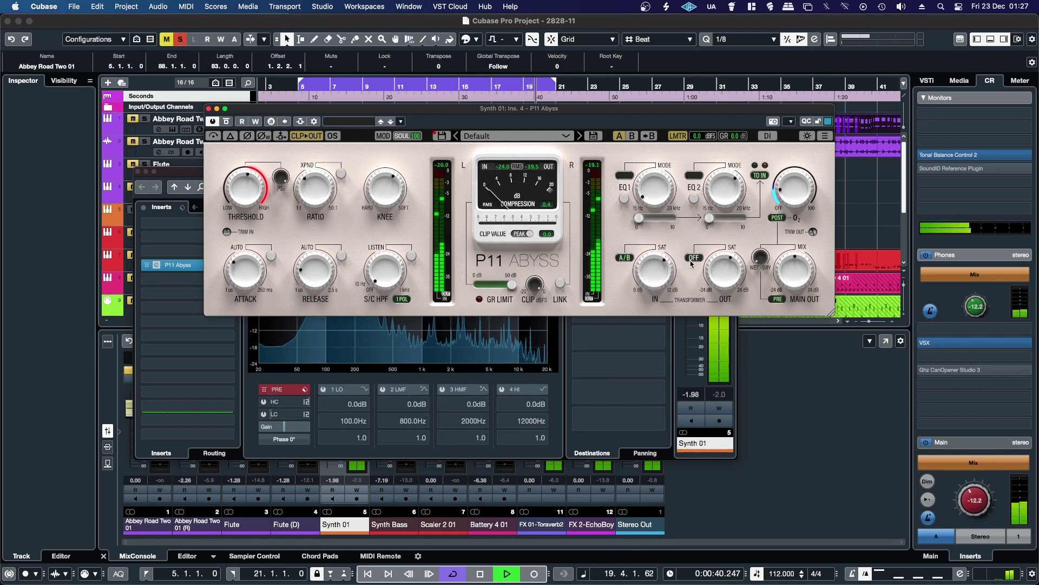
{"action": "left_click", "coordinate": [624, 259]}
Lower the threshold slightly and turn off the compression meter's backlight.
{"action": "mouse_move", "coordinate": [383, 276]}
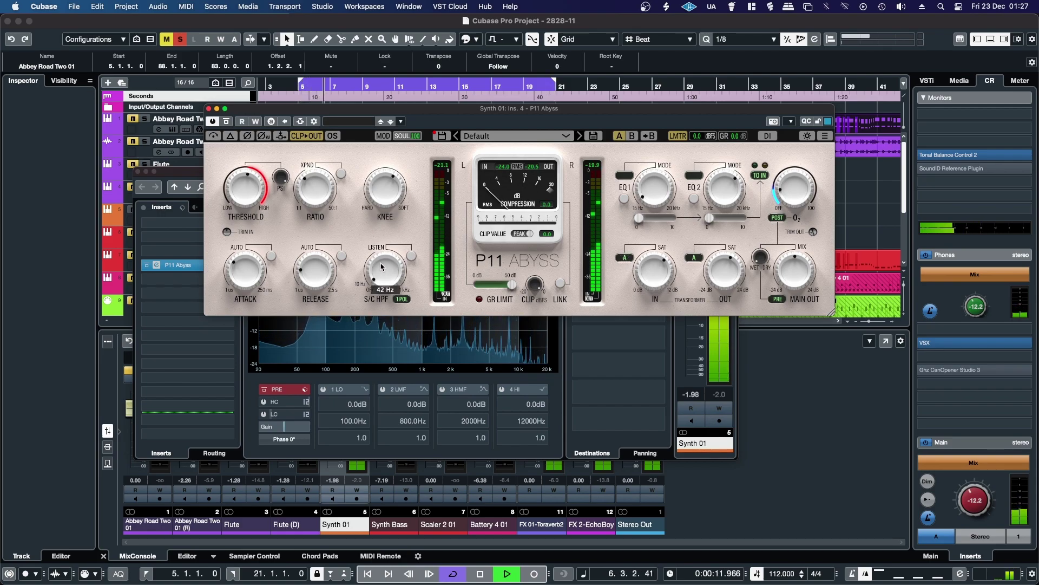
{"action": "mouse_move", "coordinate": [277, 183]}
{"action": "mouse_move", "coordinate": [240, 211]}
{"action": "left_click_drag", "start_coordinate": [239, 211], "coordinate": [242, 216]}
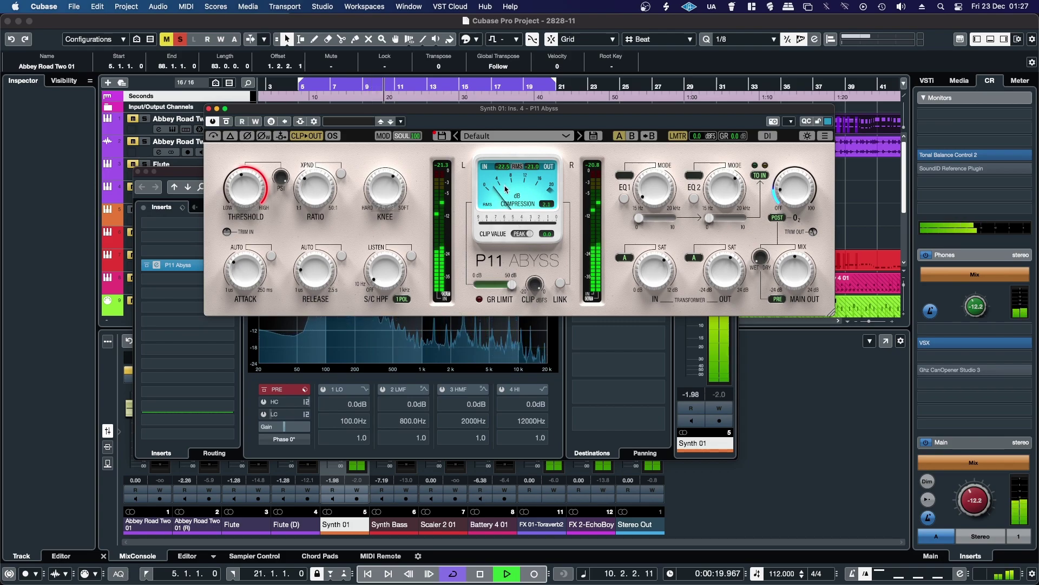
{"action": "left_click", "coordinate": [489, 204]}
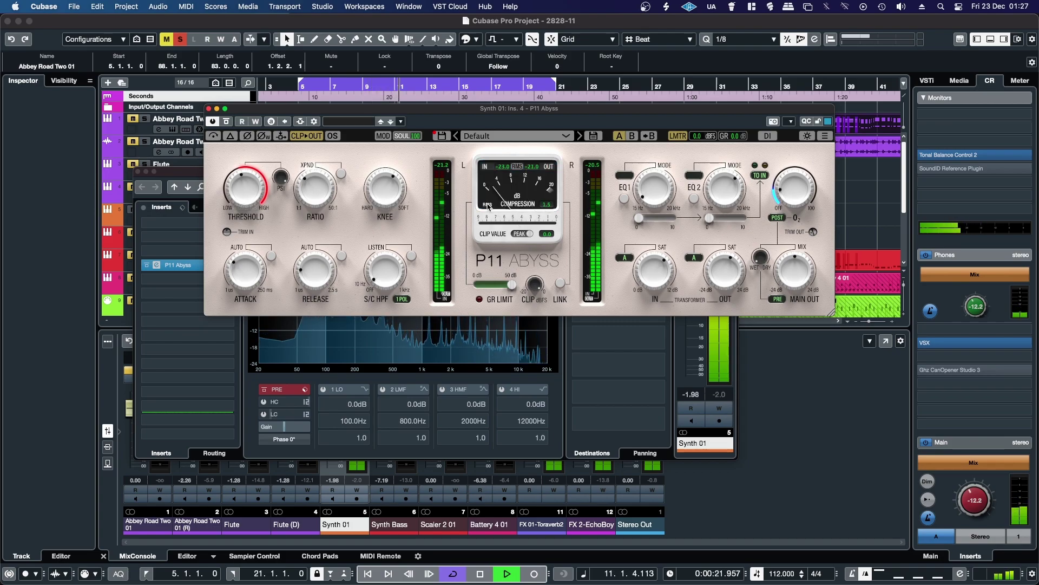
{"action": "mouse_move", "coordinate": [381, 213]}
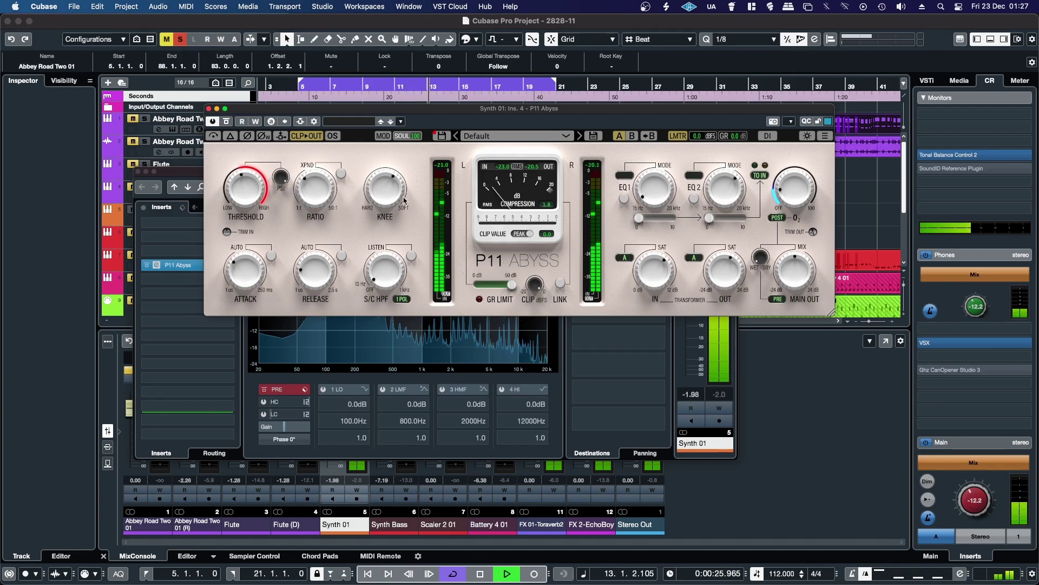
{"action": "mouse_move", "coordinate": [528, 297]}
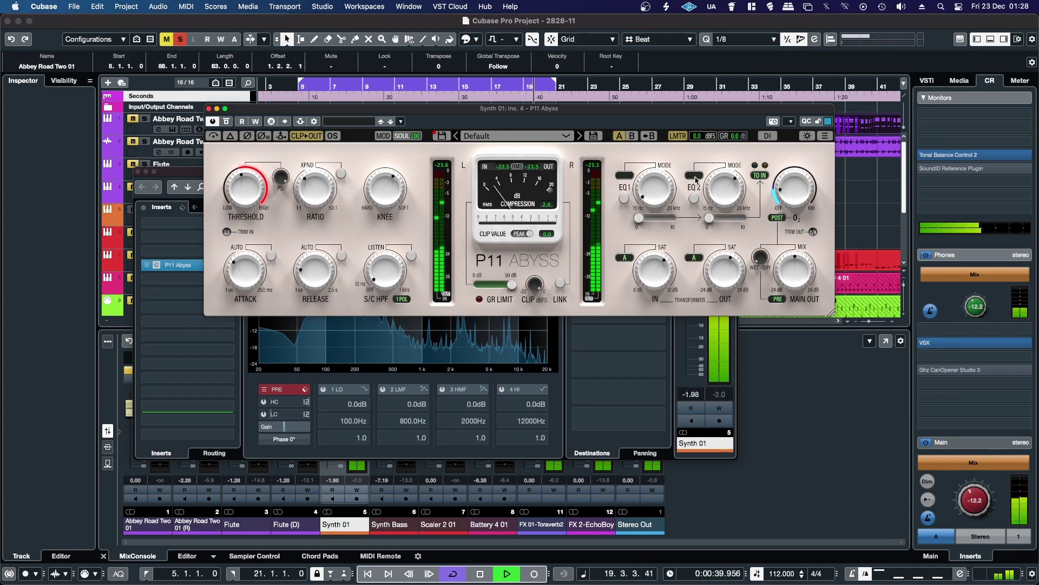
Enable EQ 2 with a bell shape and a gain of about 3.7, and compare by toggling the band and bypassing the plug-in.
{"action": "left_click", "coordinate": [695, 200]}
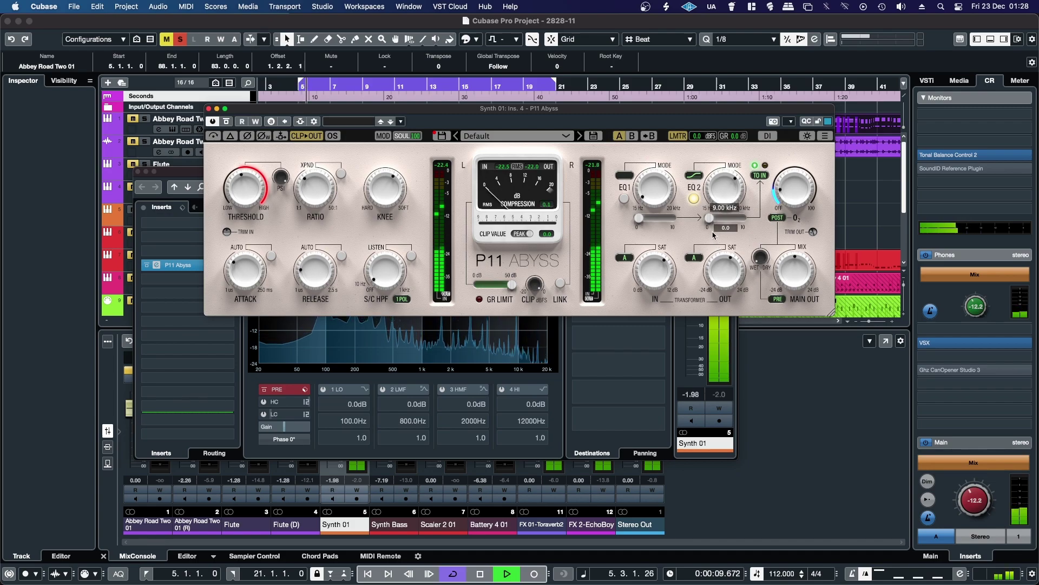
{"action": "left_click_drag", "start_coordinate": [710, 218], "coordinate": [731, 217]}
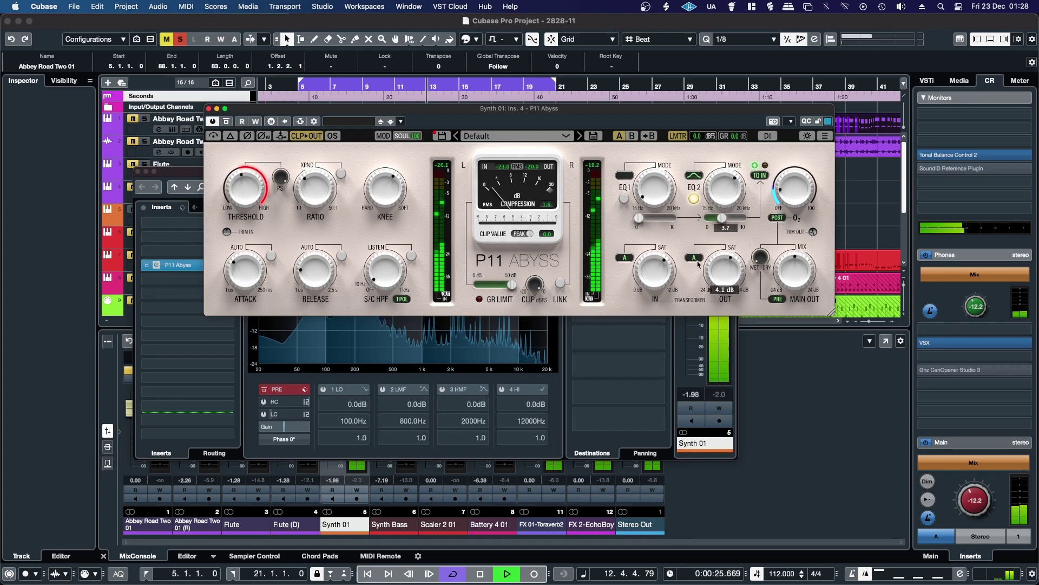
{"action": "left_click", "coordinate": [692, 200]}
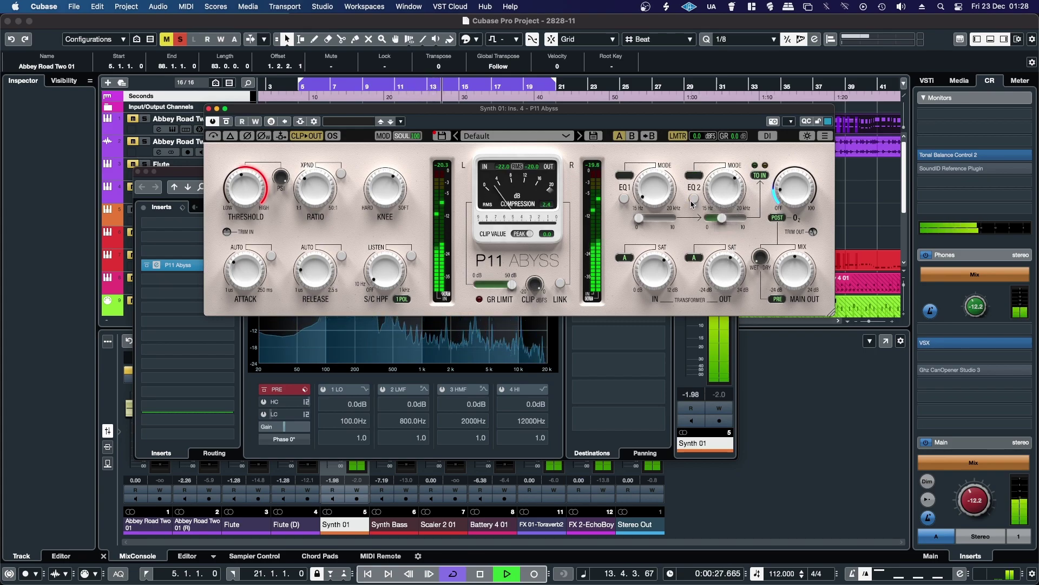
{"action": "left_click", "coordinate": [692, 199]}
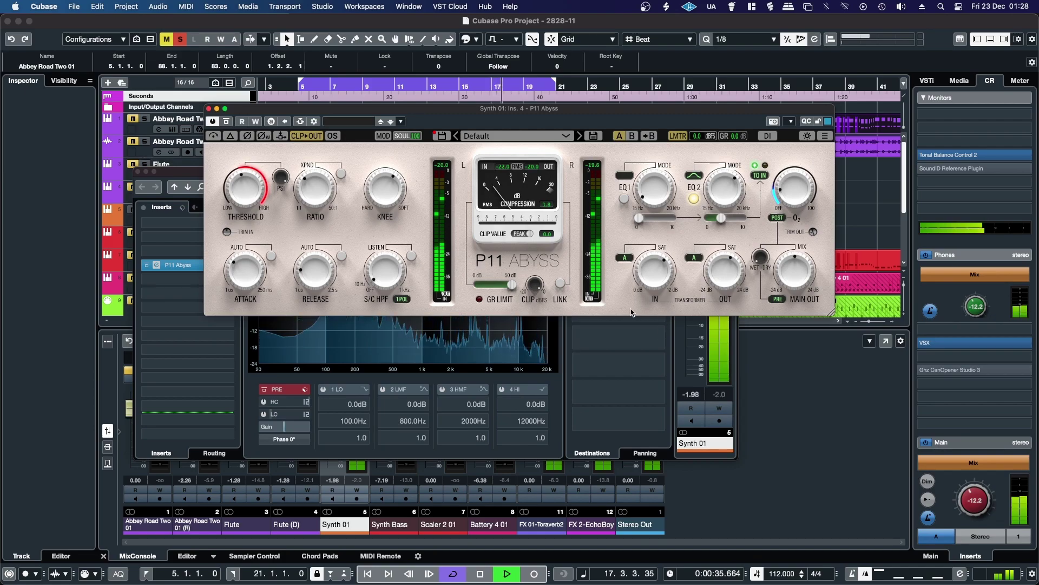
{"action": "left_click", "coordinate": [219, 138]}
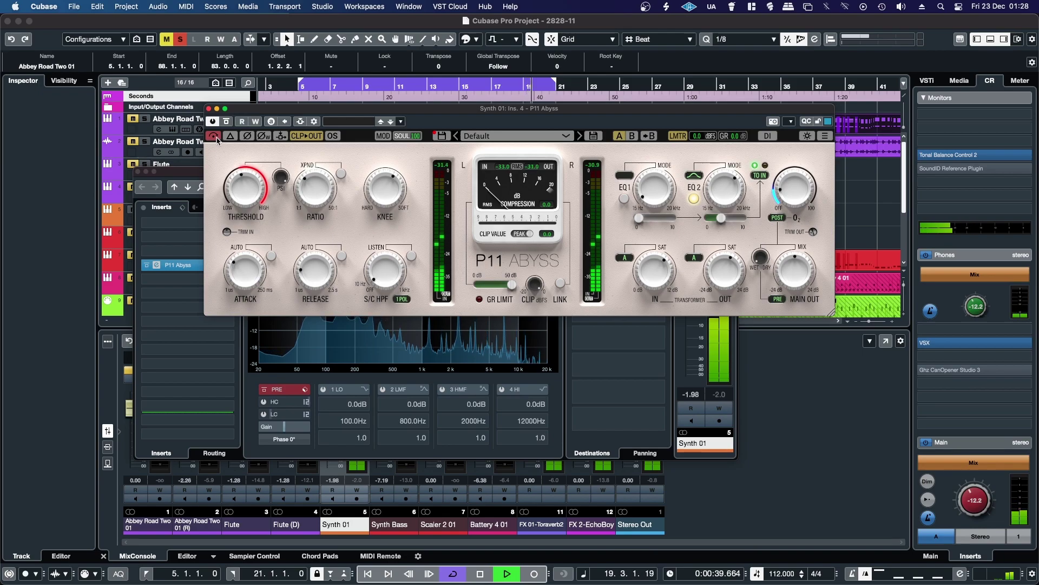
Close the compressor, unsolo Synth 01, lower its fader to -5.73 dB, and close its channel settings.
{"action": "left_click", "coordinate": [208, 109]}
{"action": "left_click", "coordinate": [718, 234]}
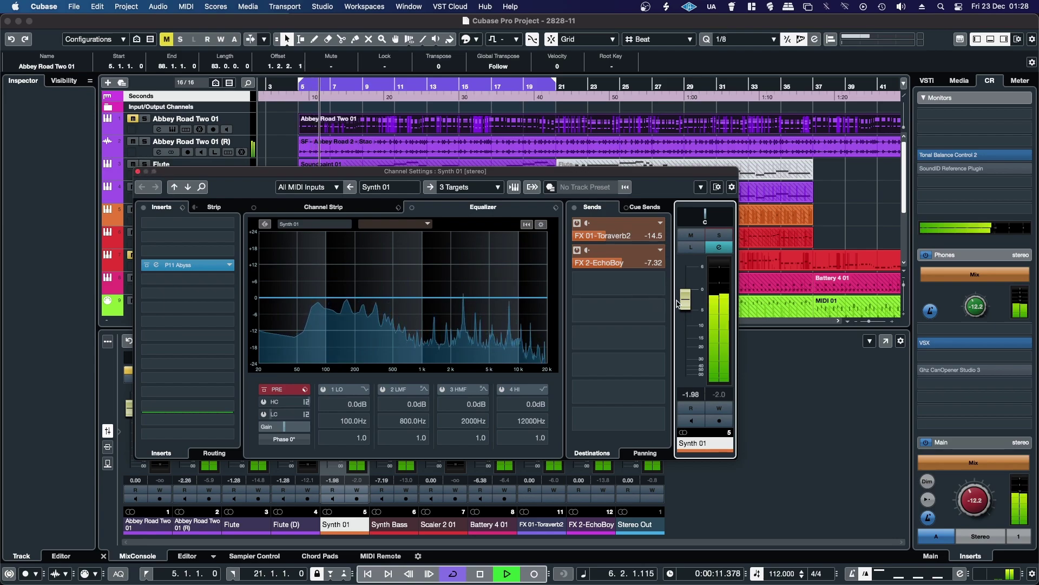
{"action": "left_click_drag", "start_coordinate": [686, 301], "coordinate": [685, 313]}
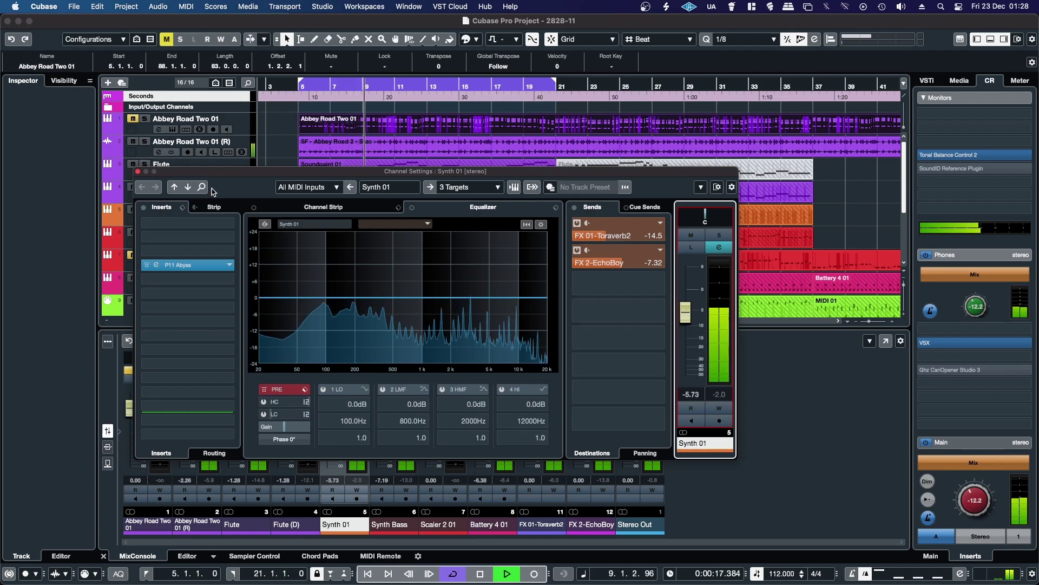
{"action": "left_click", "coordinate": [138, 172]}
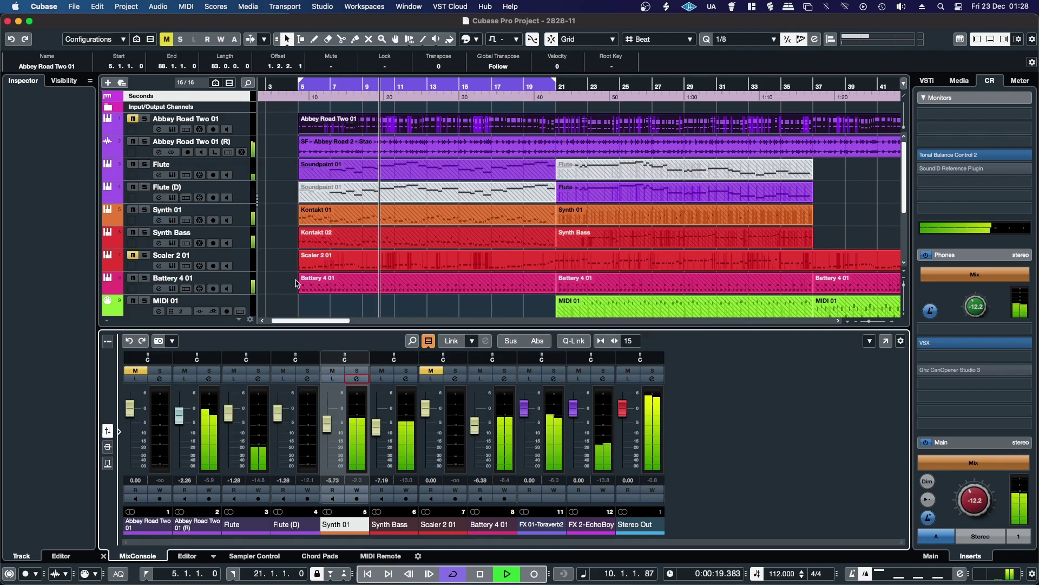
Solo Flute and adjust auto release, auto attack, threshold and input transformer drive in its P11 Abyss.
{"action": "left_click", "coordinate": [258, 370]}
{"action": "left_click", "coordinate": [257, 378]}
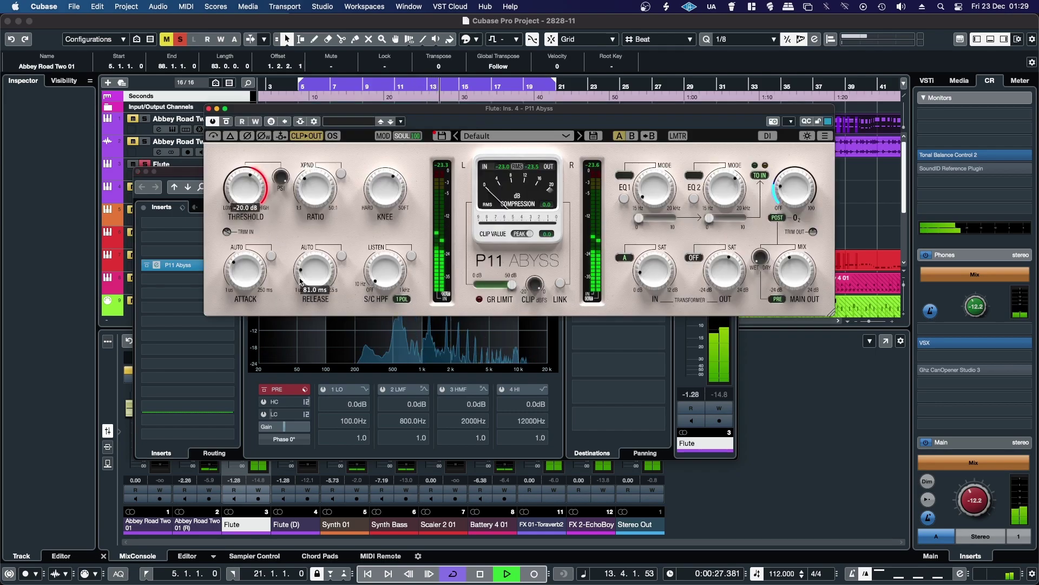
{"action": "left_click_drag", "start_coordinate": [320, 278], "coordinate": [318, 247]}
{"action": "left_click_drag", "start_coordinate": [259, 273], "coordinate": [258, 269]}
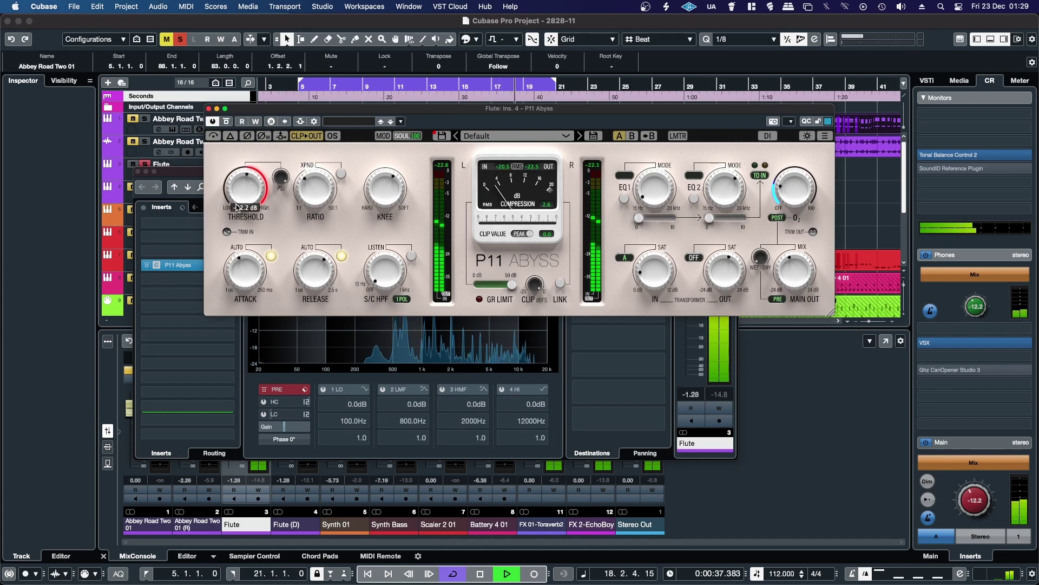
{"action": "left_click_drag", "start_coordinate": [237, 208], "coordinate": [237, 210]}
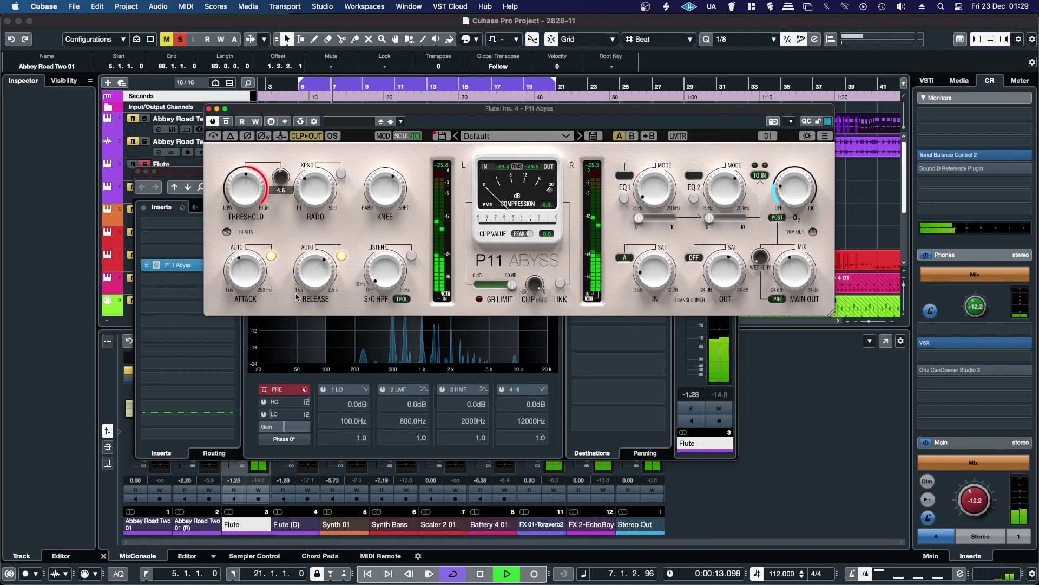
{"action": "left_click_drag", "start_coordinate": [655, 279], "coordinate": [654, 271]}
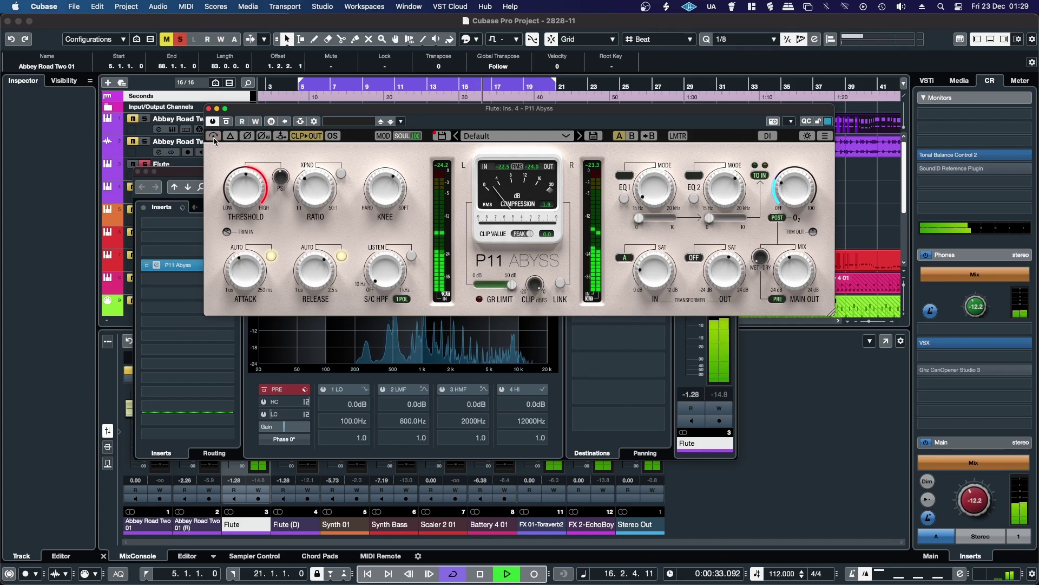
Close the Flute compressor, unsolo the track, and close its channel settings.
{"action": "left_click", "coordinate": [208, 109]}
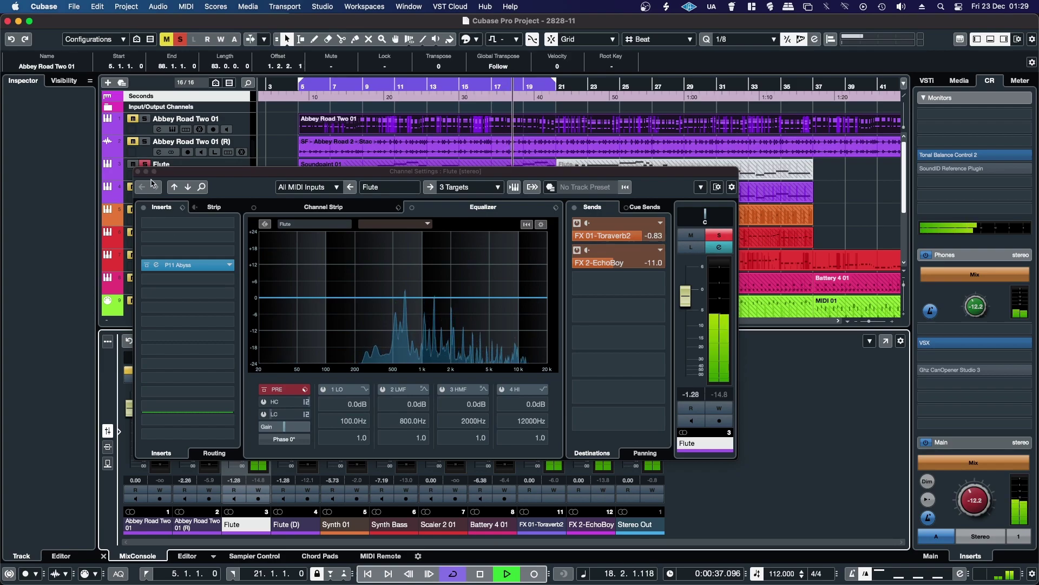
{"action": "left_click", "coordinate": [726, 236]}
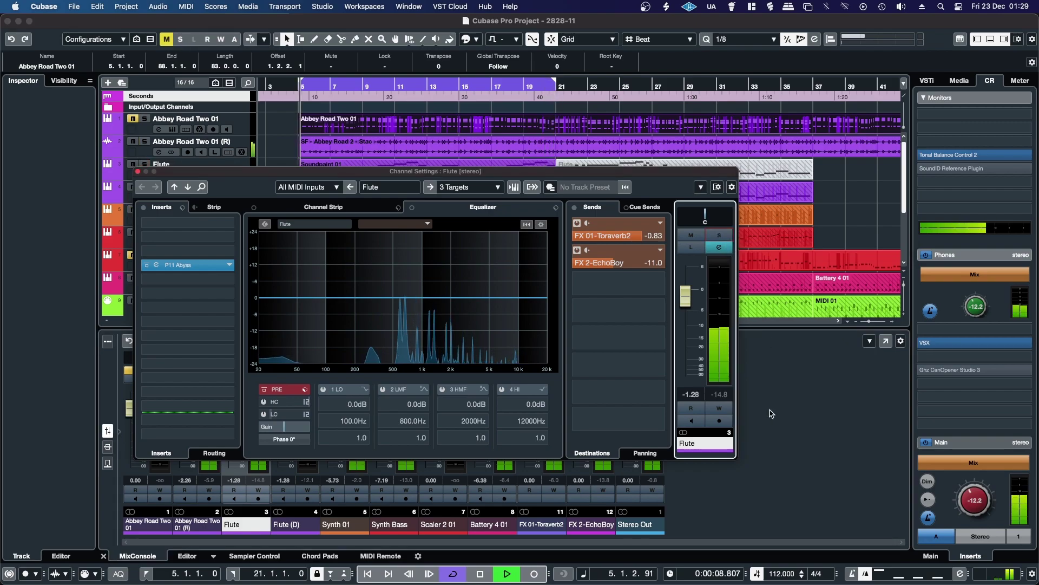
{"action": "left_click", "coordinate": [137, 171]}
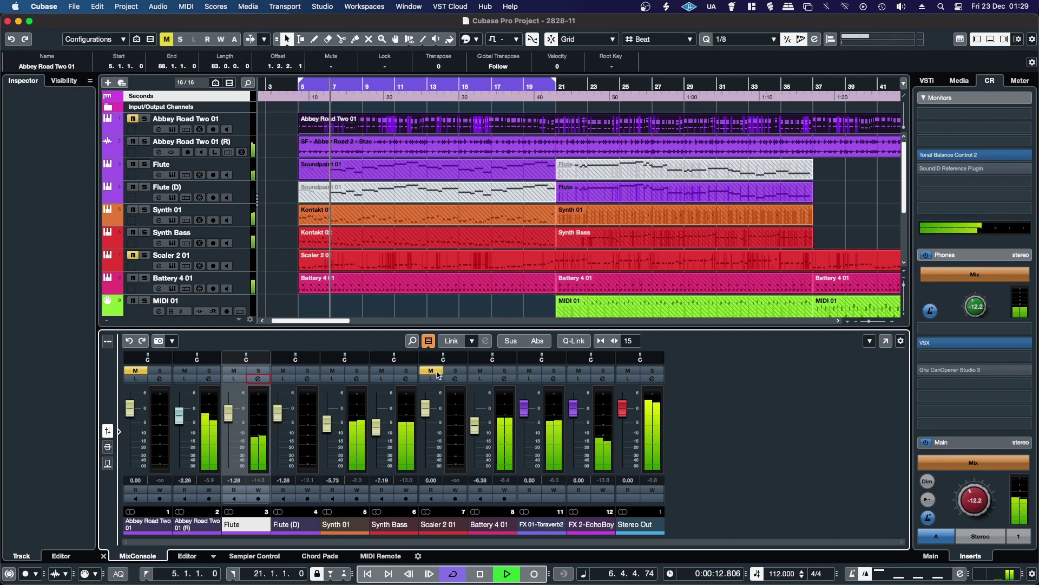
Solo Synth Bass, open the P11 Abyss on its channel, and move the plug-in window clear of the insert list.
{"action": "left_click", "coordinate": [407, 371]}
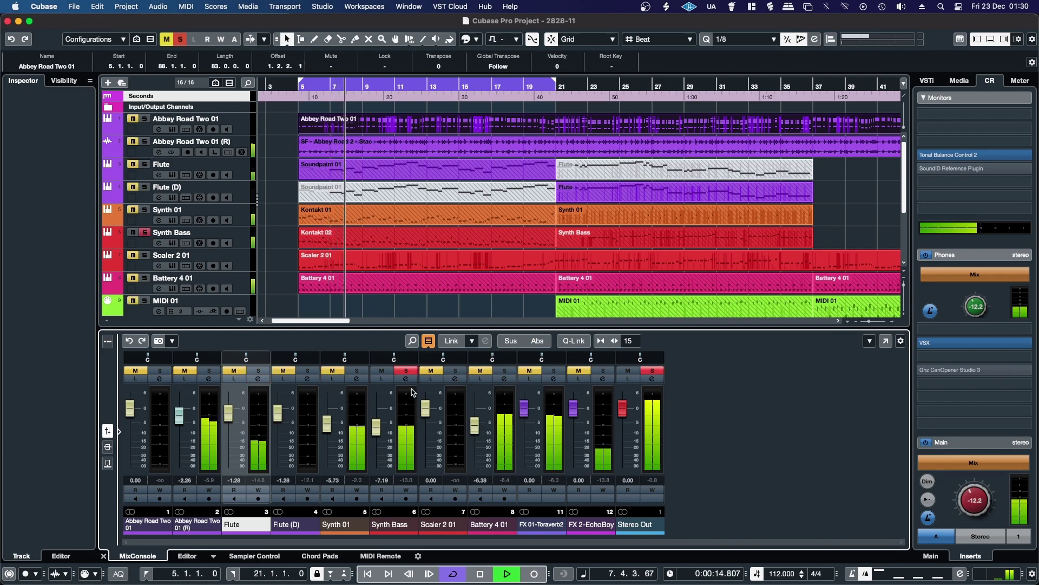
{"action": "left_click", "coordinate": [406, 379]}
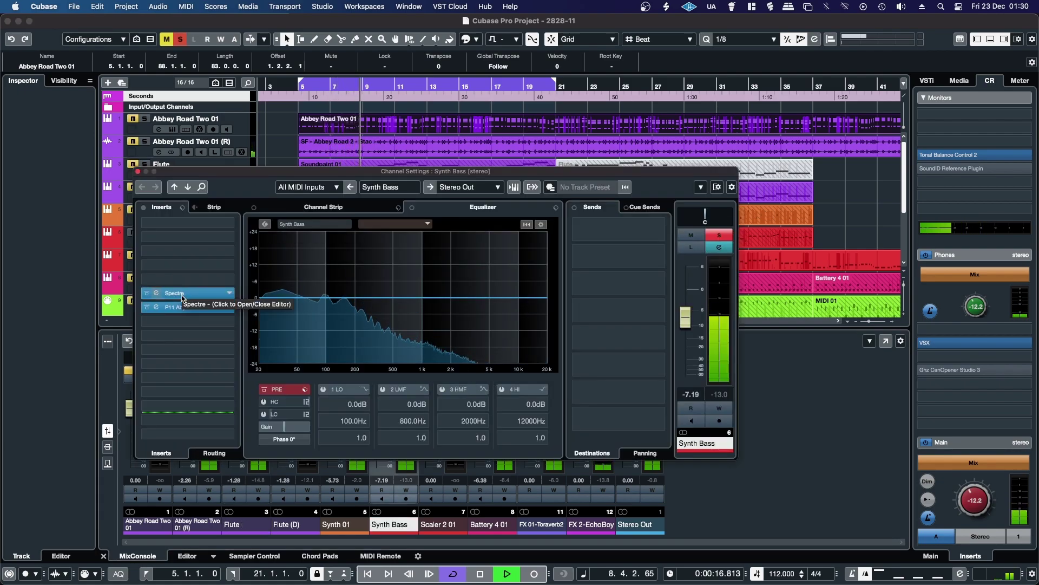
{"action": "left_click", "coordinate": [212, 309]}
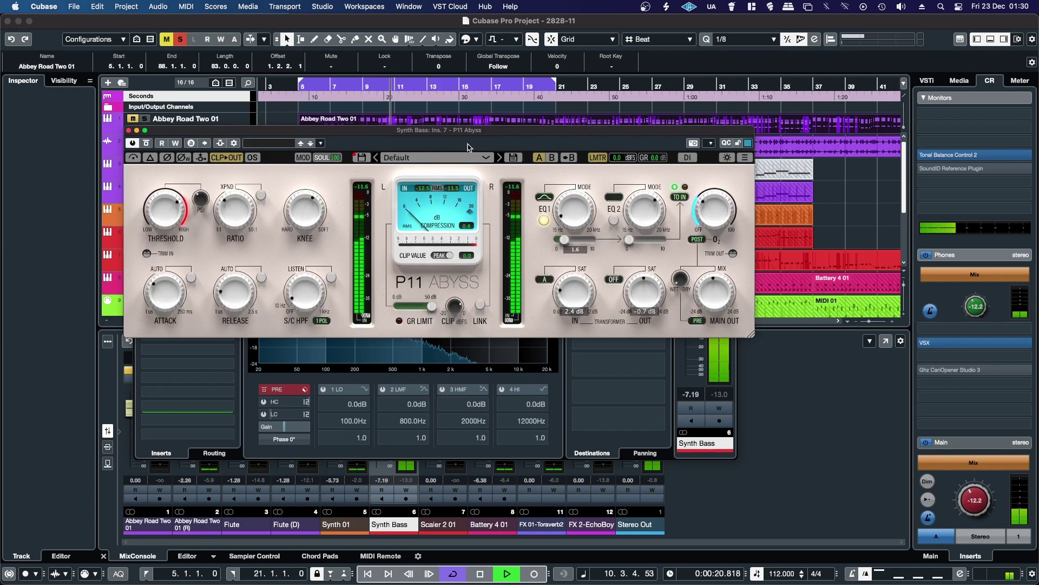
{"action": "left_click_drag", "start_coordinate": [459, 135], "coordinate": [591, 140]}
Tune EQ 1 to 210 Hz with a gain of about 3, and switch the band off and on to compare.
{"action": "mouse_move", "coordinate": [723, 293]}
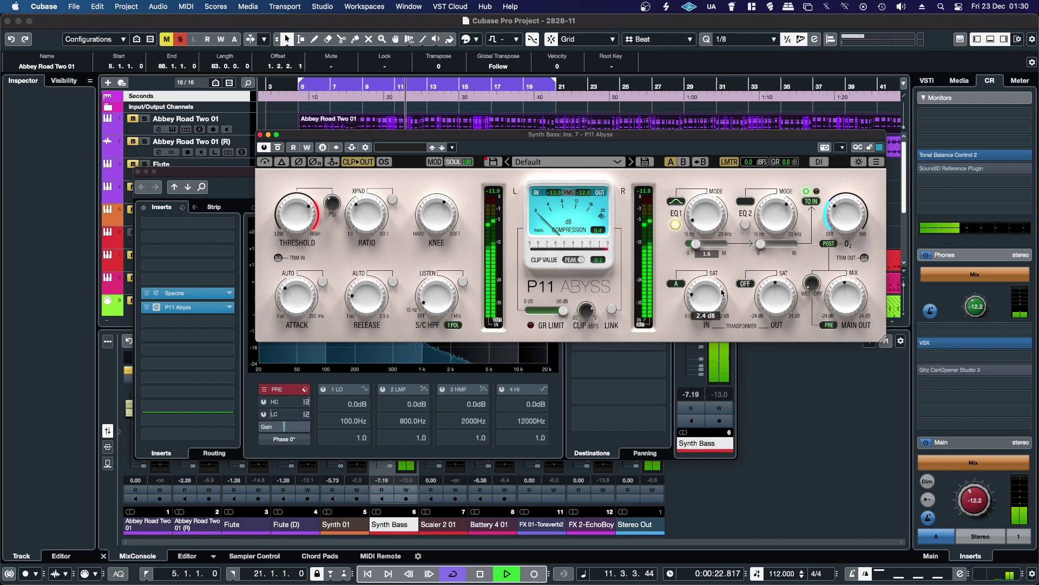
{"action": "mouse_move", "coordinate": [696, 248]}
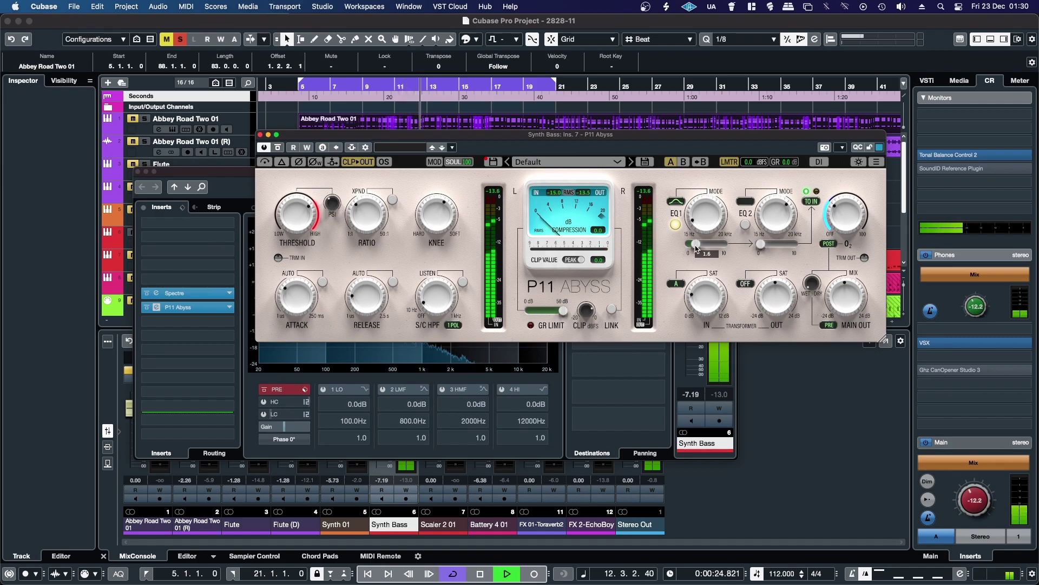
{"action": "left_click_drag", "start_coordinate": [697, 247], "coordinate": [708, 245]}
{"action": "mouse_move", "coordinate": [703, 208]}
{"action": "scroll", "coordinate": [701, 210], "scroll_direction": "up", "scroll_amount": 5}
{"action": "mouse_move", "coordinate": [698, 206]}
{"action": "left_mouse_down"}
{"action": "mouse_move", "coordinate": [698, 182]}
{"action": "mouse_move", "coordinate": [698, 212]}
{"action": "left_mouse_up"}
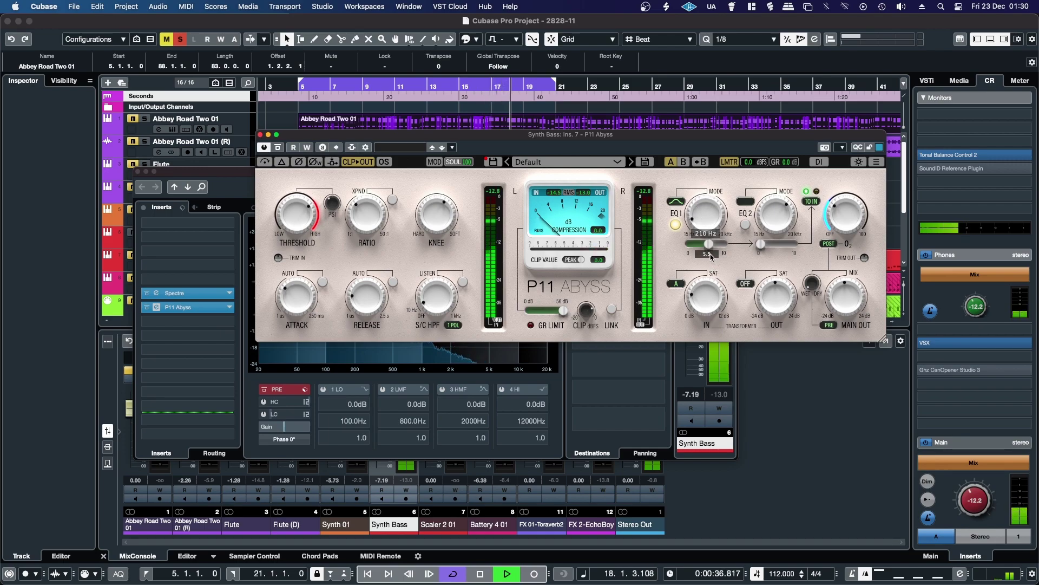
{"action": "left_click_drag", "start_coordinate": [711, 245], "coordinate": [706, 245]}
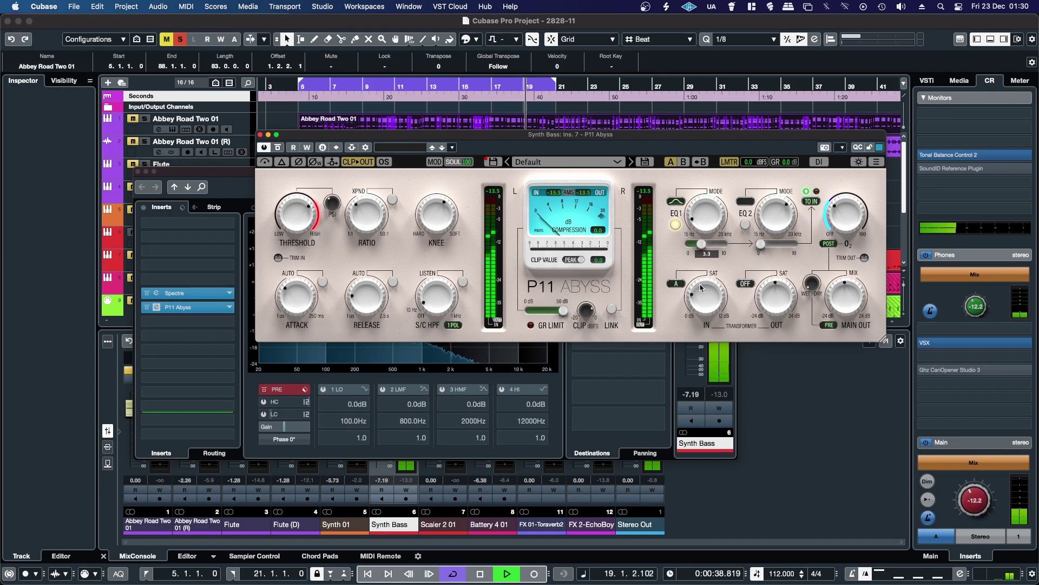
{"action": "left_click", "coordinate": [676, 225]}
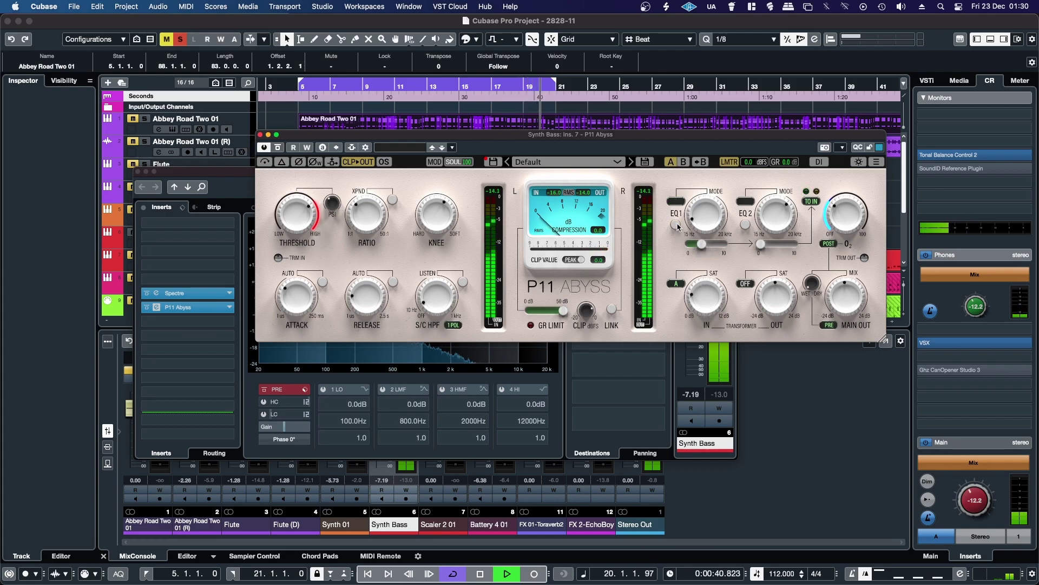
{"action": "left_click", "coordinate": [676, 225]}
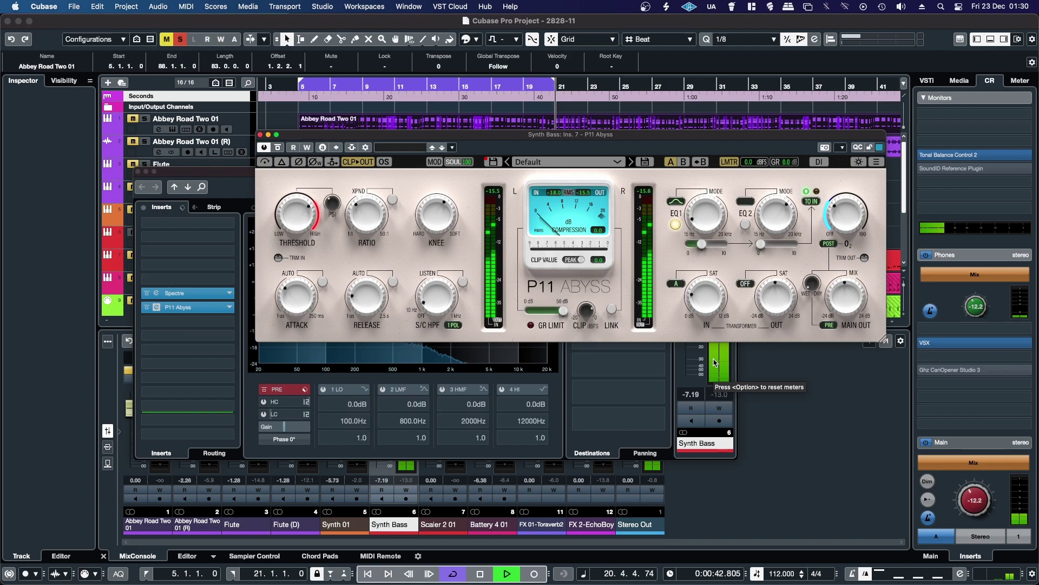
Set both transformers' saturation to A/B, with the output drive at 4.6 dB and the input drive at 4.2 dB.
{"action": "mouse_move", "coordinate": [697, 296]}
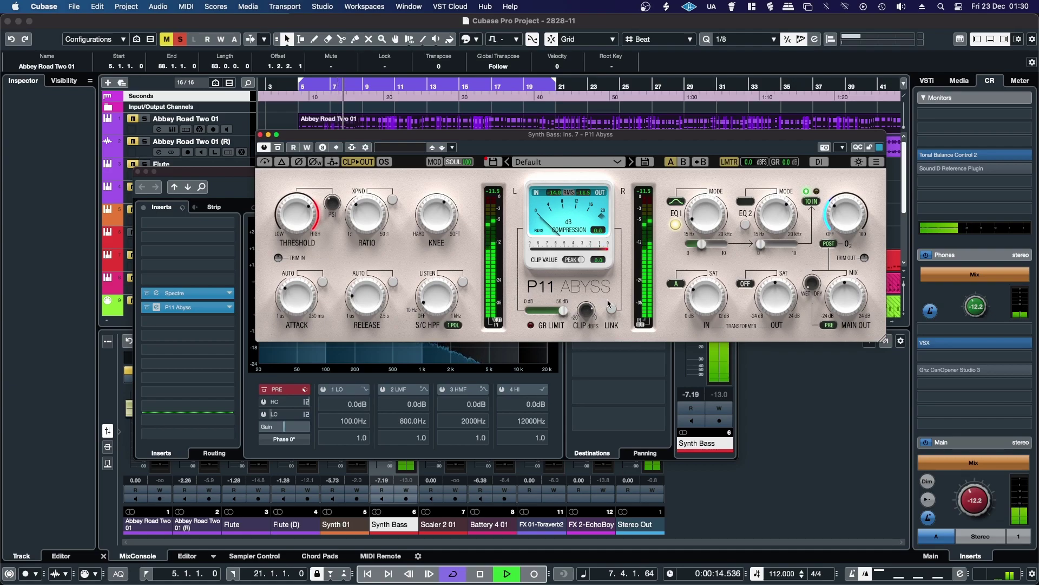
{"action": "left_click", "coordinate": [746, 283]}
{"action": "left_click_drag", "start_coordinate": [758, 293], "coordinate": [755, 279]}
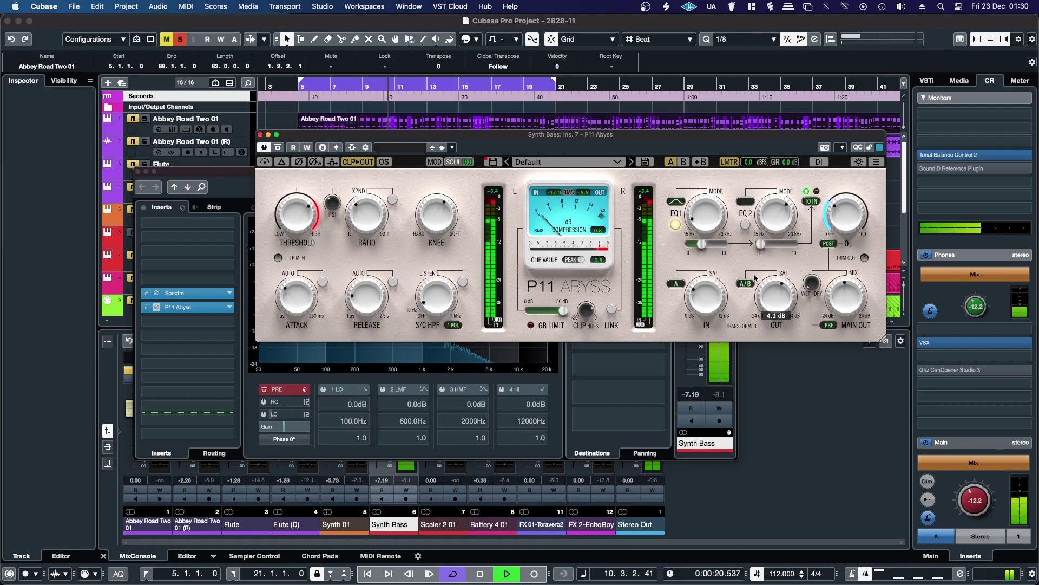
{"action": "left_click_drag", "start_coordinate": [755, 278], "coordinate": [756, 275]}
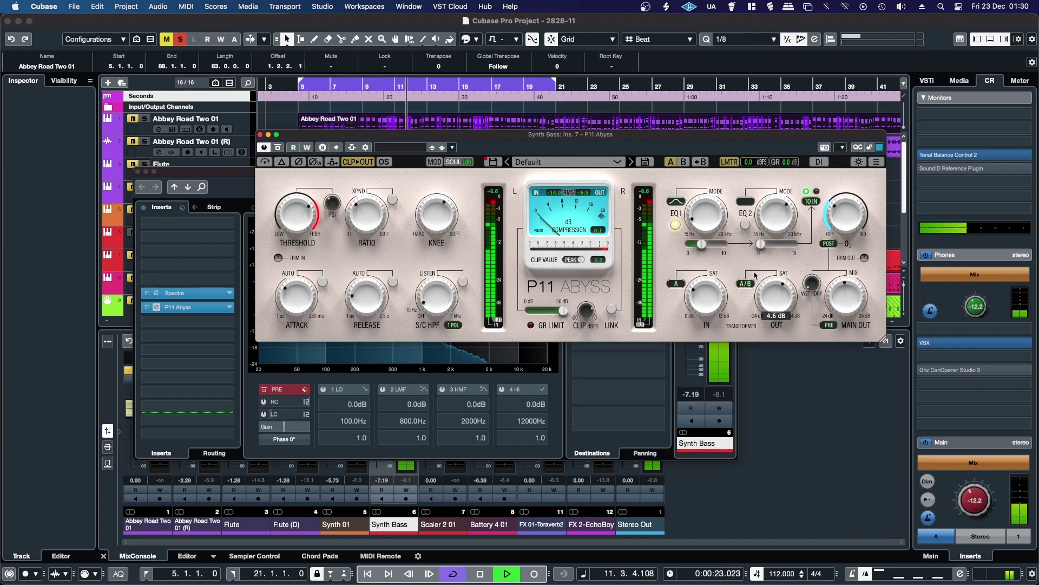
{"action": "left_click", "coordinate": [678, 285]}
{"action": "mouse_move", "coordinate": [693, 289]}
{"action": "left_mouse_down"}
{"action": "mouse_move", "coordinate": [693, 266]}
{"action": "mouse_move", "coordinate": [694, 280]}
{"action": "left_mouse_up"}
Raise the EQ 1 frequency to 740 Hz and set the O2 enhancer amount to 35.
{"action": "left_click_drag", "start_coordinate": [705, 234], "coordinate": [703, 207]}
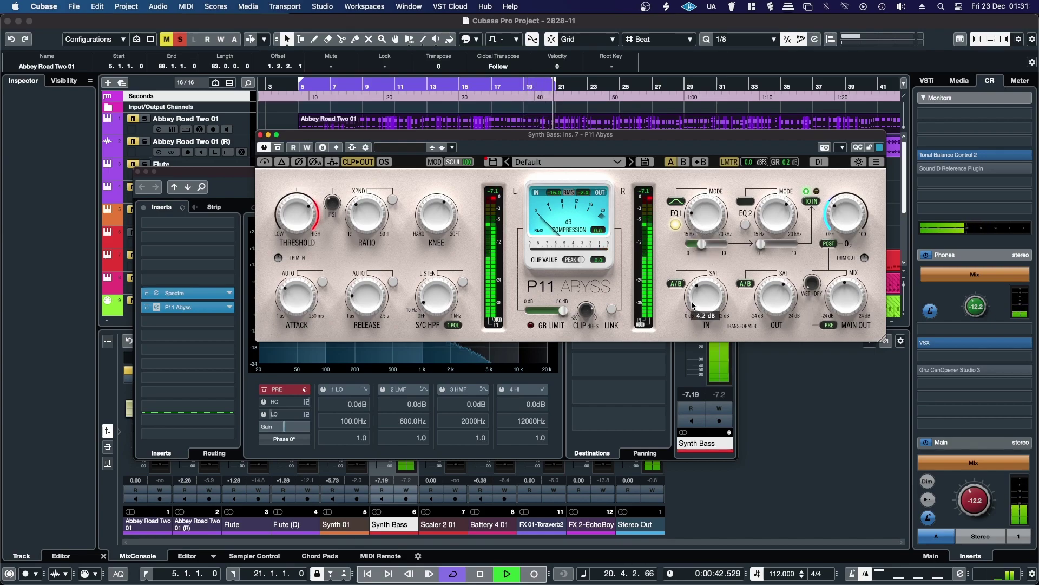
{"action": "mouse_move", "coordinate": [820, 213]}
{"action": "left_mouse_down"}
{"action": "mouse_move", "coordinate": [838, 137]}
{"action": "mouse_move", "coordinate": [840, 181]}
{"action": "mouse_move", "coordinate": [828, 209]}
{"action": "left_mouse_up"}
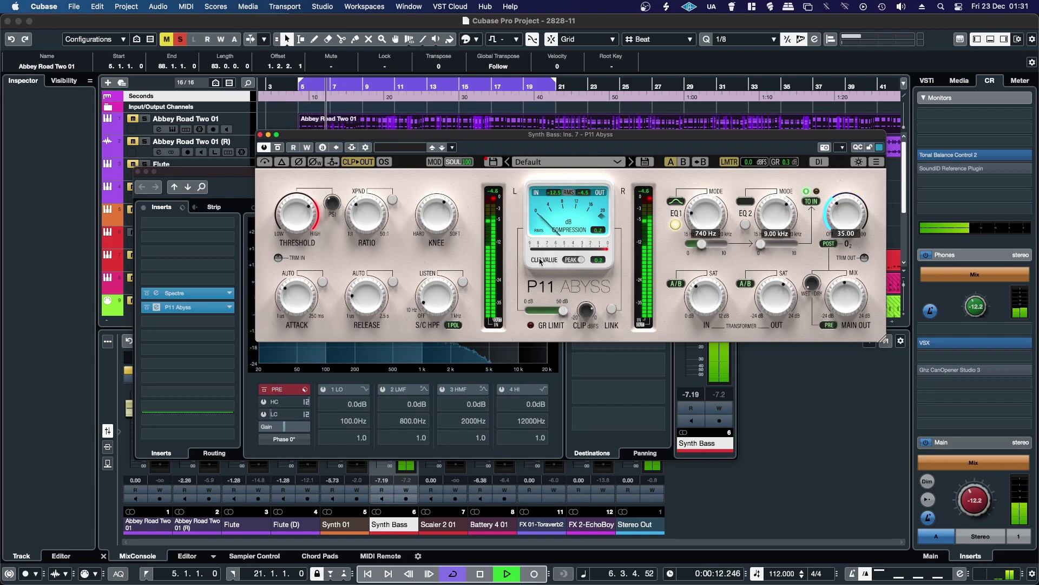
Lower the compressor threshold to -20.4 dB.
{"action": "mouse_move", "coordinate": [364, 226]}
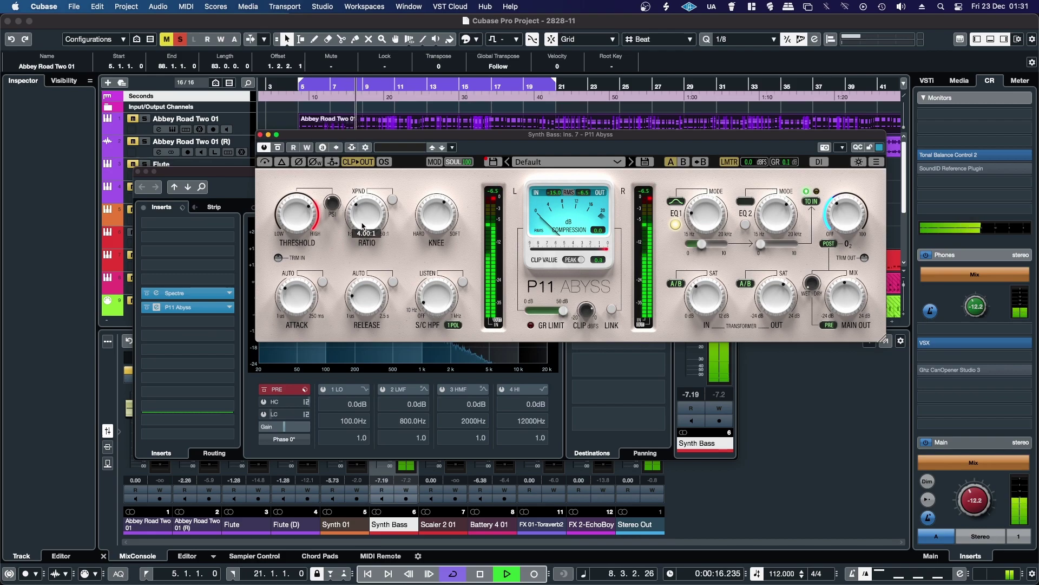
{"action": "mouse_move", "coordinate": [301, 229]}
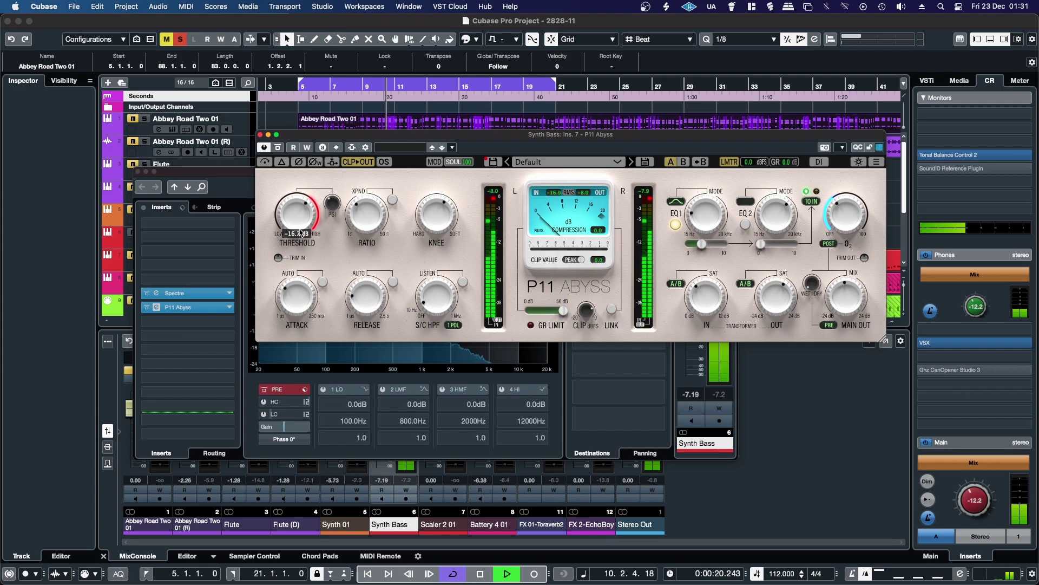
{"action": "mouse_move", "coordinate": [300, 233]}
{"action": "left_mouse_down"}
{"action": "mouse_move", "coordinate": [302, 266]}
{"action": "mouse_move", "coordinate": [299, 249]}
{"action": "left_mouse_up"}
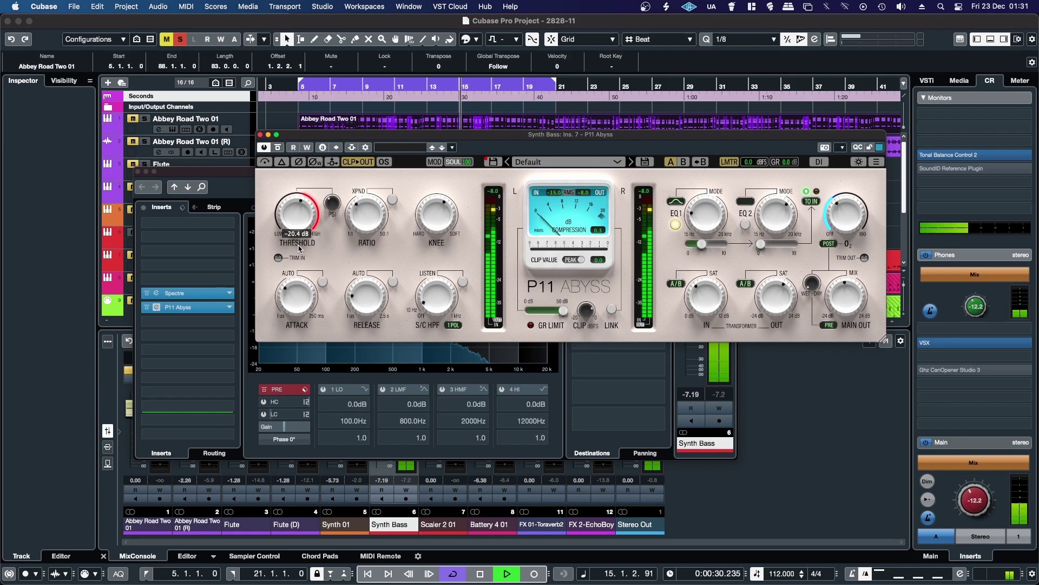
Enable auto attack at 2.0 and auto release at -3.6 for the Synth Bass compression.
{"action": "mouse_move", "coordinate": [303, 301]}
{"action": "left_click", "coordinate": [322, 282]}
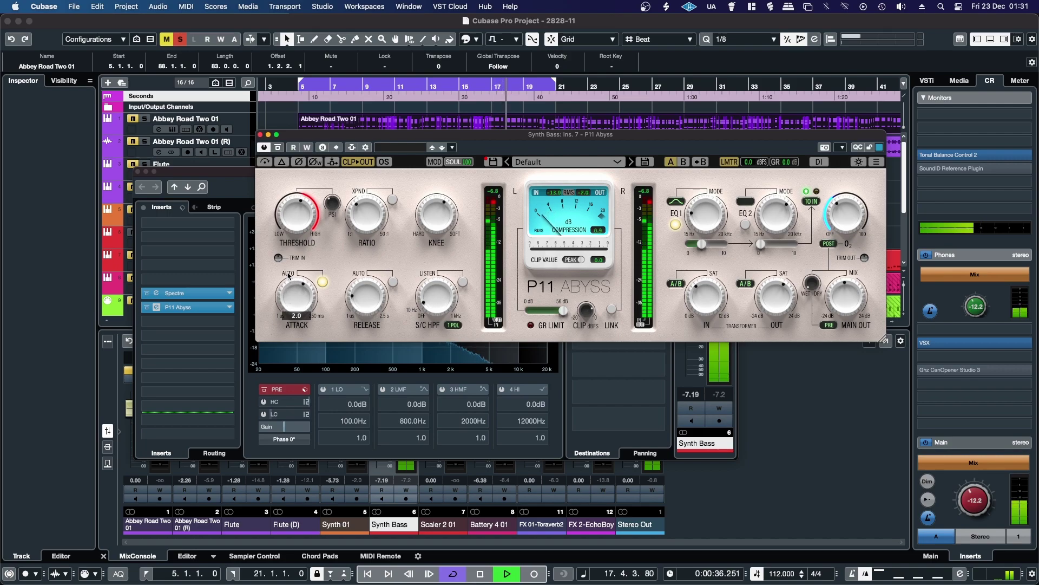
{"action": "left_click", "coordinate": [393, 282]}
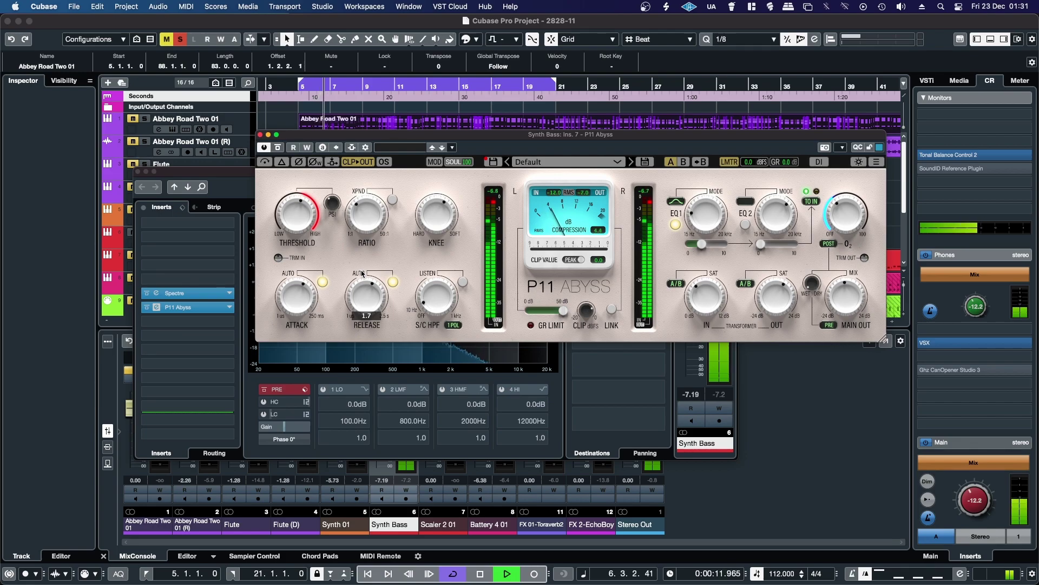
{"action": "left_click_drag", "start_coordinate": [362, 274], "coordinate": [362, 331]}
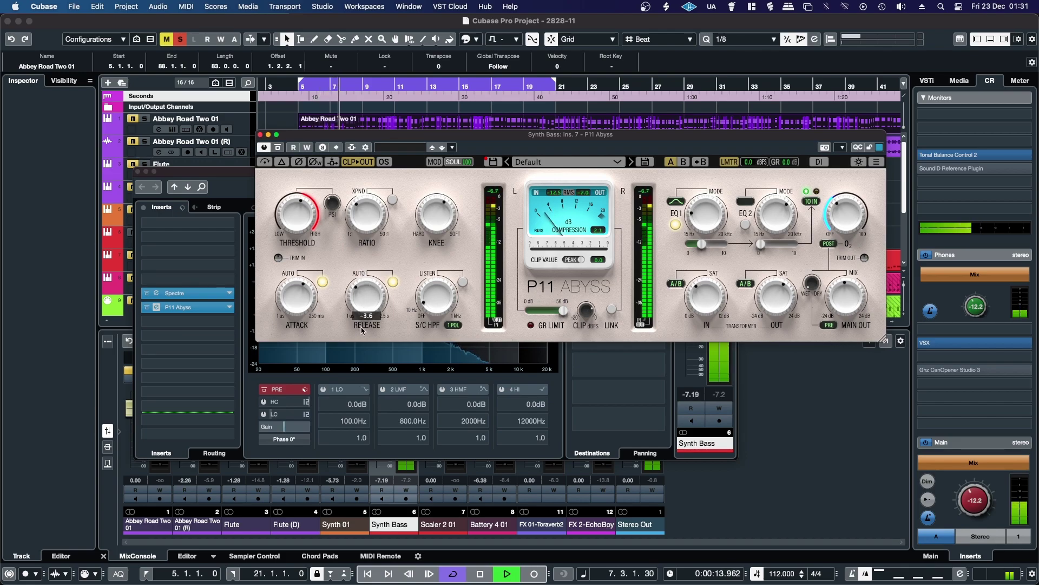
Review the sidechain filter, knee and wet/dry controls, and raise the output transformer drive.
{"action": "mouse_move", "coordinate": [448, 312]}
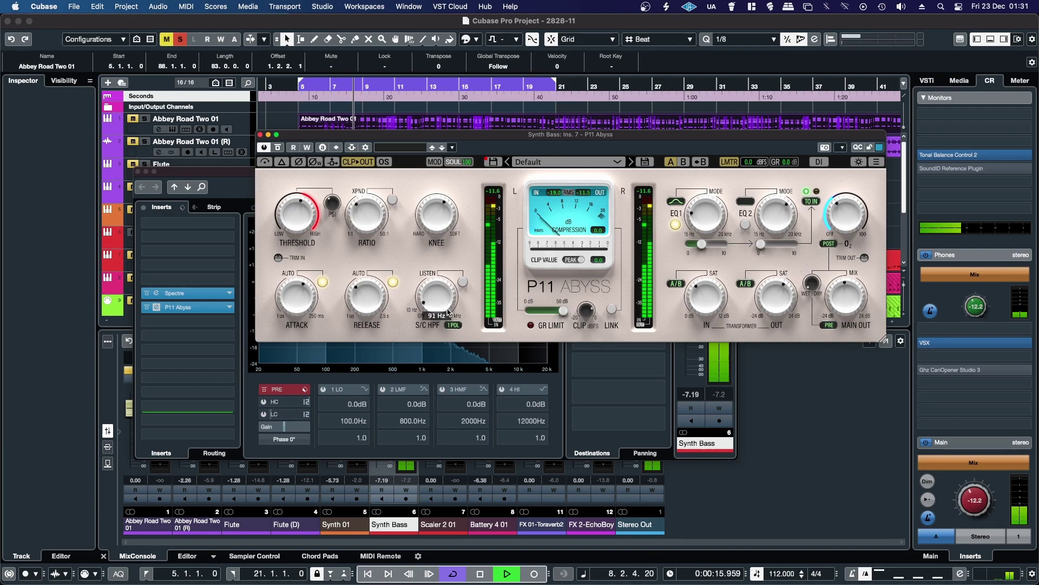
{"action": "mouse_move", "coordinate": [439, 210]}
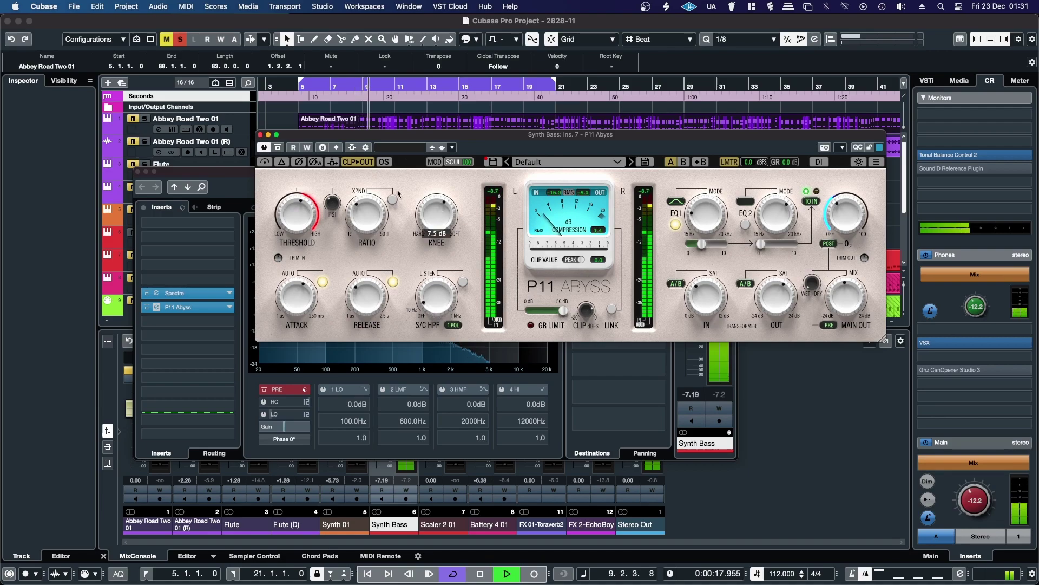
{"action": "mouse_move", "coordinate": [326, 180]}
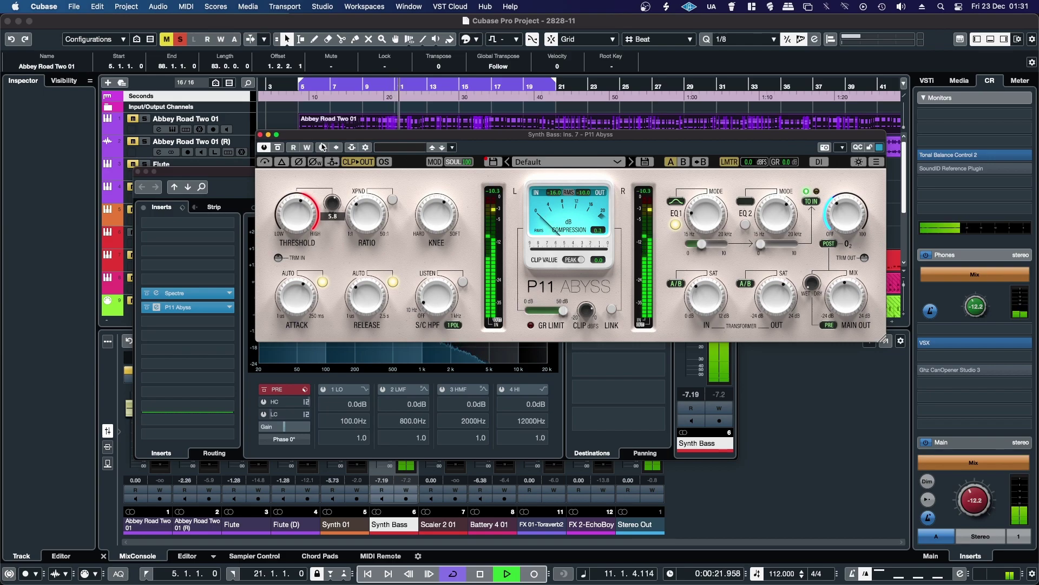
{"action": "mouse_move", "coordinate": [812, 285]}
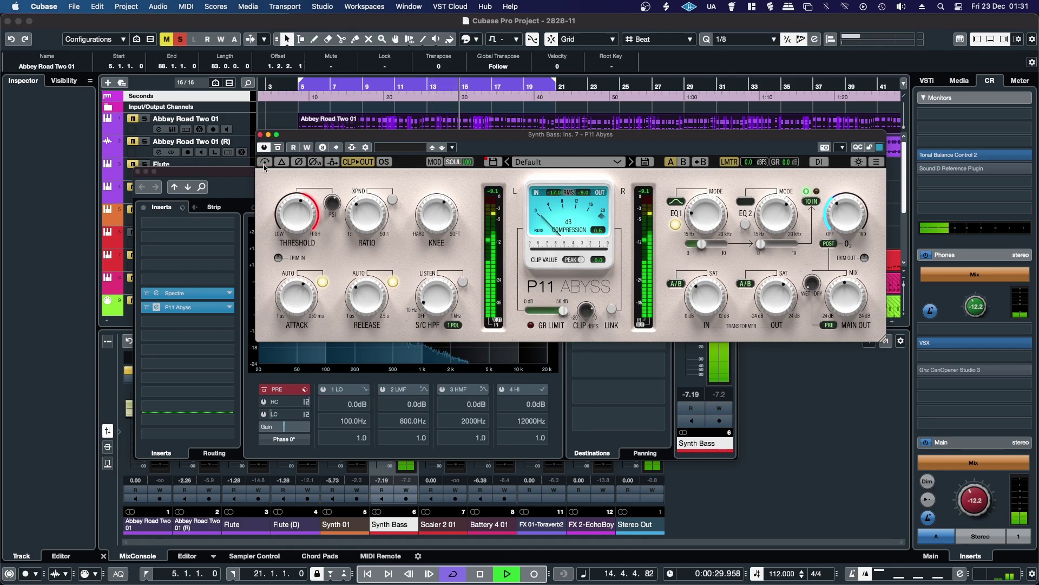
{"action": "mouse_move", "coordinate": [767, 305]}
{"action": "left_click_drag", "start_coordinate": [767, 305], "coordinate": [761, 279]}
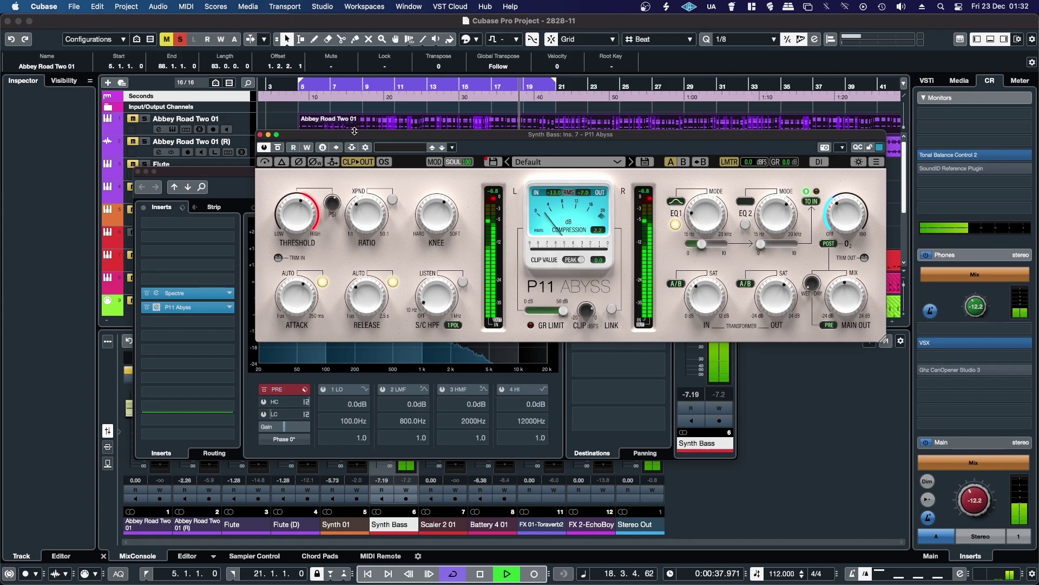
Unsolo Synth Bass to hear the full mix, keeping the P11 Abyss window clear of the solo control.
{"action": "left_click", "coordinate": [260, 135]}
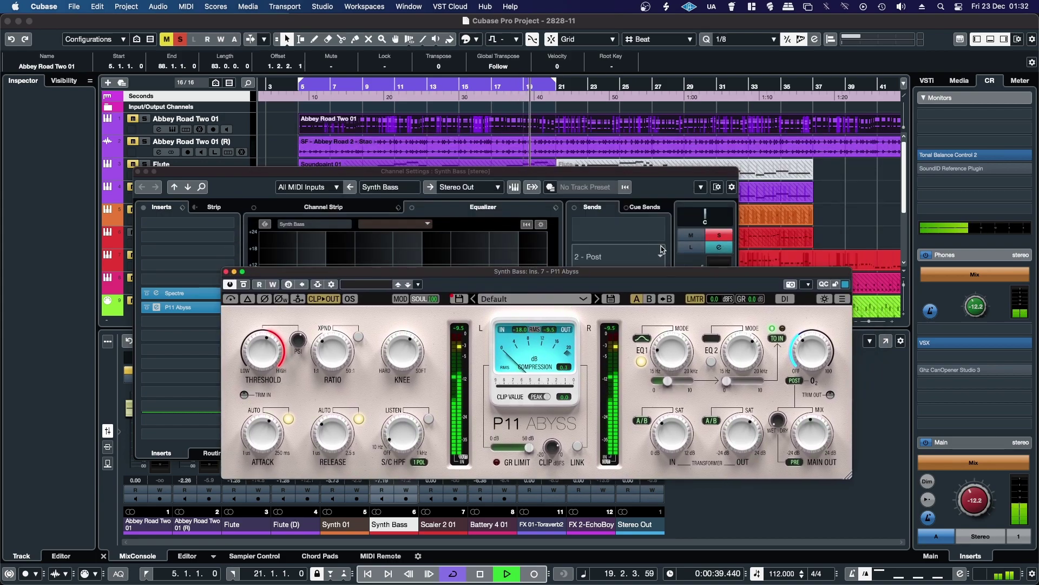
{"action": "left_click", "coordinate": [725, 250]}
{"action": "left_click", "coordinate": [761, 273]}
{"action": "left_click_drag", "start_coordinate": [753, 275], "coordinate": [763, 221]}
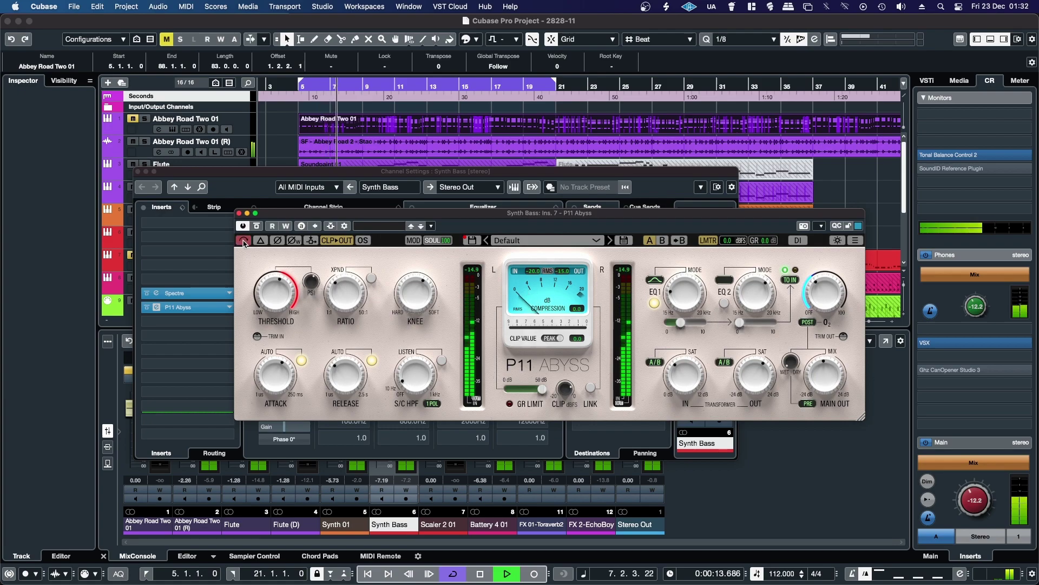
Lower the compressor's main output to -2.8 dB and its output trim to -2.4.
{"action": "left_click_drag", "start_coordinate": [820, 366], "coordinate": [816, 376]}
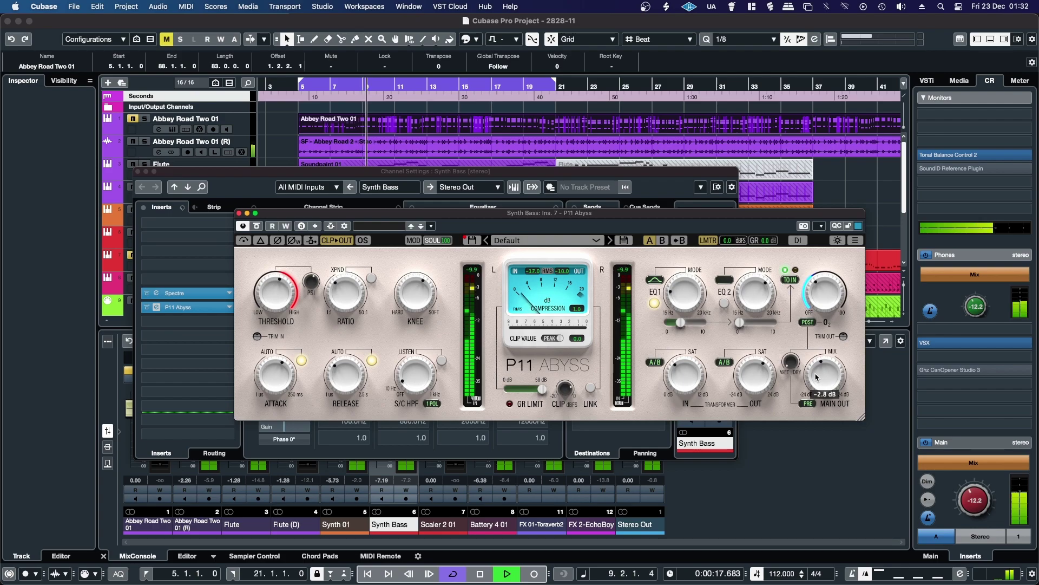
{"action": "left_click_drag", "start_coordinate": [816, 377], "coordinate": [841, 356]}
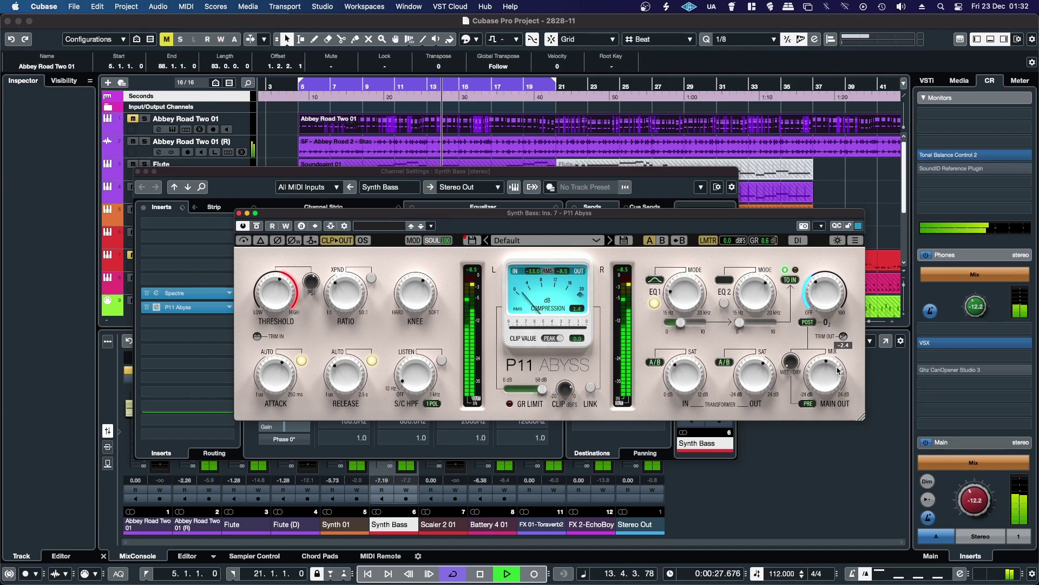
Audition the mix in VSX's Zuma Studios and Mike Dean's Studio rooms on the Phones insert, and close the plug-in.
{"action": "left_click", "coordinate": [958, 346]}
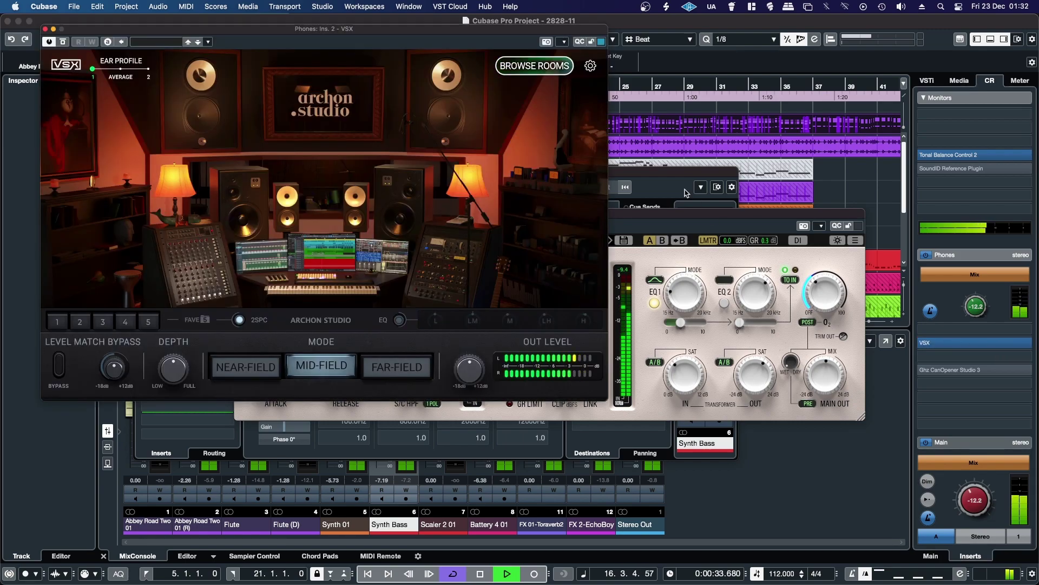
{"action": "left_click", "coordinate": [530, 66]}
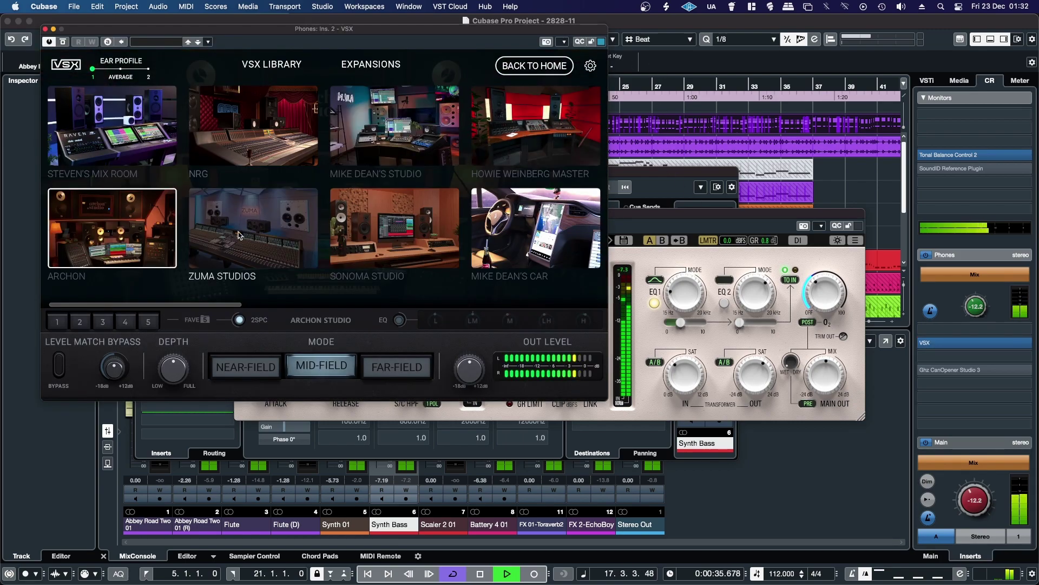
{"action": "left_click", "coordinate": [234, 247]}
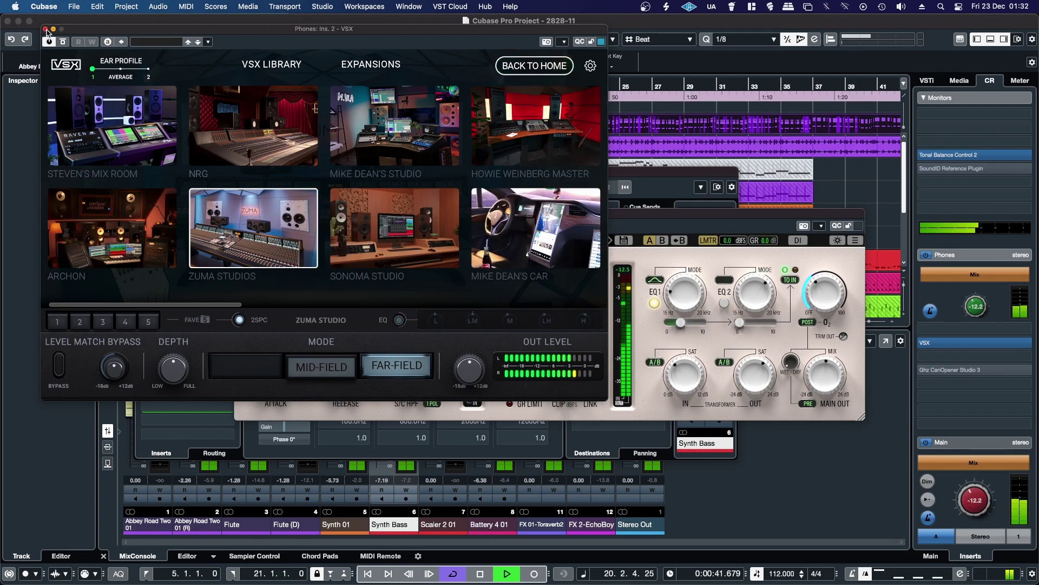
{"action": "left_click", "coordinate": [382, 149]}
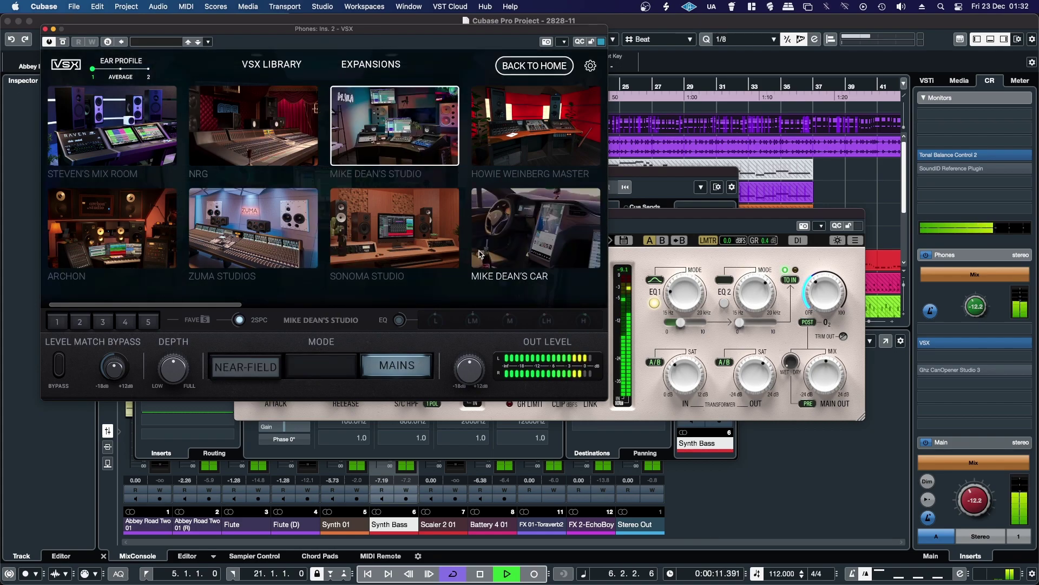
{"action": "left_click", "coordinate": [45, 28]}
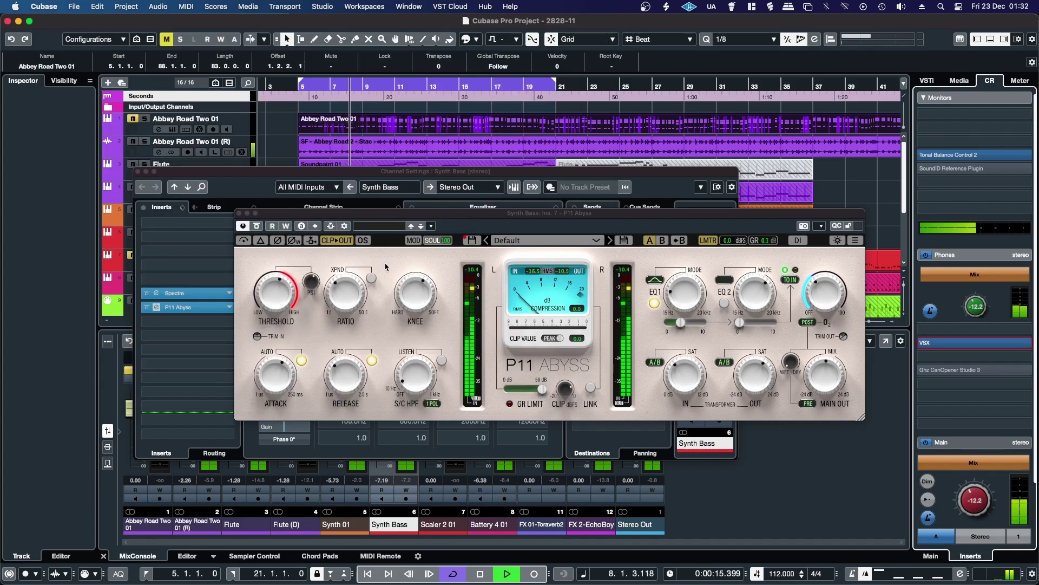
Close the P11 Abyss and open Spectre from the Synth Bass inserts, placing its window clear of the insert list.
{"action": "left_click", "coordinate": [239, 213]}
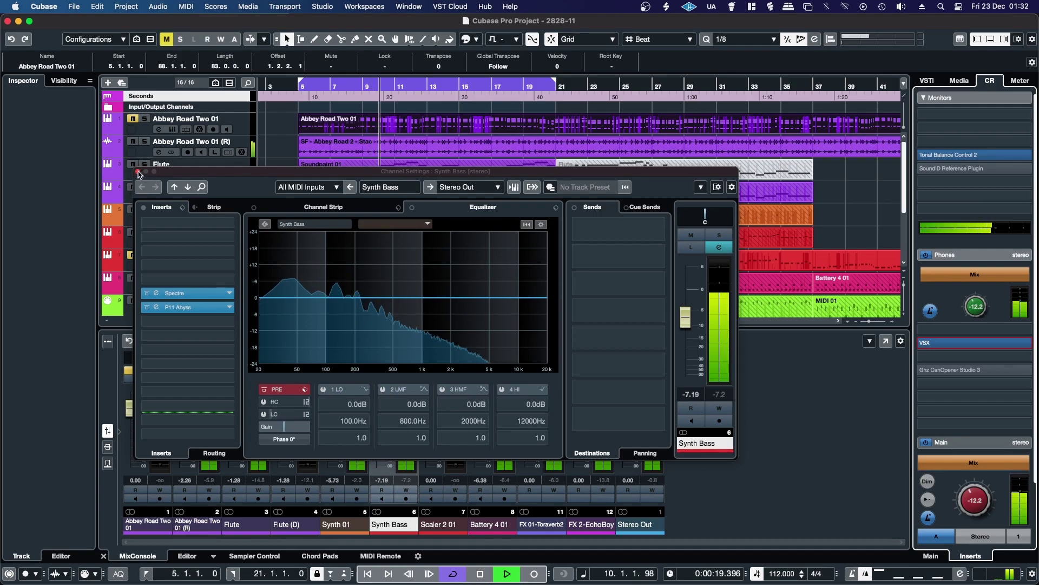
{"action": "left_click", "coordinate": [184, 295]}
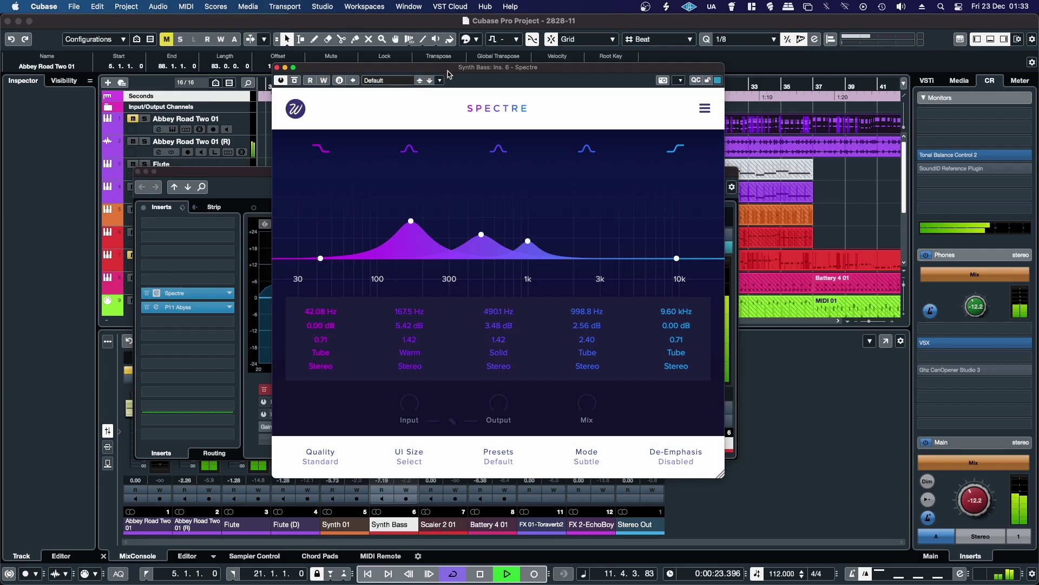
{"action": "left_click_drag", "start_coordinate": [519, 70], "coordinate": [713, 73]}
{"action": "mouse_move", "coordinate": [697, 412]}
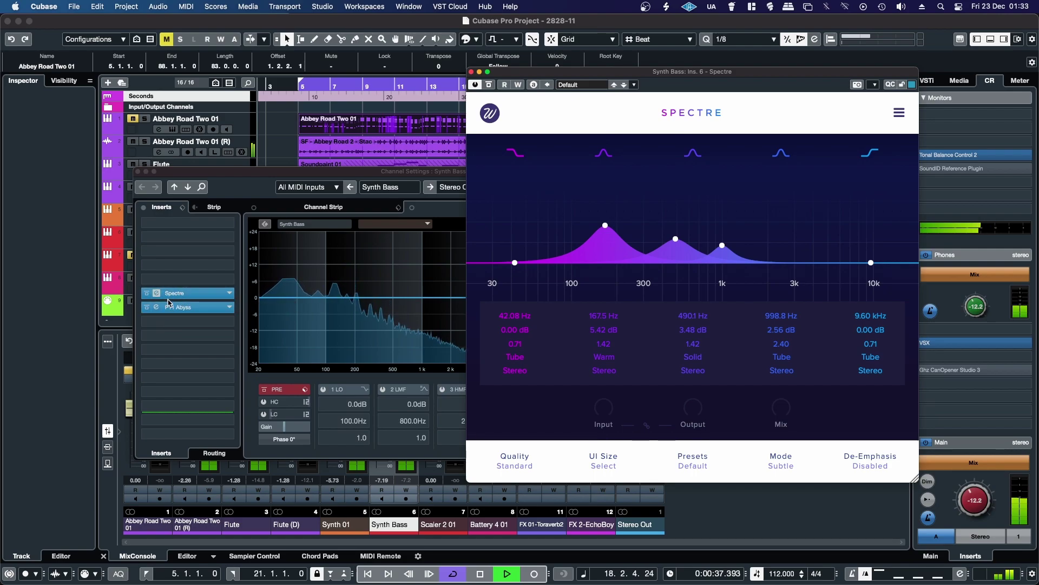
Place Spectre after the P11 Abyss in the insert chain and set its second band to 157.4 Hz and 3.84 dB.
{"action": "left_click_drag", "start_coordinate": [177, 295], "coordinate": [209, 325]}
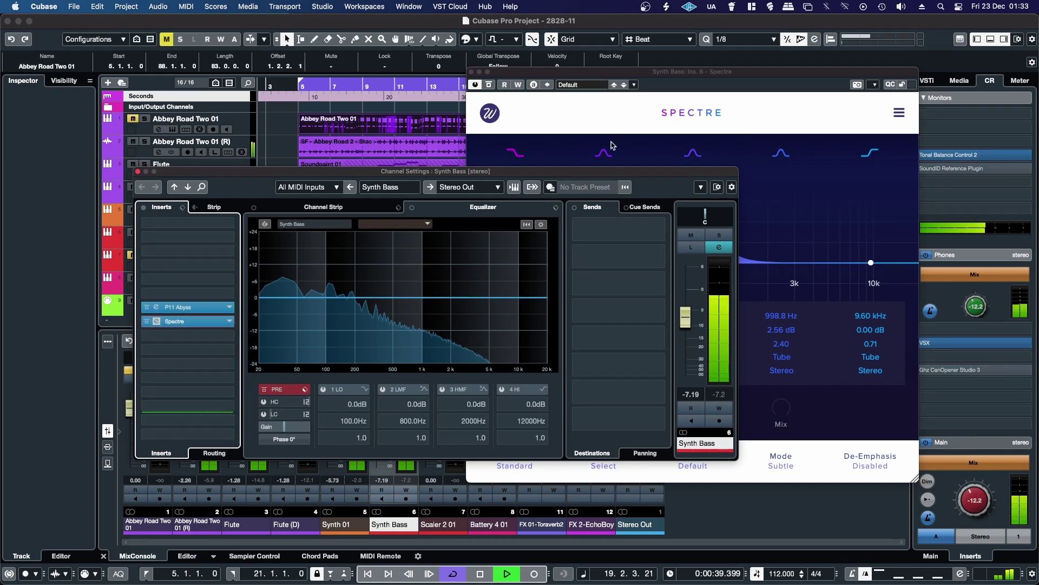
{"action": "left_click_drag", "start_coordinate": [626, 76], "coordinate": [545, 95]}
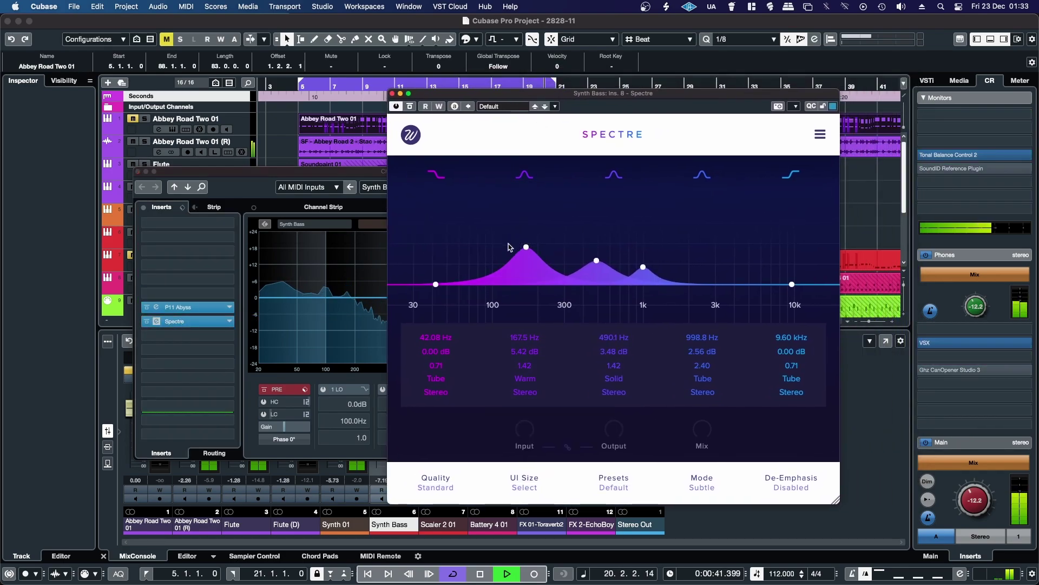
{"action": "left_click_drag", "start_coordinate": [526, 250], "coordinate": [522, 261]}
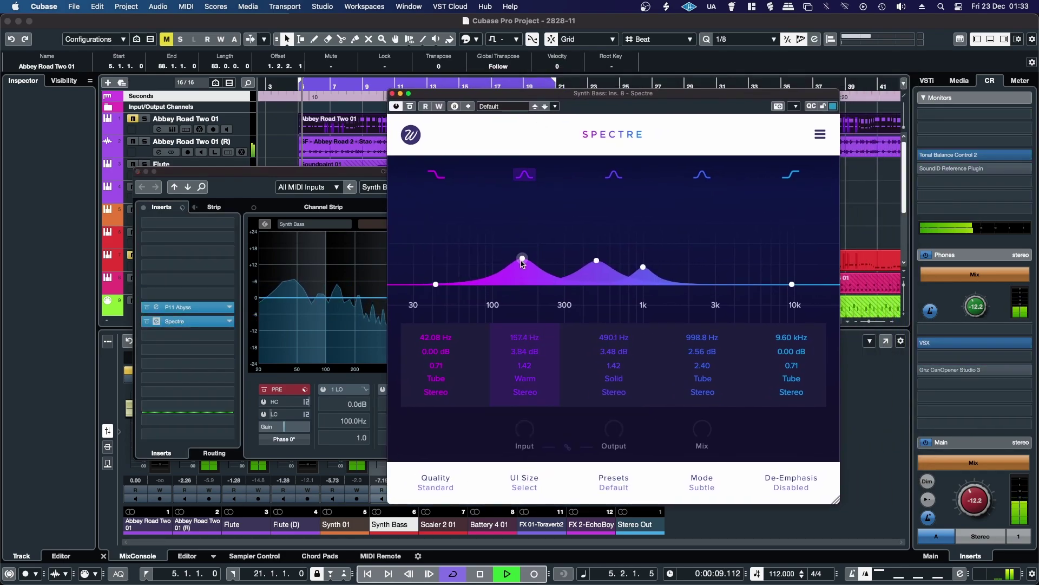
Arrange the Spectre and channel settings windows side by side and solo Synth Bass.
{"action": "left_click_drag", "start_coordinate": [745, 93], "coordinate": [945, 68]}
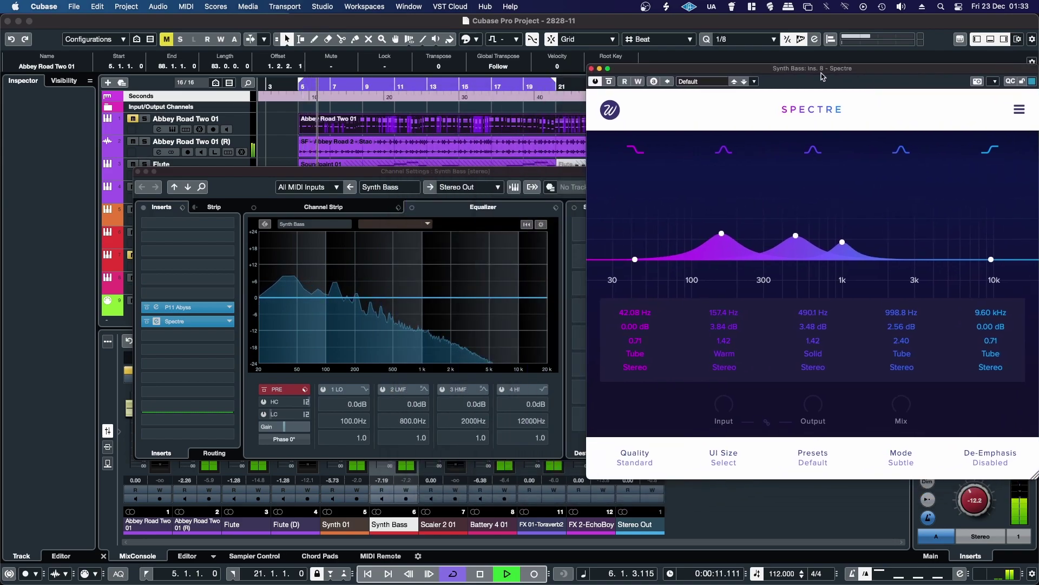
{"action": "left_click", "coordinate": [523, 173]}
{"action": "left_click_drag", "start_coordinate": [523, 175], "coordinate": [393, 143]}
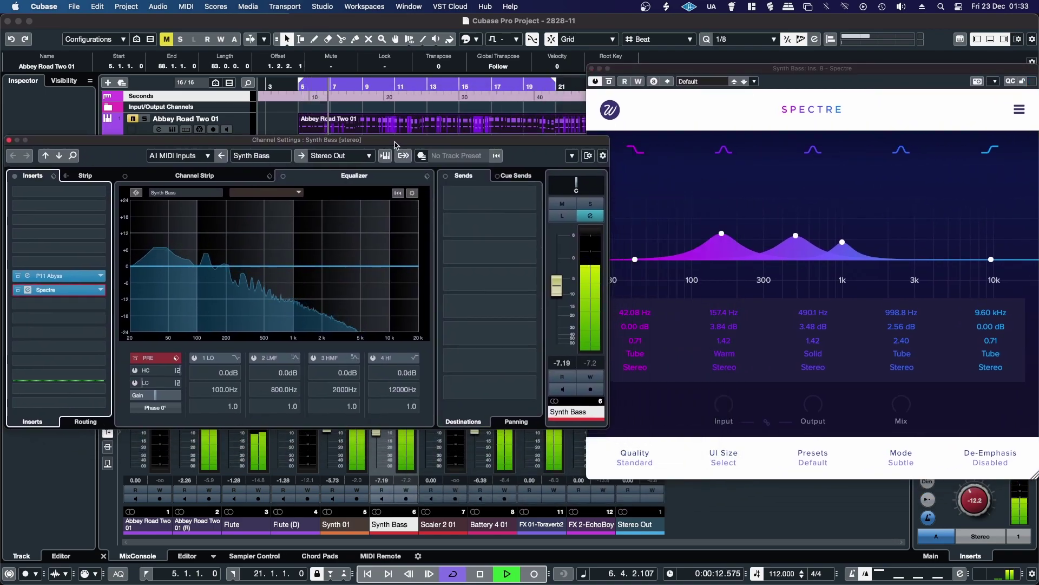
{"action": "left_click", "coordinate": [590, 203]}
Bring the Spectre window forward over the channel settings and set its second band to Solid at 122.9 Hz and 6.21 dB.
{"action": "left_click_drag", "start_coordinate": [708, 75], "coordinate": [437, 101]}
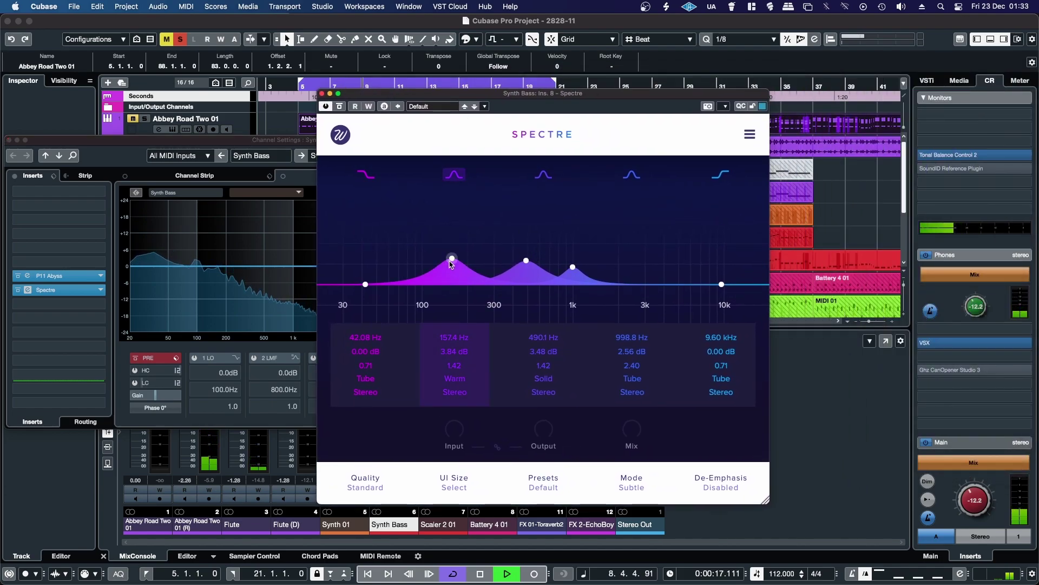
{"action": "left_click_drag", "start_coordinate": [452, 258], "coordinate": [416, 253]}
{"action": "left_click", "coordinate": [462, 380]}
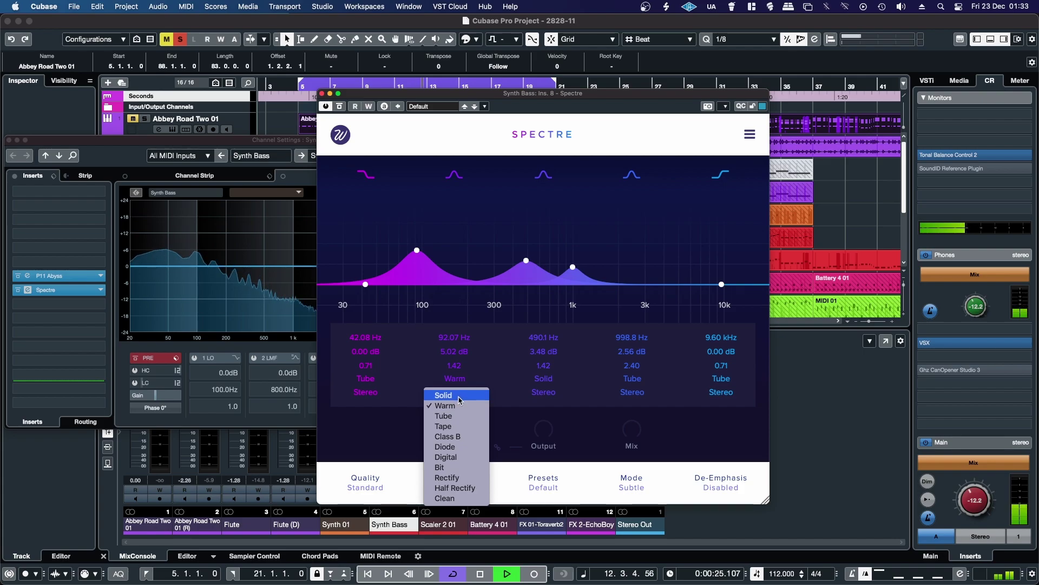
{"action": "left_click", "coordinate": [454, 395]}
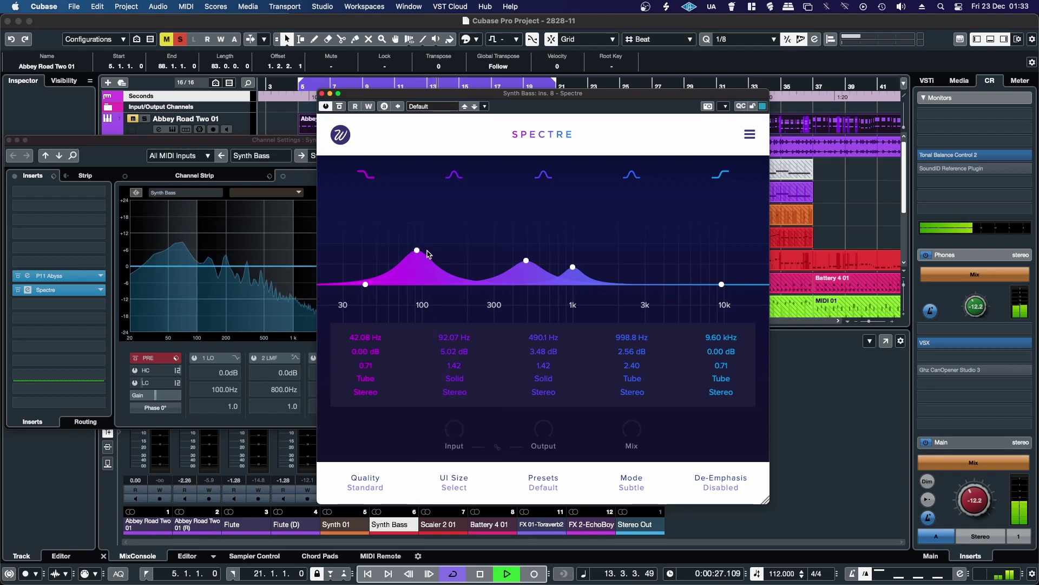
{"action": "left_click_drag", "start_coordinate": [416, 250], "coordinate": [435, 242]}
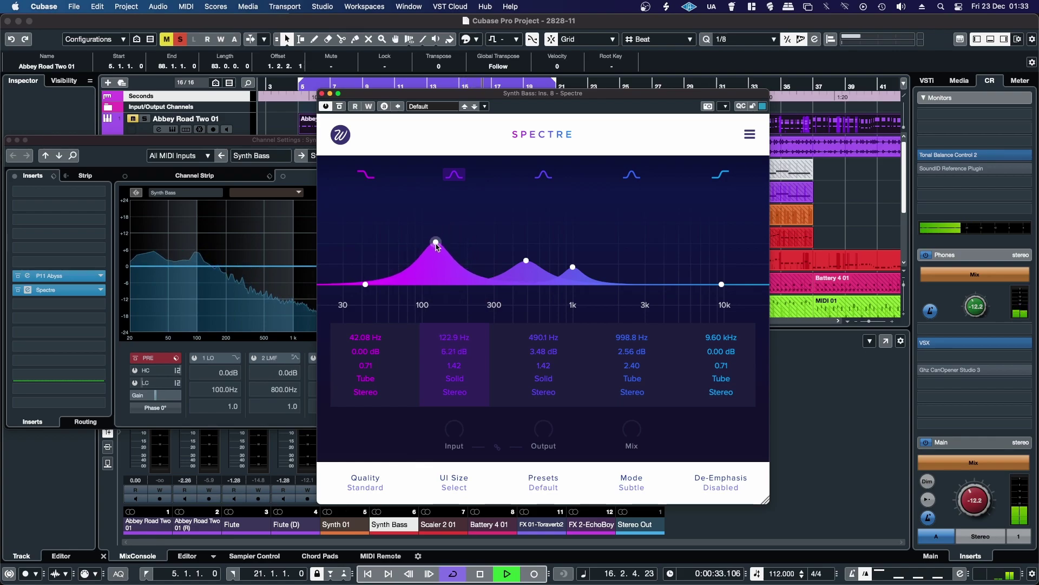
Set Spectre's third band to 339.2 Hz and 3.68 dB, and its fourth to Digital at 3.93 kHz, 1.86 dB and Q 1.53.
{"action": "left_click_drag", "start_coordinate": [525, 261], "coordinate": [499, 258]}
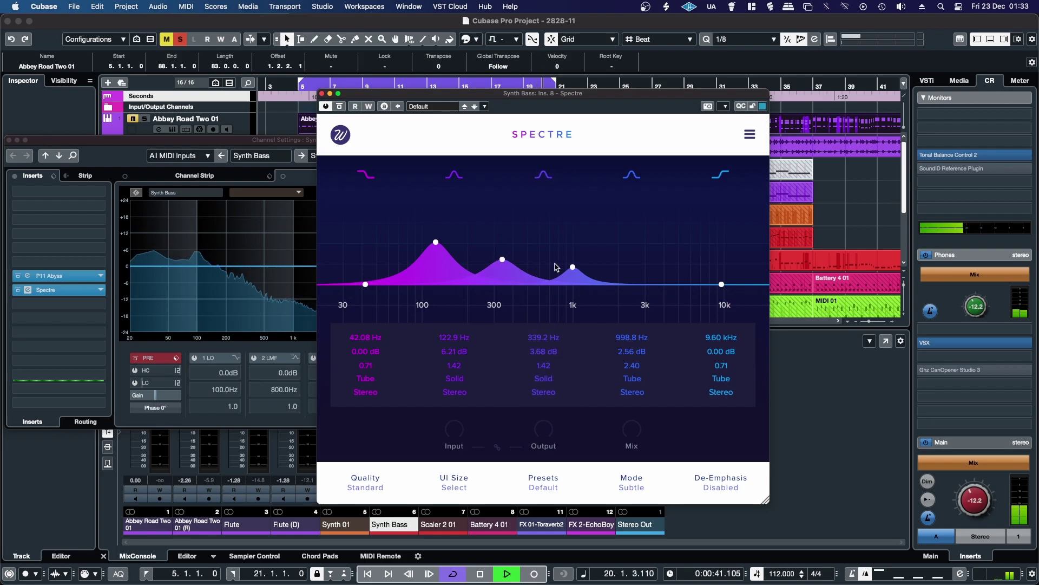
{"action": "left_click_drag", "start_coordinate": [572, 267], "coordinate": [551, 237]}
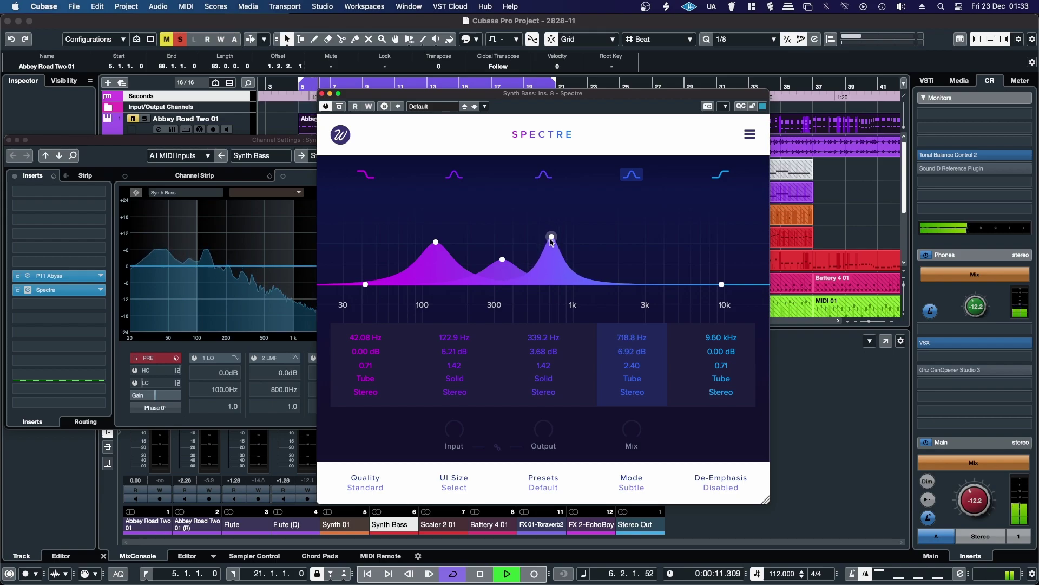
{"action": "left_click", "coordinate": [634, 380]}
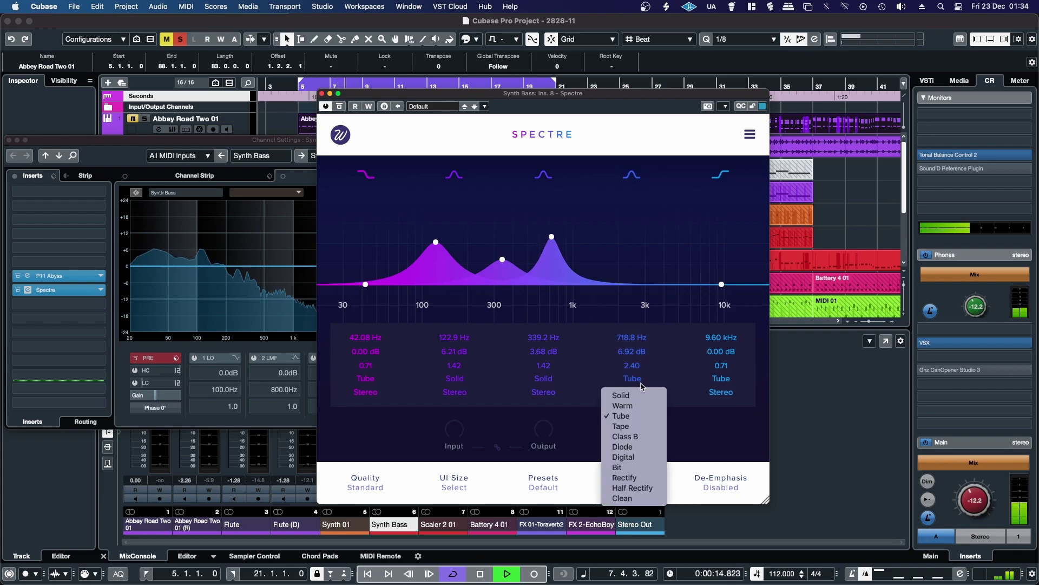
{"action": "left_click", "coordinate": [616, 457]}
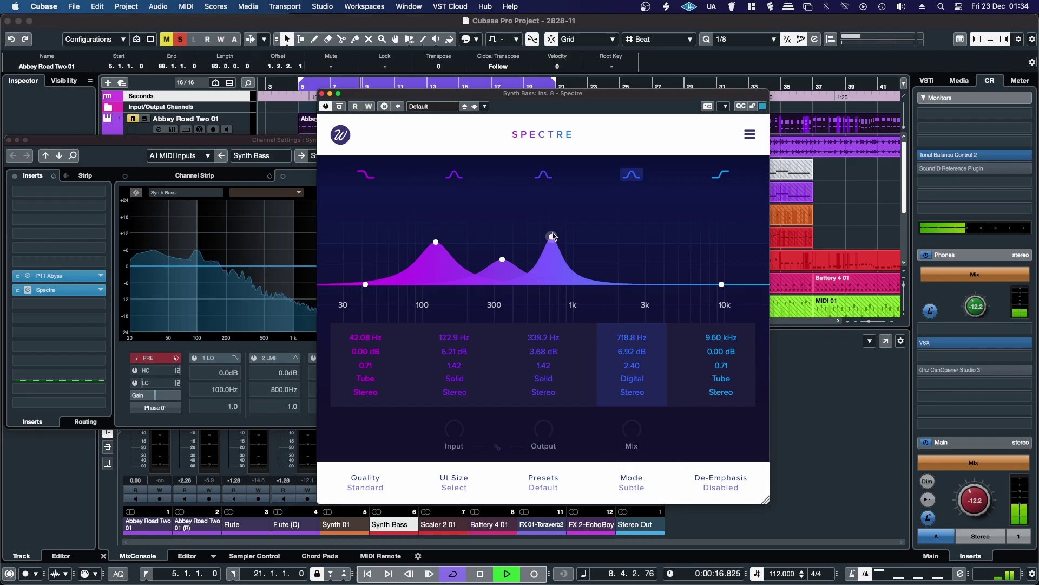
{"action": "left_click_drag", "start_coordinate": [552, 237], "coordinate": [663, 274]}
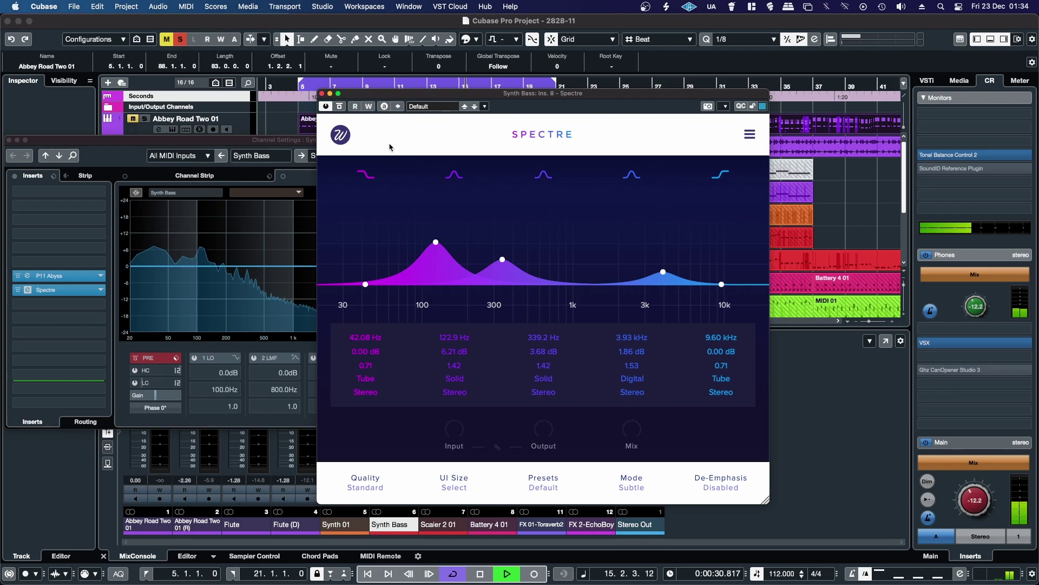
Lower Spectre's second band to 4.15 dB at 124.9 Hz, comparing the bass with the plug-in bypassed and active.
{"action": "left_click", "coordinate": [340, 107]}
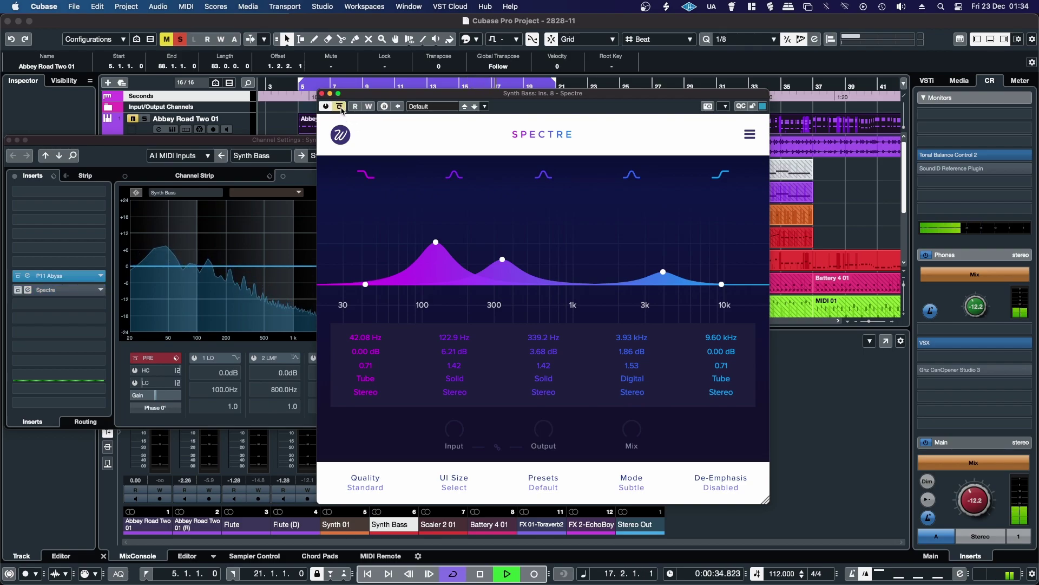
{"action": "left_click", "coordinate": [339, 107]}
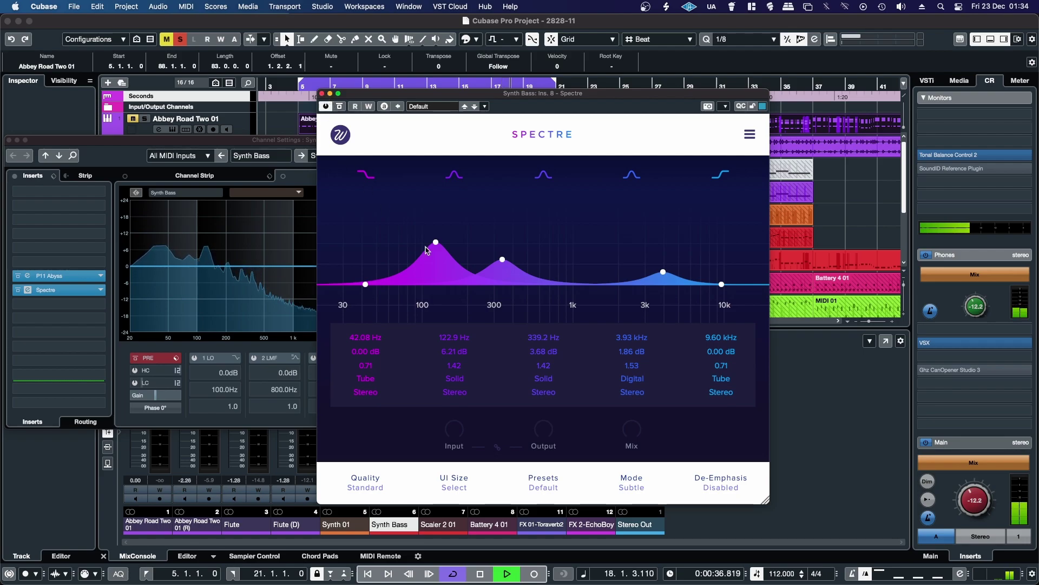
{"action": "left_click_drag", "start_coordinate": [437, 245], "coordinate": [439, 258]}
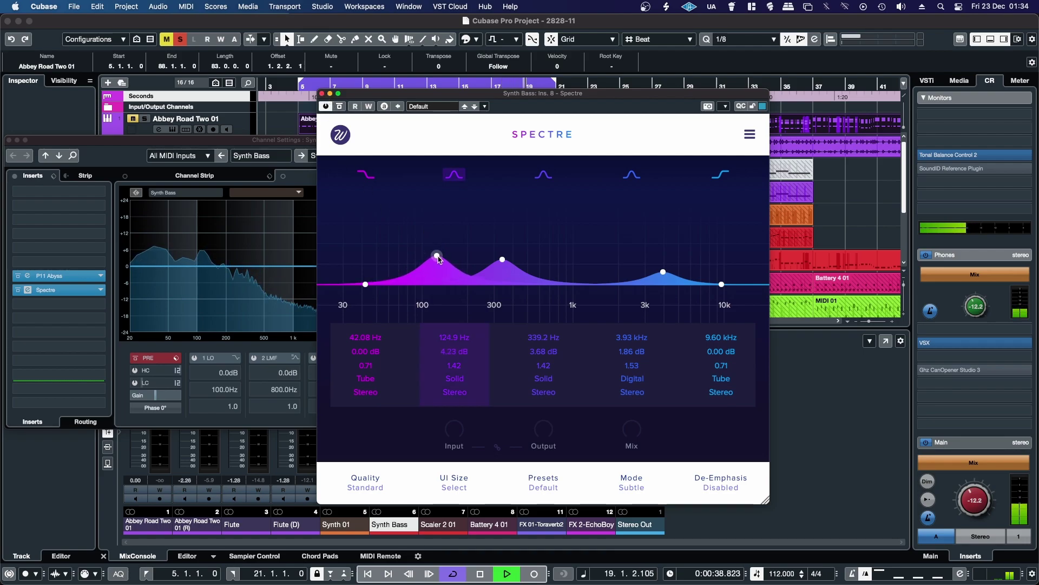
{"action": "left_click", "coordinate": [339, 108]}
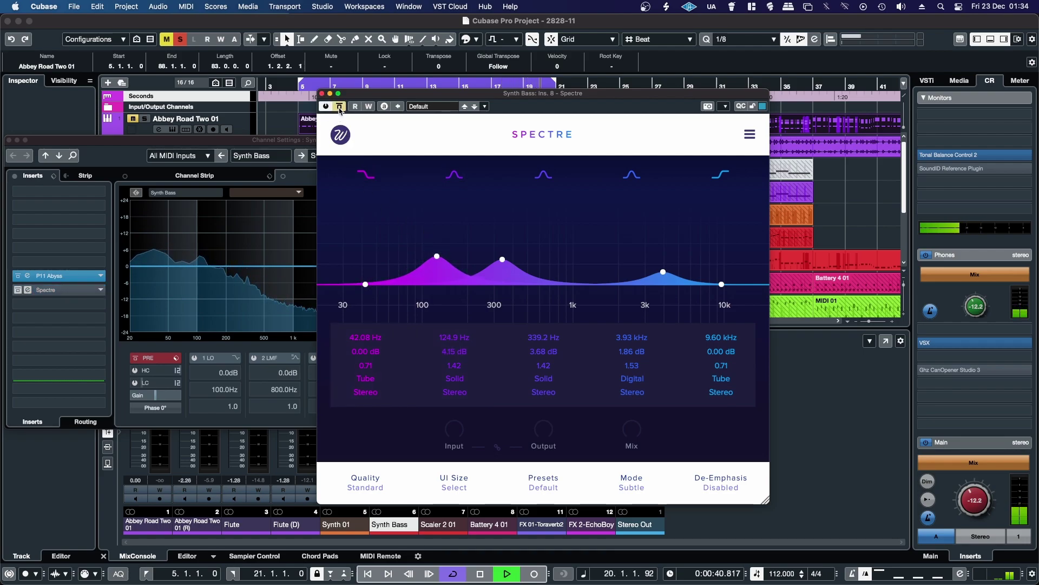
{"action": "left_click", "coordinate": [339, 108]}
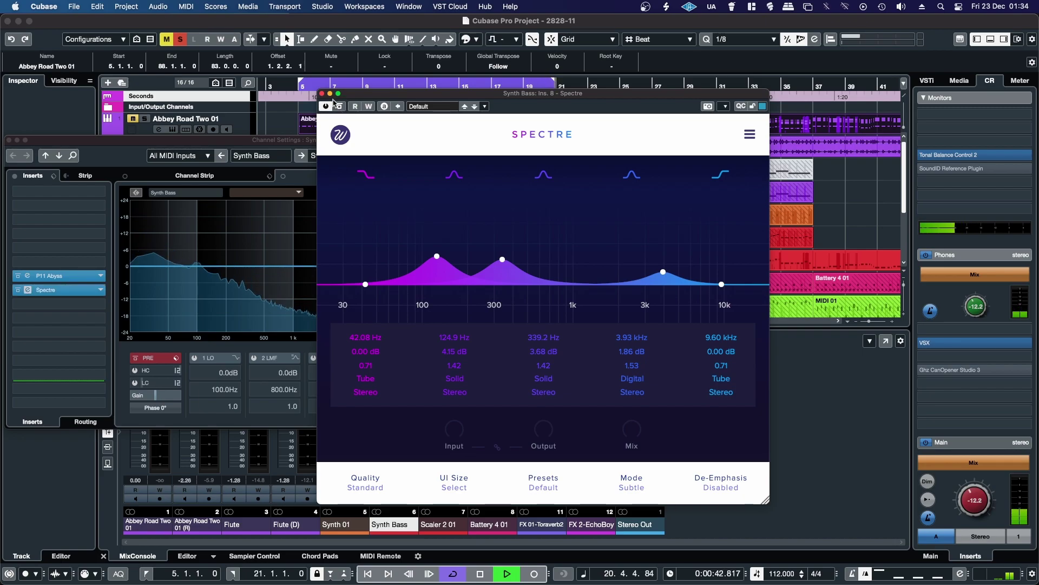
Close Spectre, unsolo Synth Bass and close its channel settings.
{"action": "left_click", "coordinate": [321, 93]}
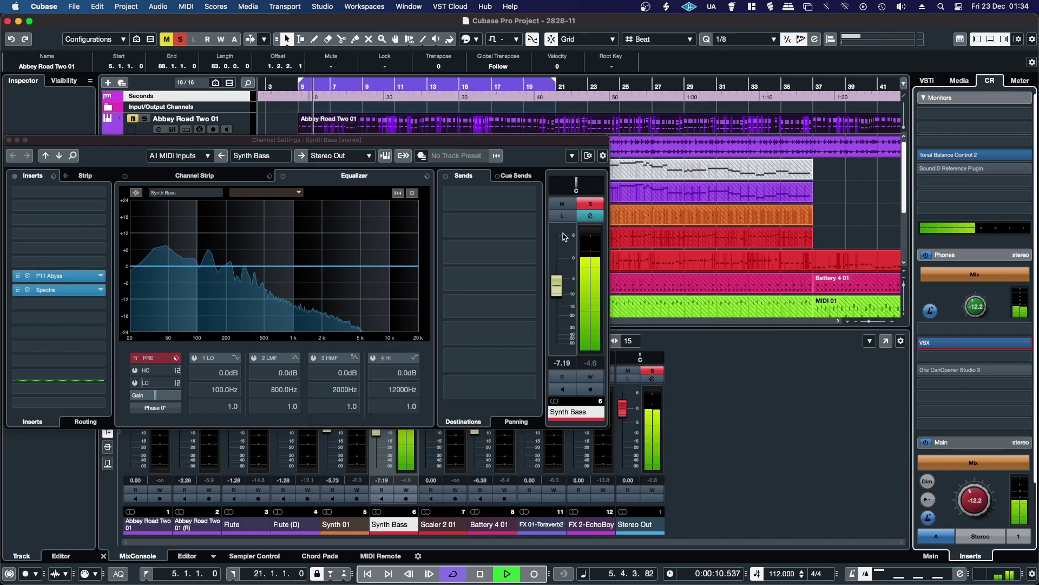
{"action": "left_click", "coordinate": [590, 204]}
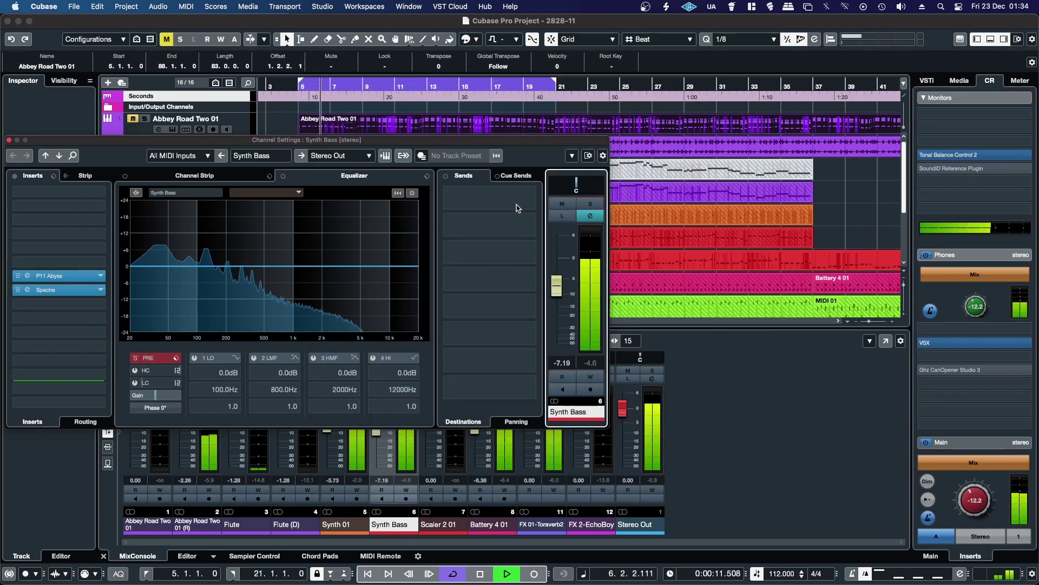
{"action": "left_click", "coordinate": [9, 140]}
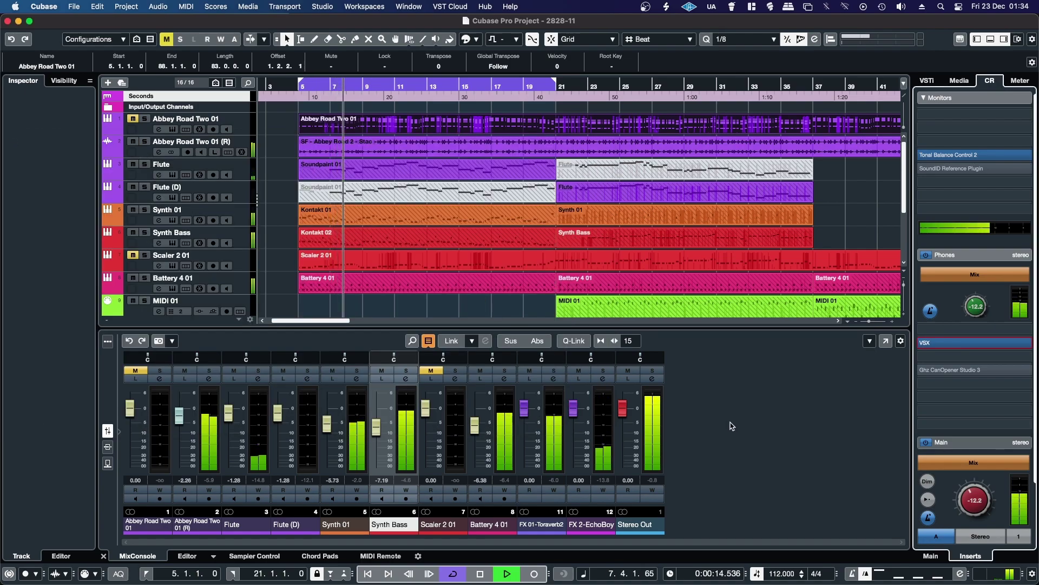
Remove the Vertigo Sound VSE-4 from the Stereo Out inserts, move the channel settings window clear and resume playback.
{"action": "left_click", "coordinate": [651, 378]}
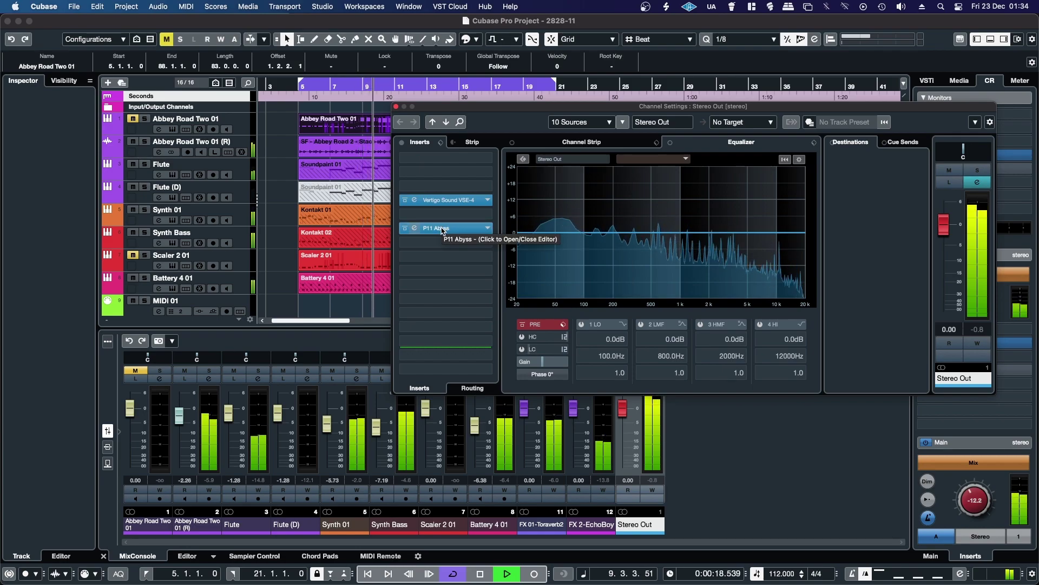
{"action": "key", "text": "super+w"}
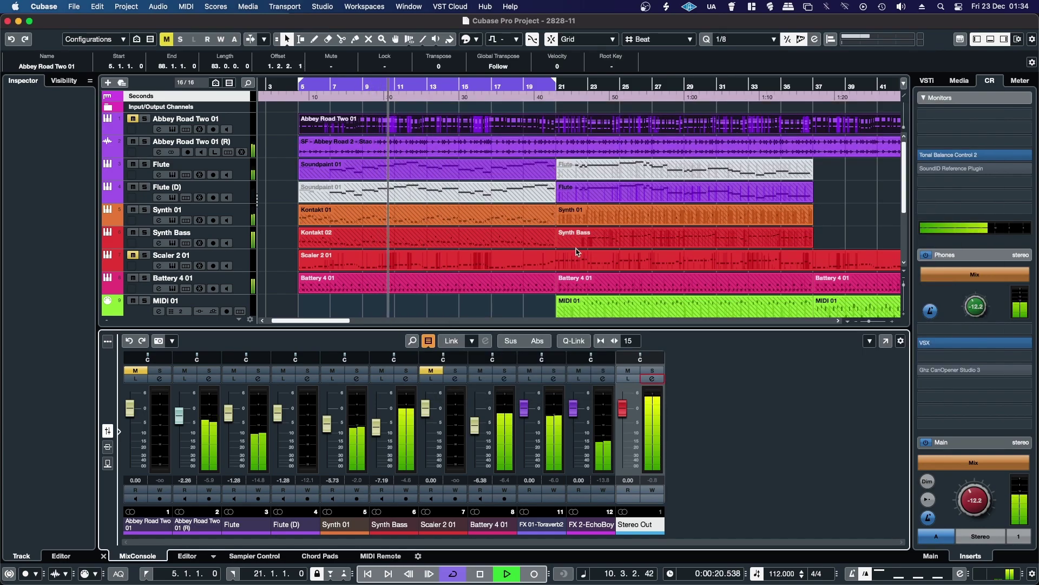
{"action": "key", "text": "space"}
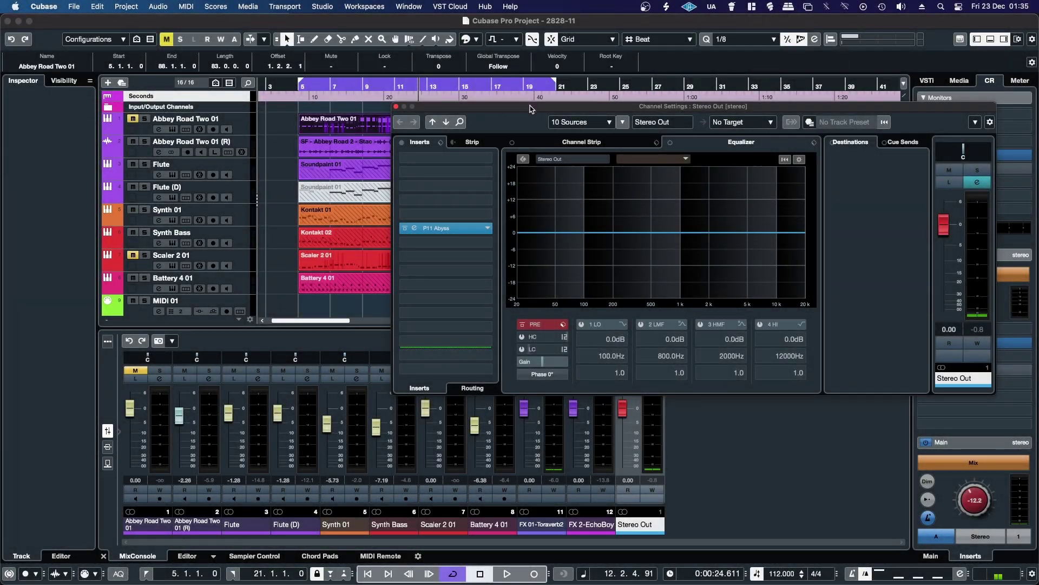
{"action": "left_click_drag", "start_coordinate": [531, 105], "coordinate": [417, 106]}
{"action": "key", "text": "space"}
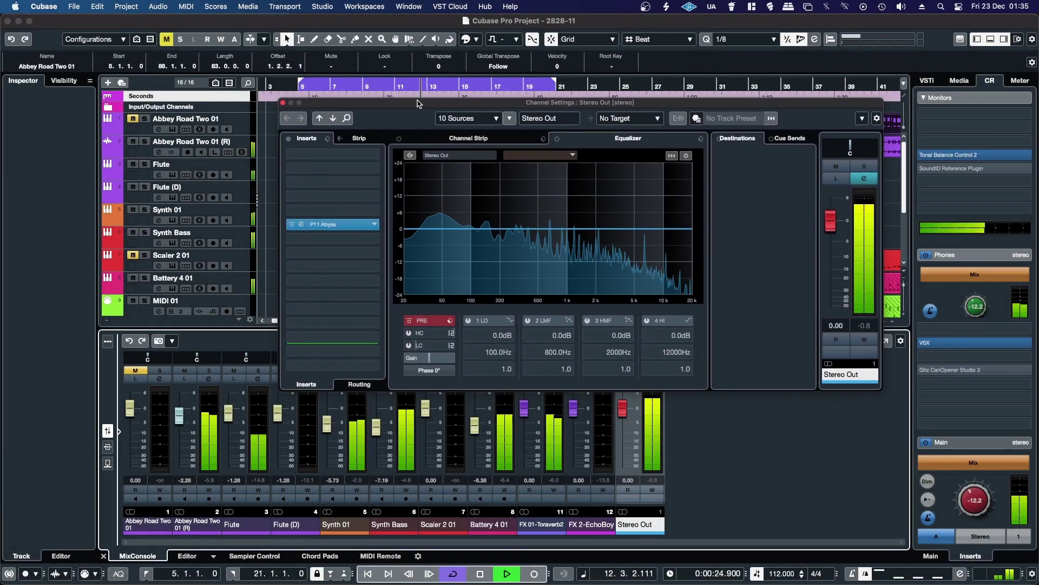
Open the P11 Abyss on Stereo Out and audition the Mixbus - Silky Focused Highs bM preset on the mix.
{"action": "left_click", "coordinate": [448, 231]}
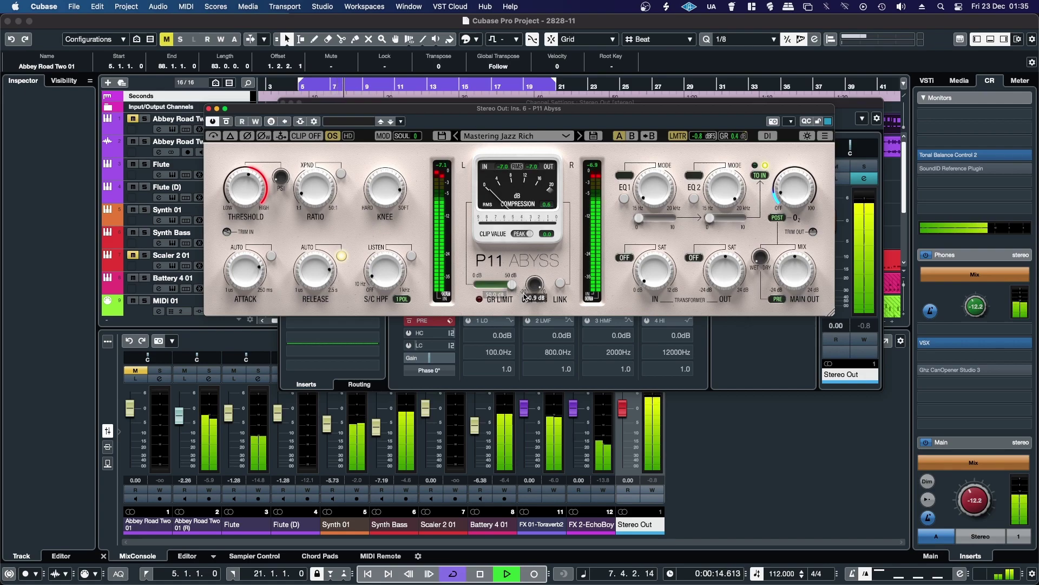
{"action": "left_click", "coordinate": [513, 136]}
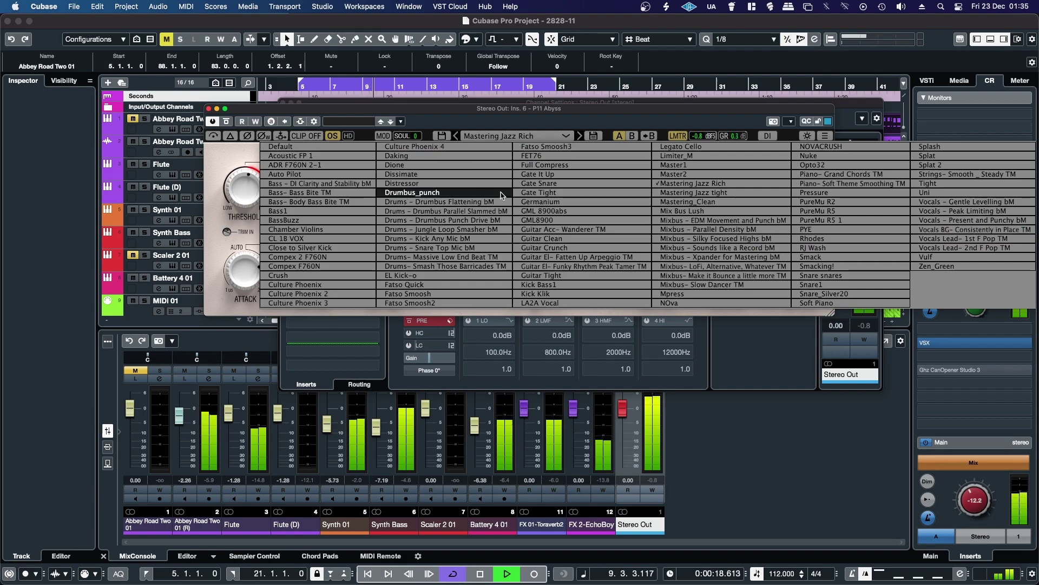
{"action": "left_click", "coordinate": [715, 239]}
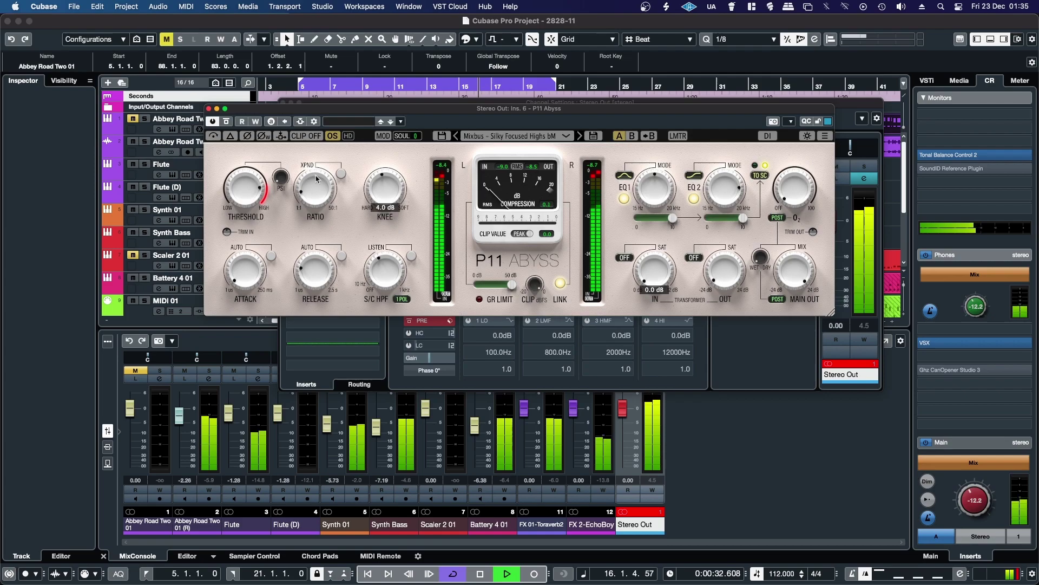
{"action": "left_click", "coordinate": [214, 136]}
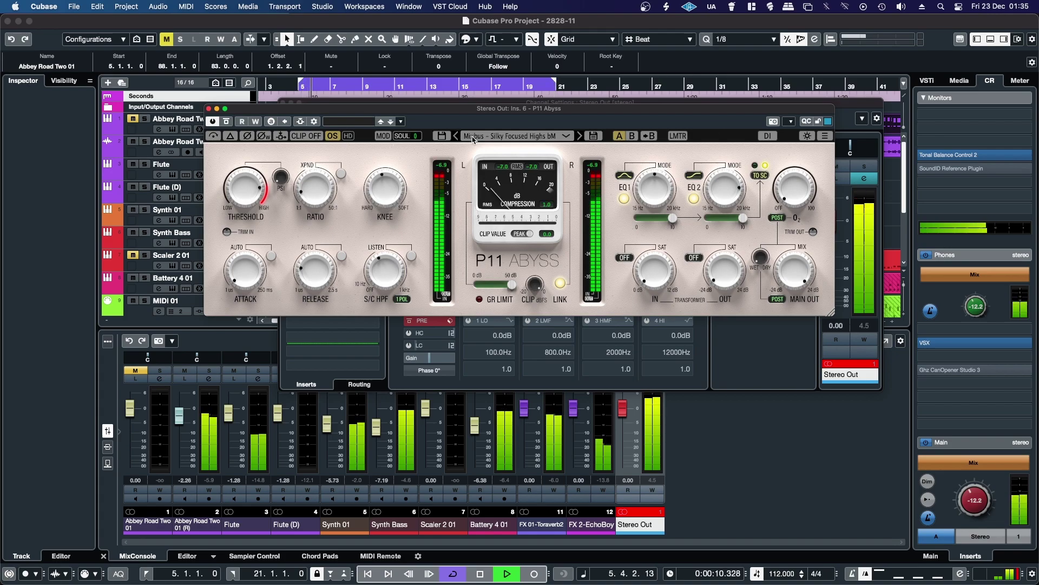
Audition the Mixbus- LoFi, Alternative, Whatever TM preset on the Stereo Out P11 Abyss.
{"action": "left_click", "coordinate": [503, 137]}
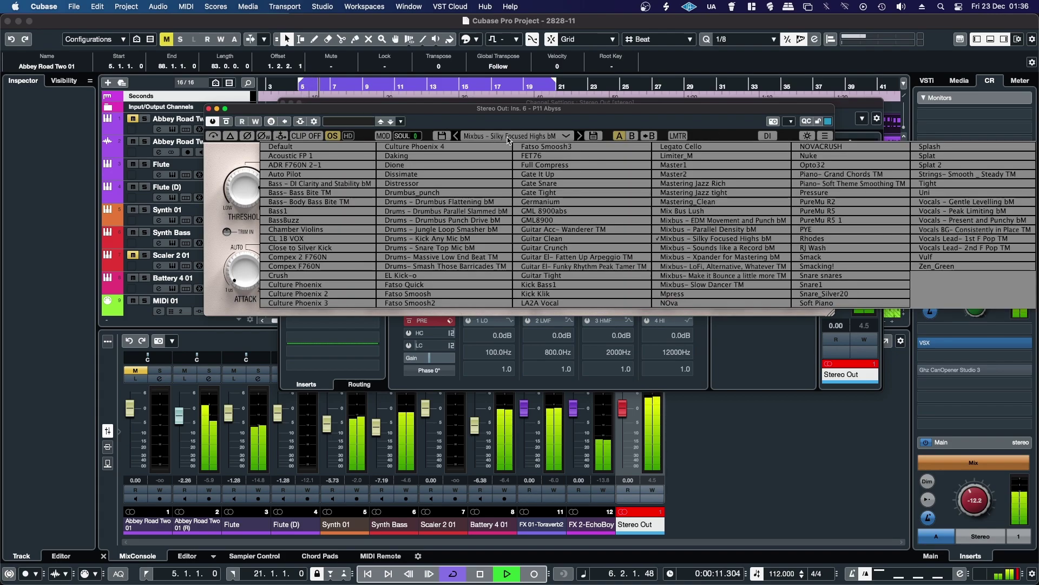
{"action": "left_click", "coordinate": [697, 270]}
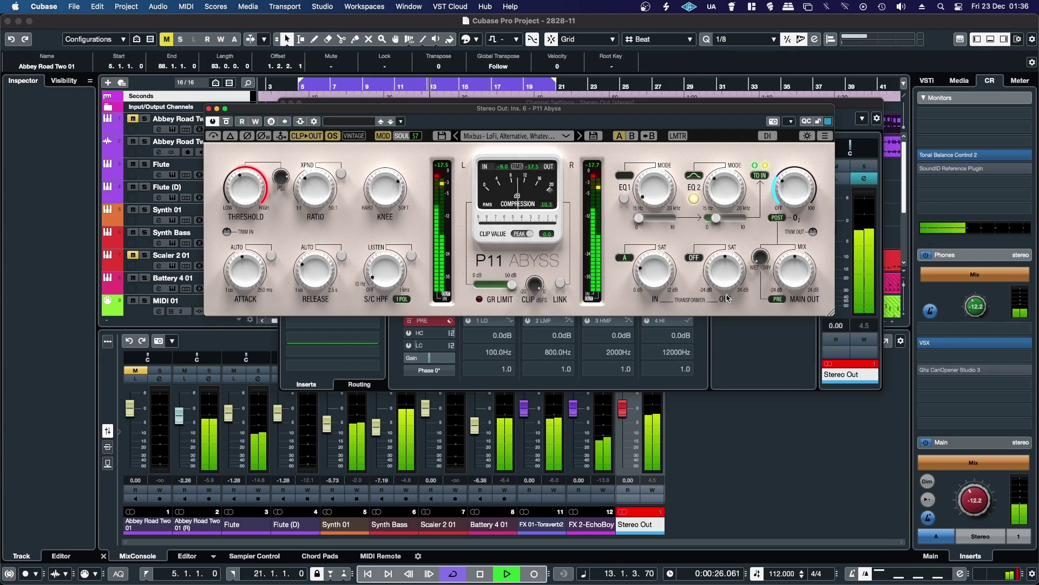
{"action": "mouse_move", "coordinate": [243, 199]}
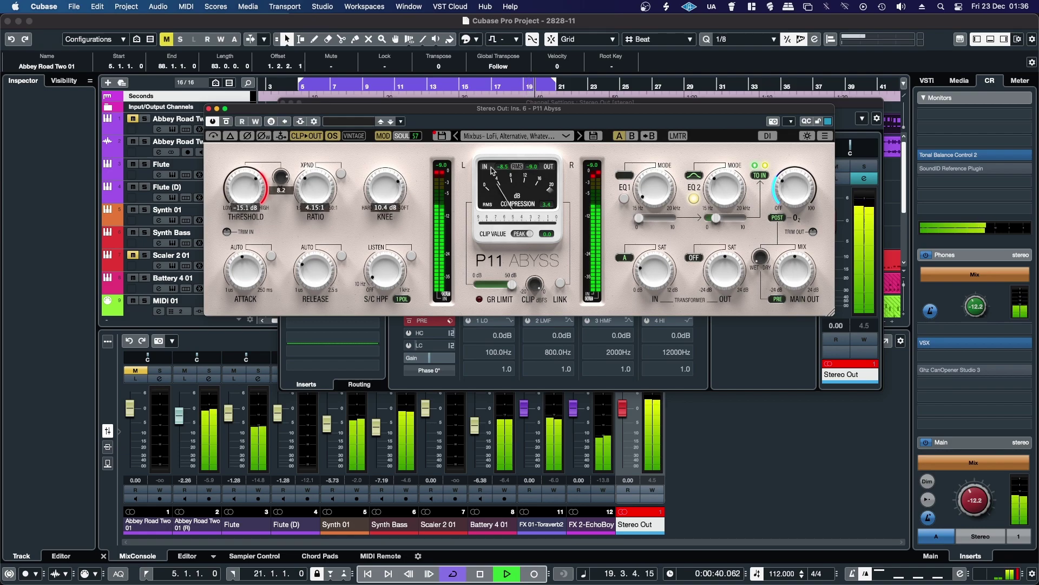
Load the Mastering_Clean preset in the P11 Abyss and reset the Stereo Out clip indicator.
{"action": "left_click", "coordinate": [515, 136]}
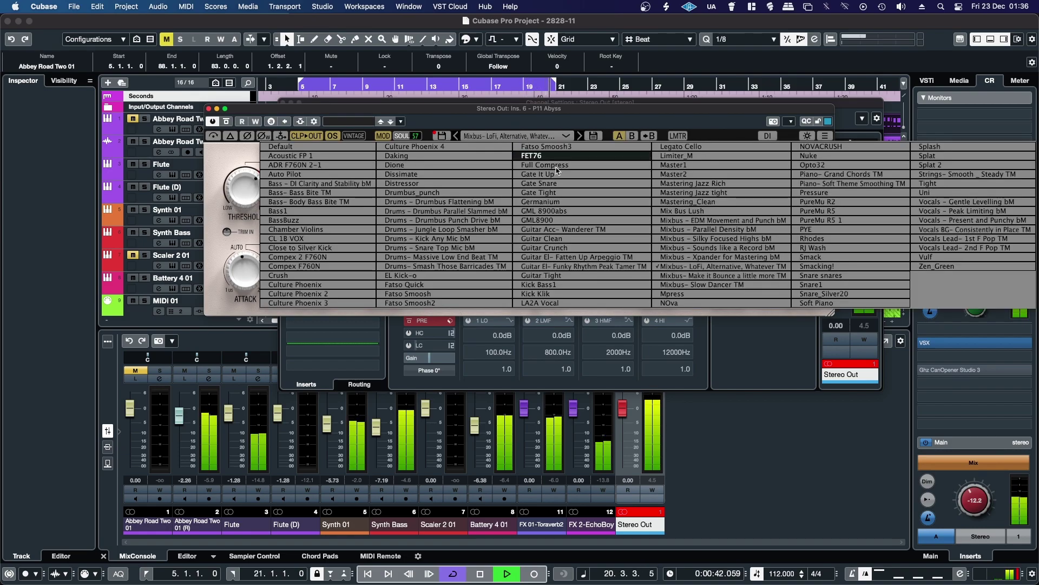
{"action": "left_click", "coordinate": [708, 202]}
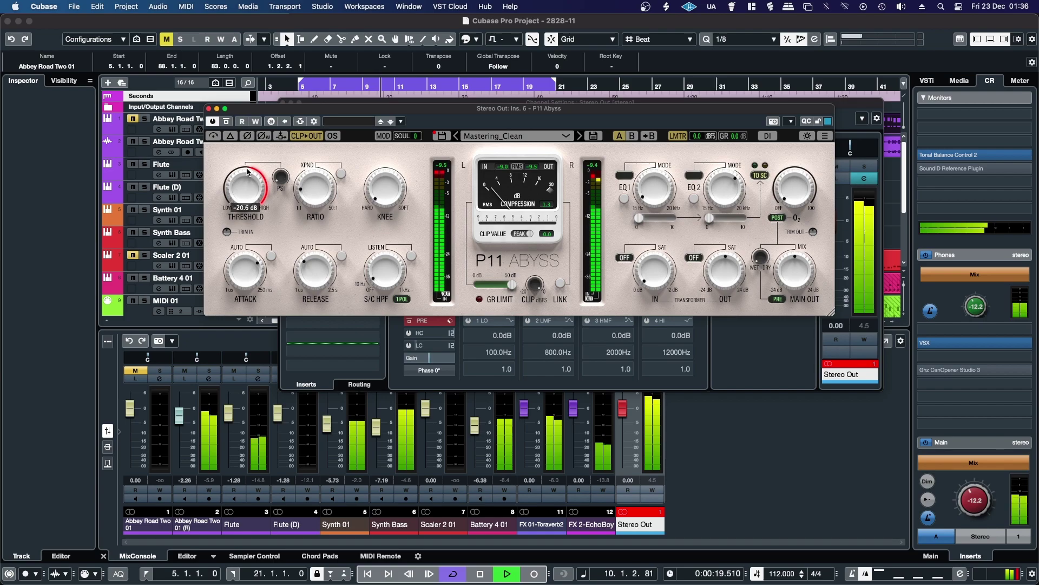
{"action": "left_click", "coordinate": [832, 367]}
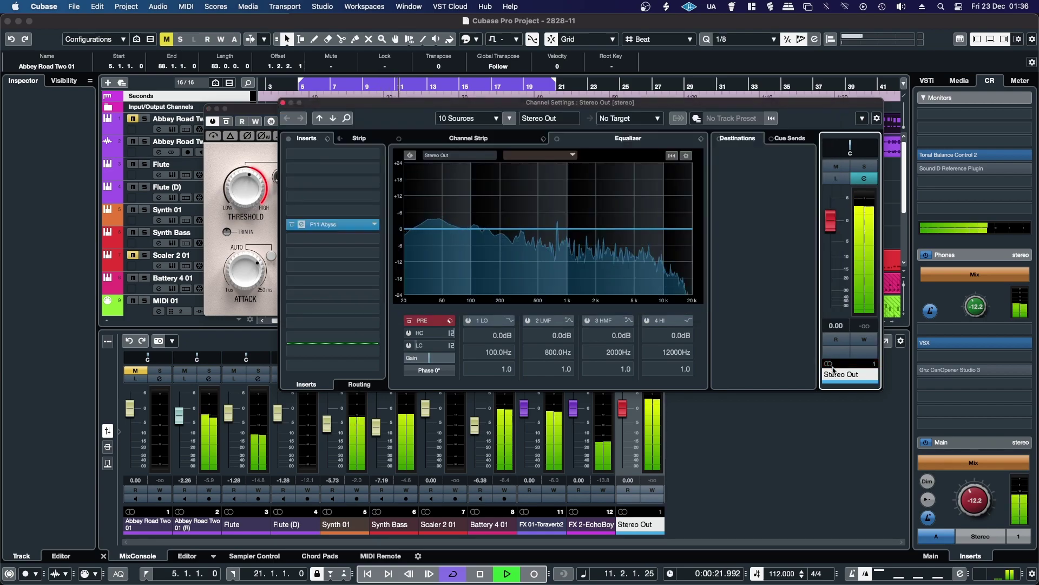
Set the P11 Abyss main output to 0.9 dB, resetting the Stereo Out clip indicator to recheck the peak level.
{"action": "left_click", "coordinate": [266, 115]}
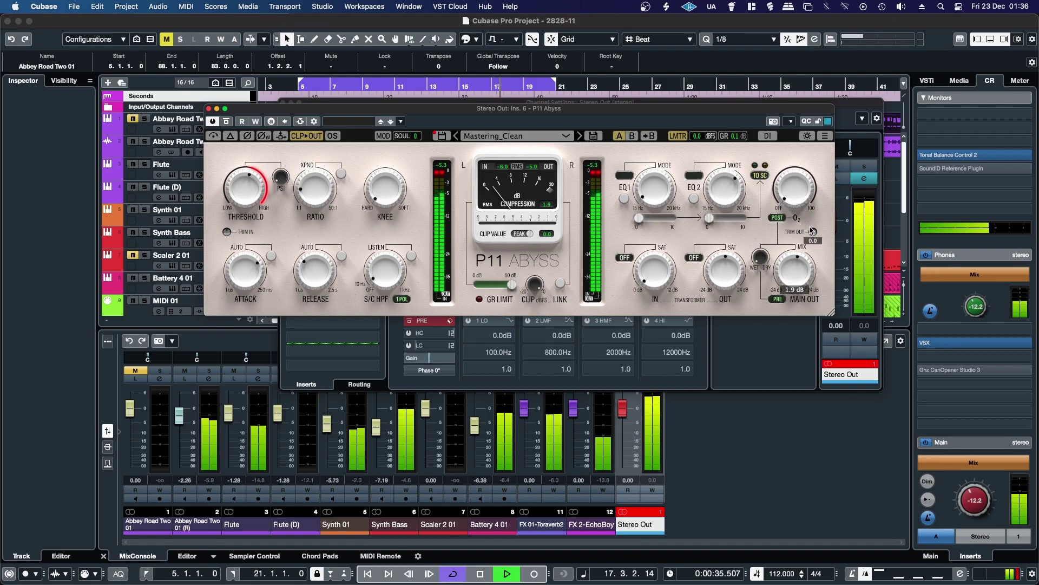
{"action": "left_click", "coordinate": [834, 364]}
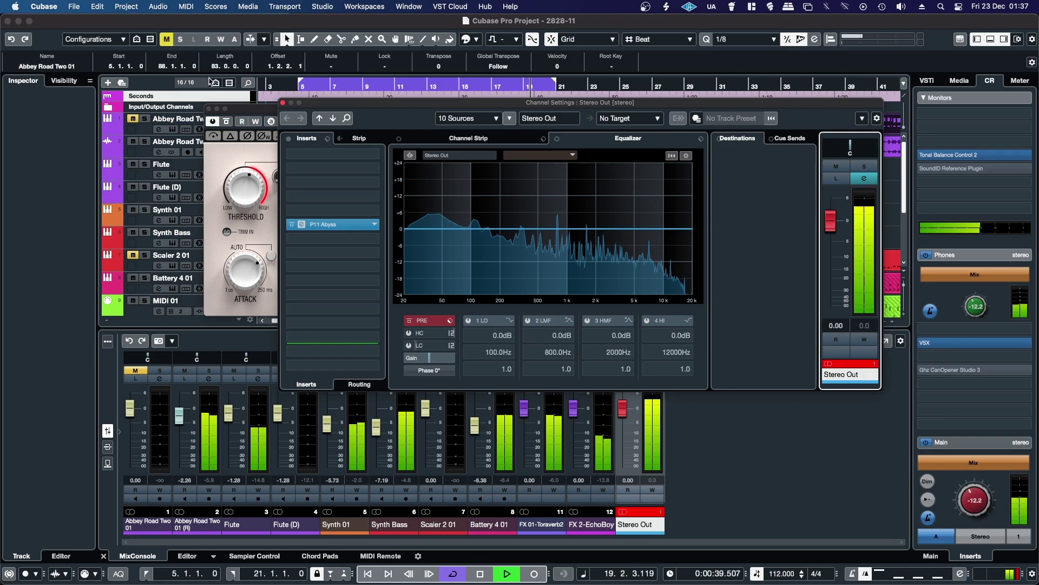
{"action": "left_click", "coordinate": [254, 111]}
{"action": "mouse_move", "coordinate": [797, 265]}
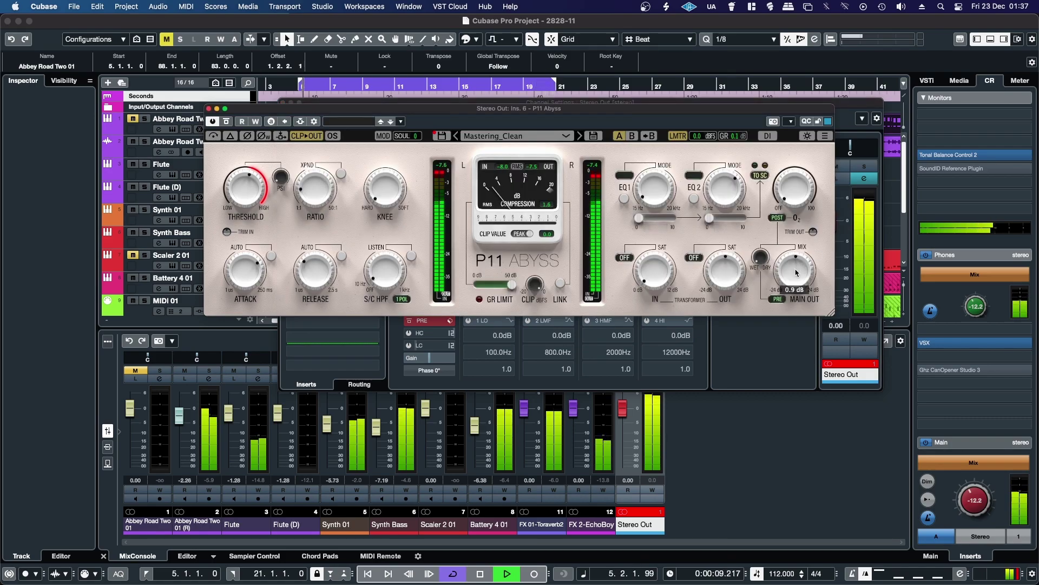
{"action": "left_click", "coordinate": [832, 366]}
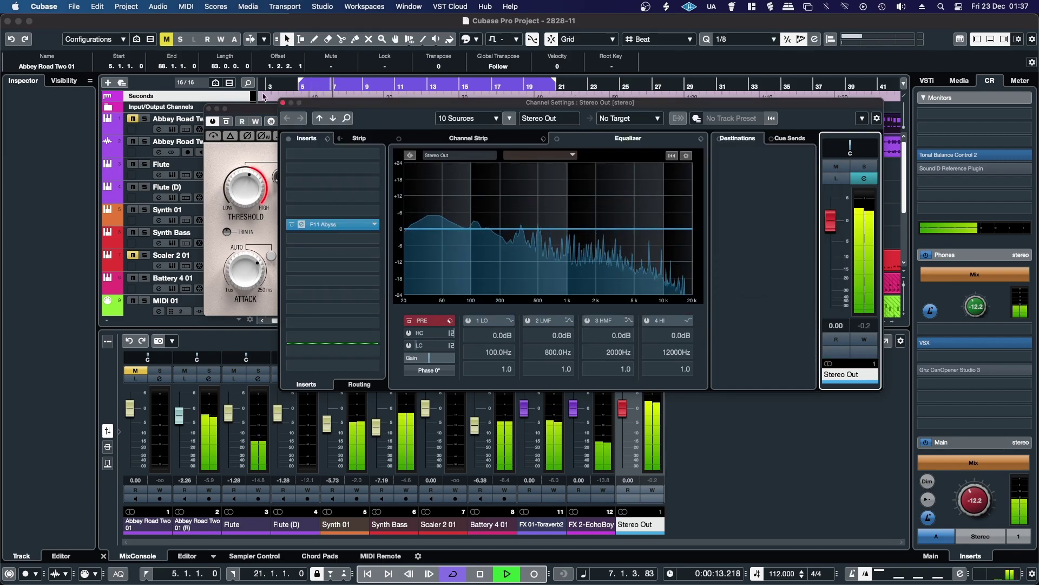
Close the Stereo Out channel settings and extend the cycle range to bar 37, moving the P11 Abyss window off the timeline.
{"action": "left_click", "coordinate": [298, 102]}
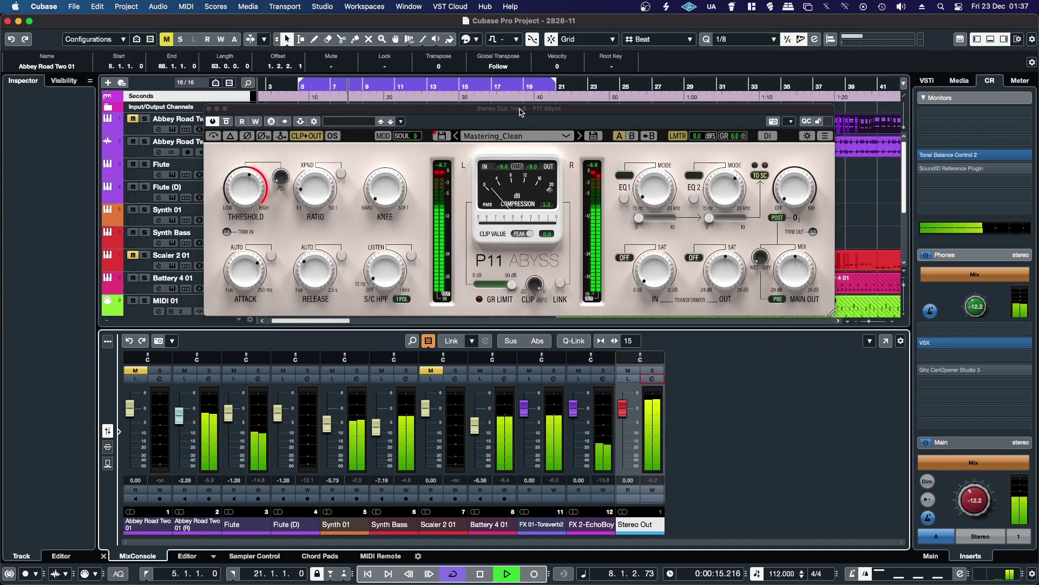
{"action": "left_click_drag", "start_coordinate": [520, 112], "coordinate": [520, 301]}
{"action": "left_click_drag", "start_coordinate": [557, 81], "coordinate": [813, 82]}
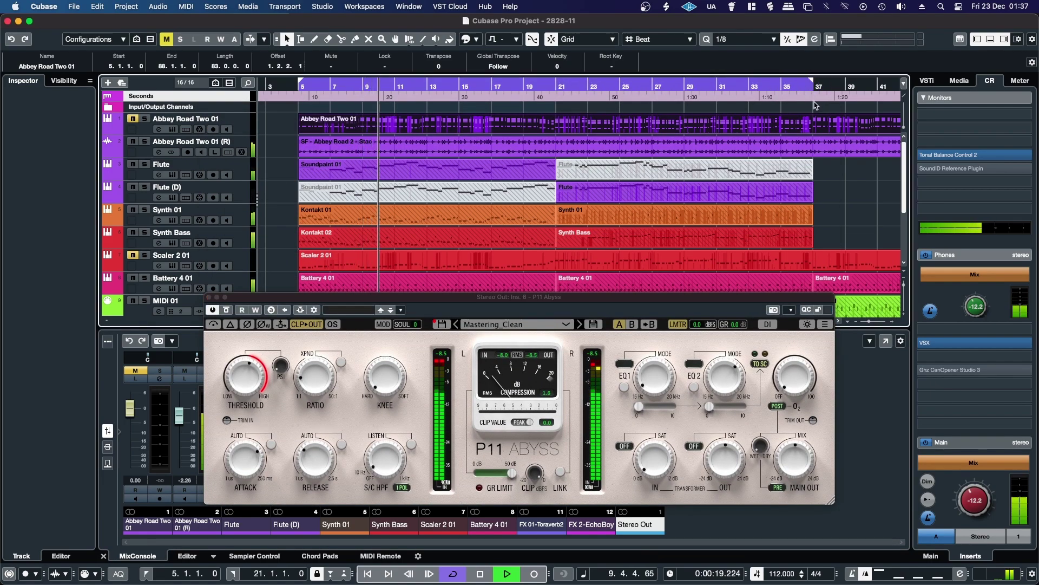
Audition the Master1 preset in the Stereo Out P11 Abyss and compare it with the bypassed sound.
{"action": "left_click", "coordinate": [499, 325]}
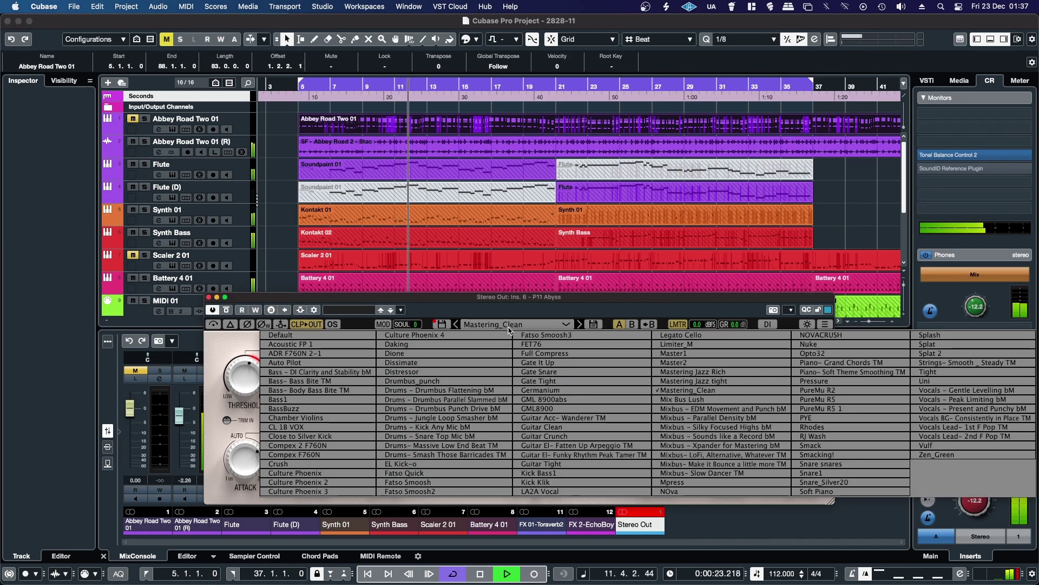
{"action": "left_click", "coordinate": [676, 353]}
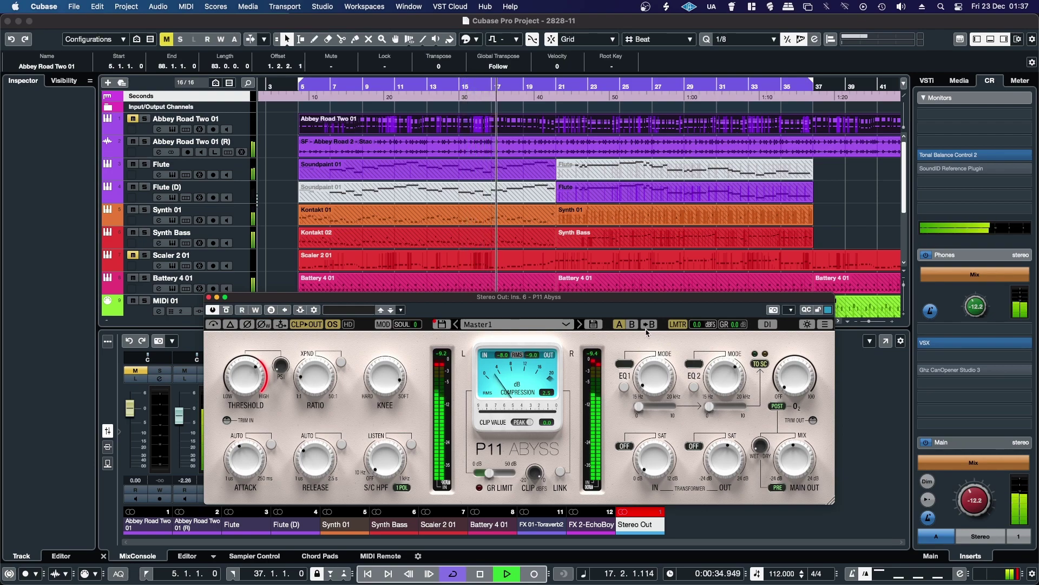
{"action": "left_click", "coordinate": [212, 324]}
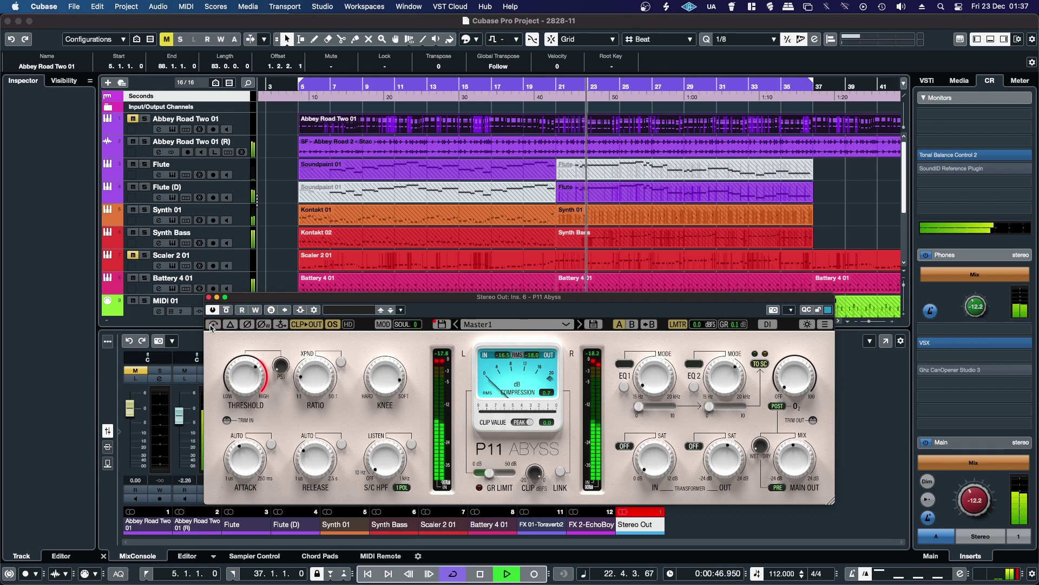
Raise the P11 Abyss threshold to -11.1 dB and compare the mix with and without the processing.
{"action": "mouse_move", "coordinate": [229, 379]}
{"action": "left_click_drag", "start_coordinate": [227, 369], "coordinate": [227, 363]}
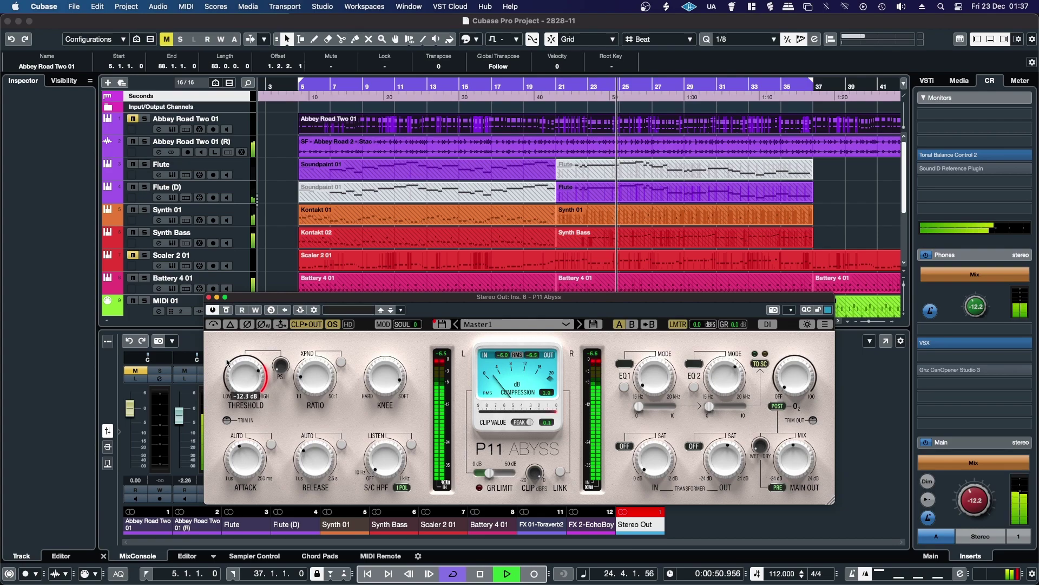
{"action": "left_click_drag", "start_coordinate": [228, 363], "coordinate": [226, 355]}
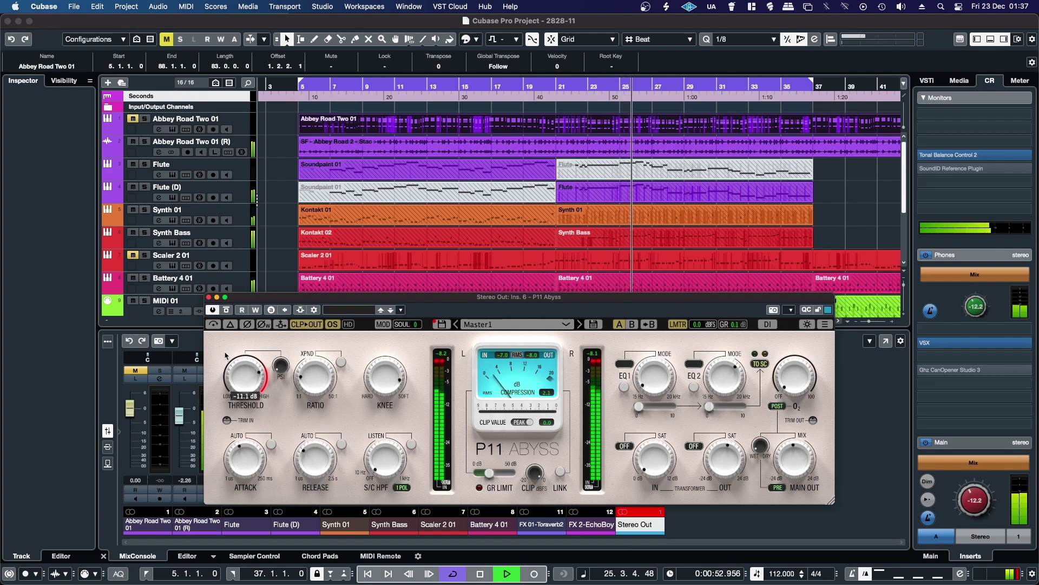
{"action": "left_click", "coordinate": [215, 324]}
{"action": "left_click", "coordinate": [214, 324]}
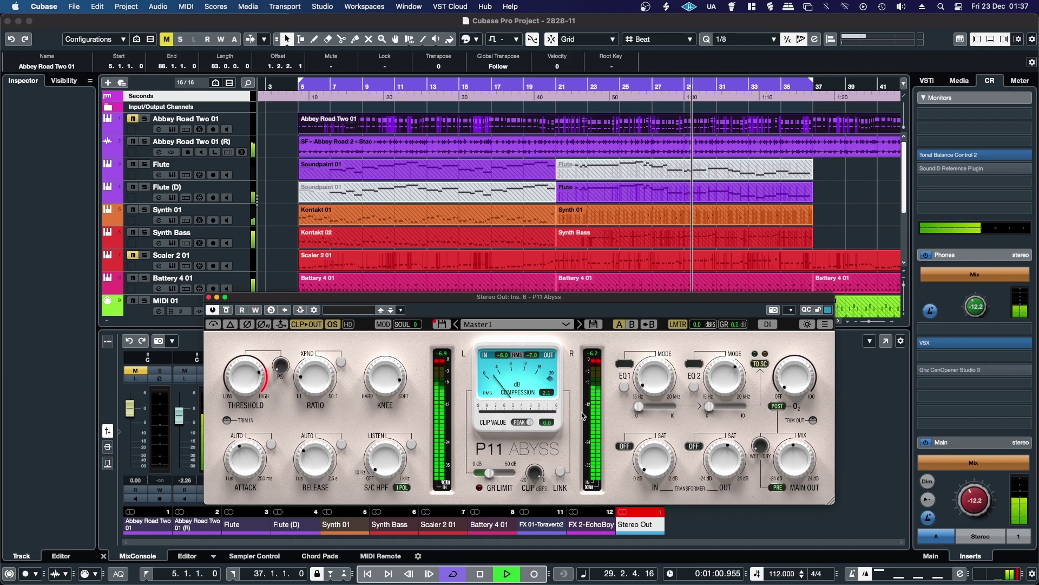
Audition the Mixbus- Make it Bounce a little more TM preset in the Stereo Out P11 Abyss.
{"action": "left_click", "coordinate": [538, 325]}
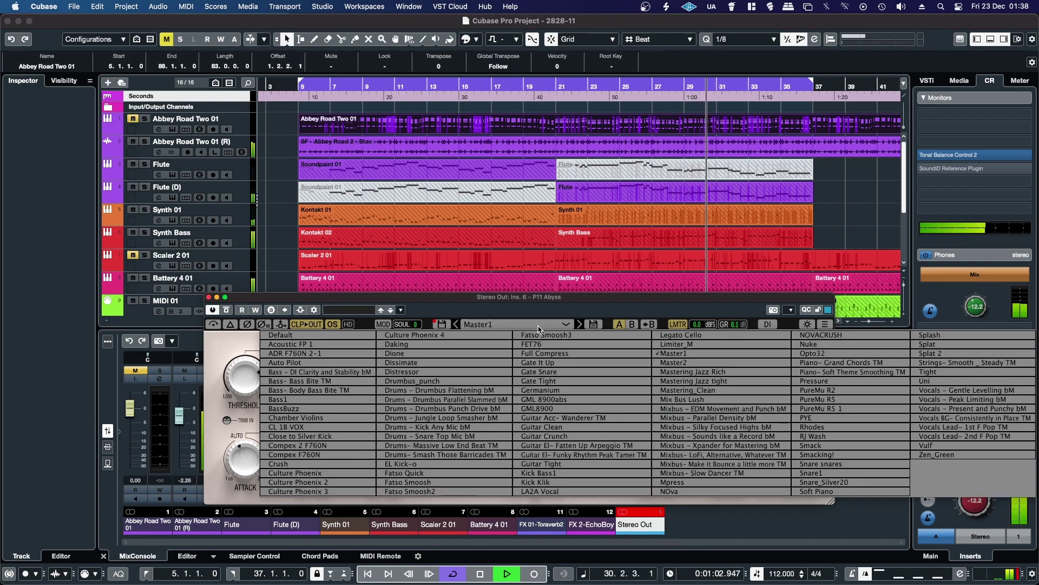
{"action": "left_click", "coordinate": [729, 464]}
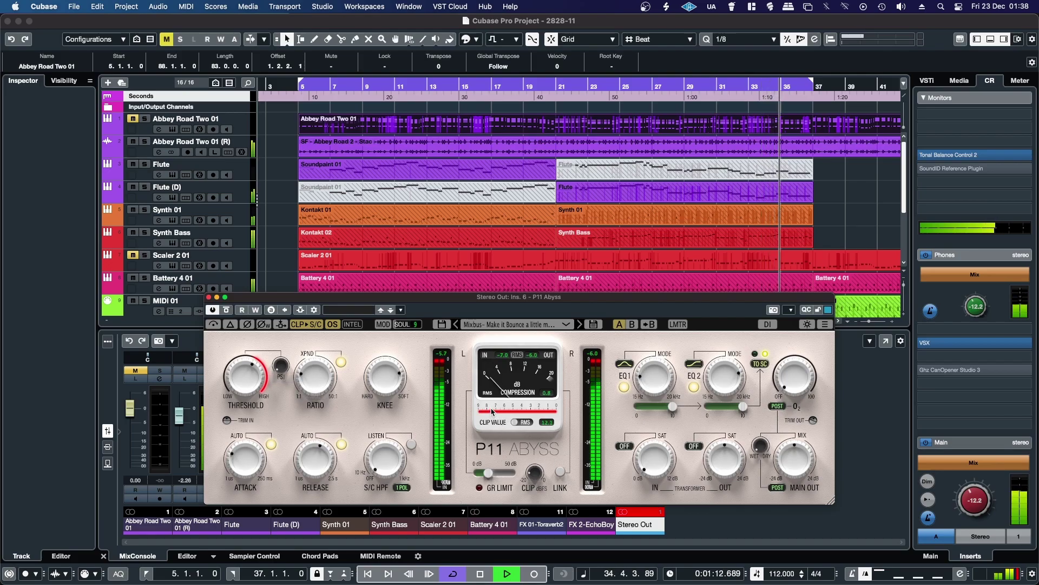
Load the Mixbus - EDM Movement and Punch bM preset, adjusting its threshold and enabling the limiter at 0.0 dBFS.
{"action": "left_click", "coordinate": [512, 325]}
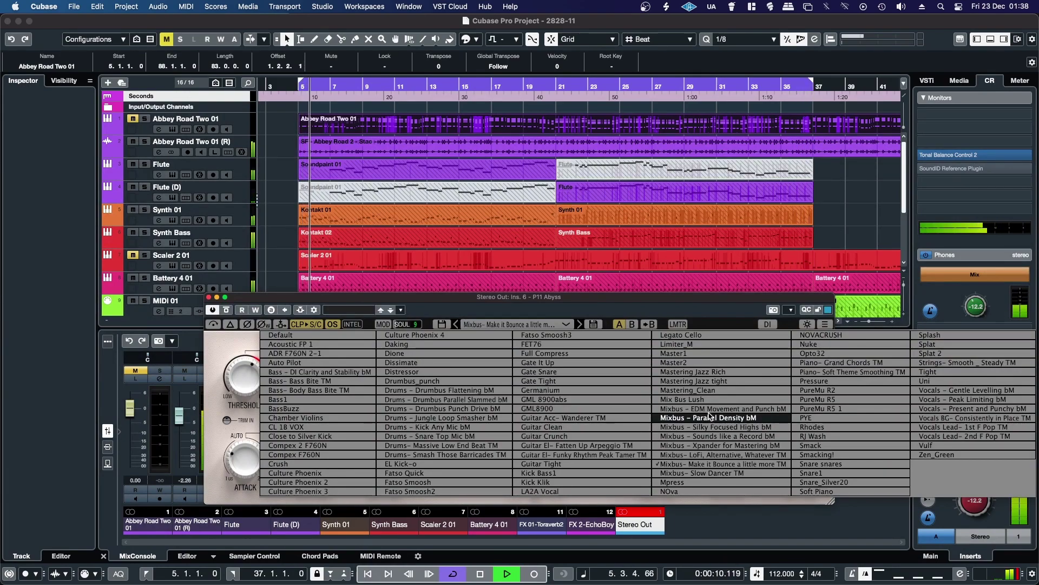
{"action": "left_click", "coordinate": [710, 409]}
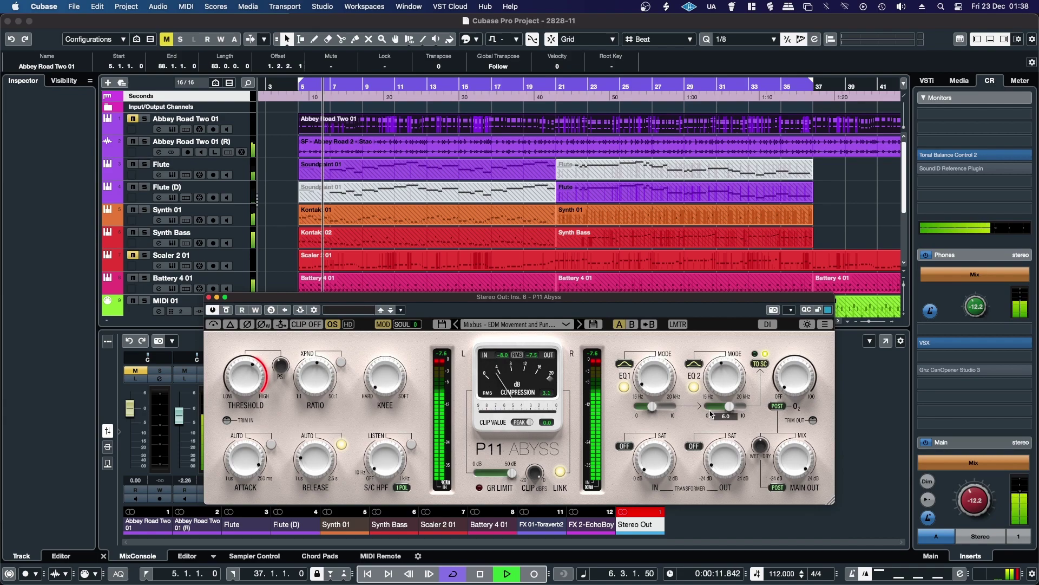
{"action": "mouse_move", "coordinate": [238, 377]}
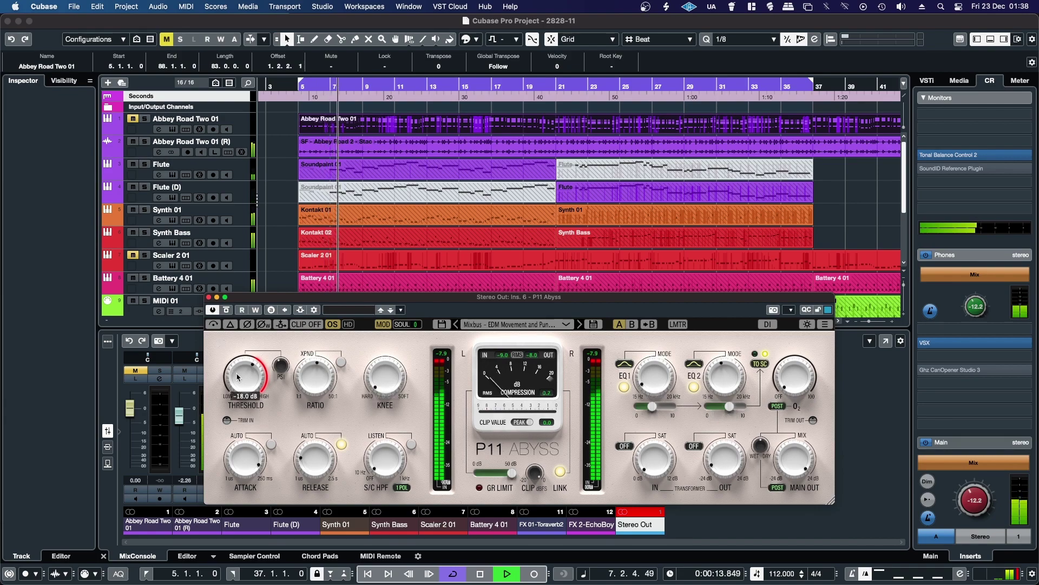
{"action": "mouse_move", "coordinate": [238, 377]}
{"action": "left_mouse_down"}
{"action": "mouse_move", "coordinate": [235, 356]}
{"action": "mouse_move", "coordinate": [234, 369]}
{"action": "left_mouse_up"}
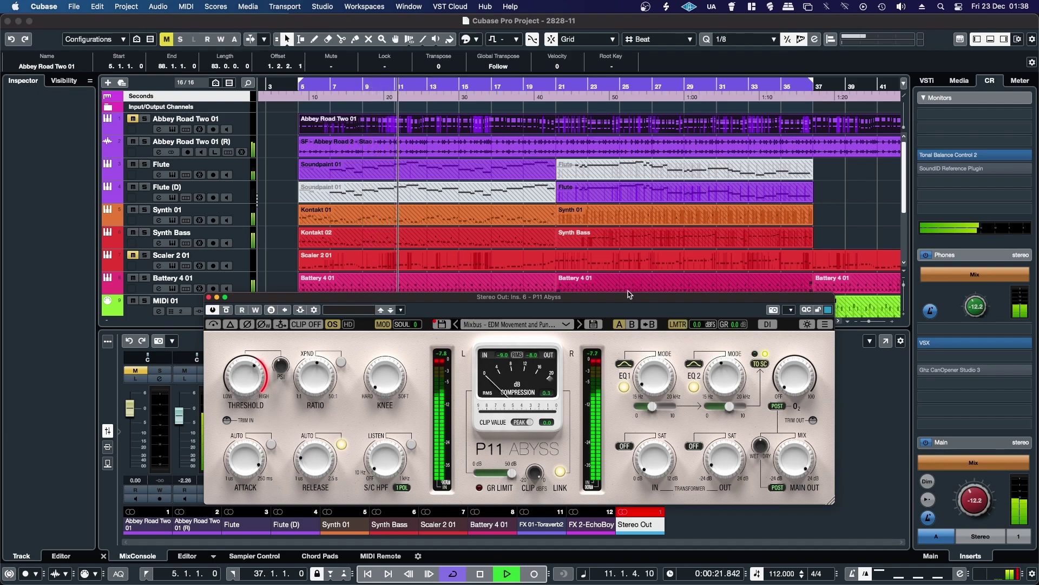
Lower the P11 Abyss main output and reset the Stereo Out clip indicator to recheck the peak level.
{"action": "left_click_drag", "start_coordinate": [627, 297], "coordinate": [545, 150]}
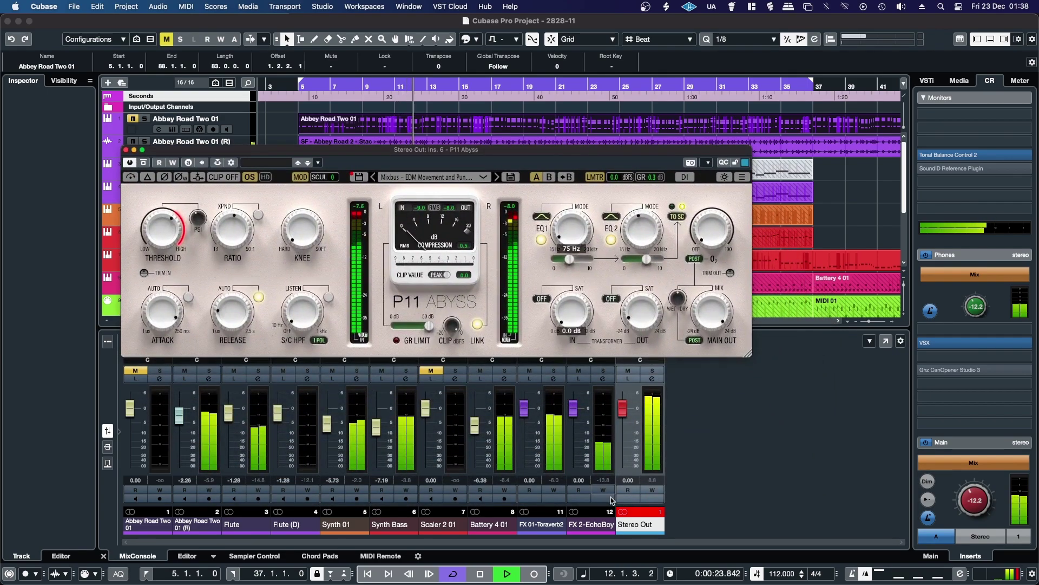
{"action": "left_click", "coordinate": [649, 524]}
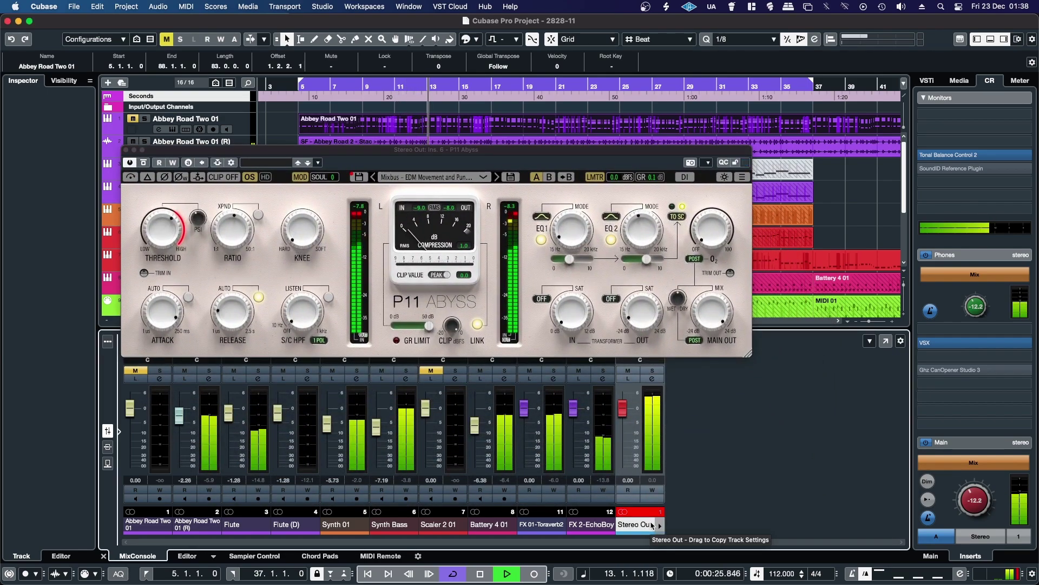
{"action": "left_click", "coordinate": [703, 327]}
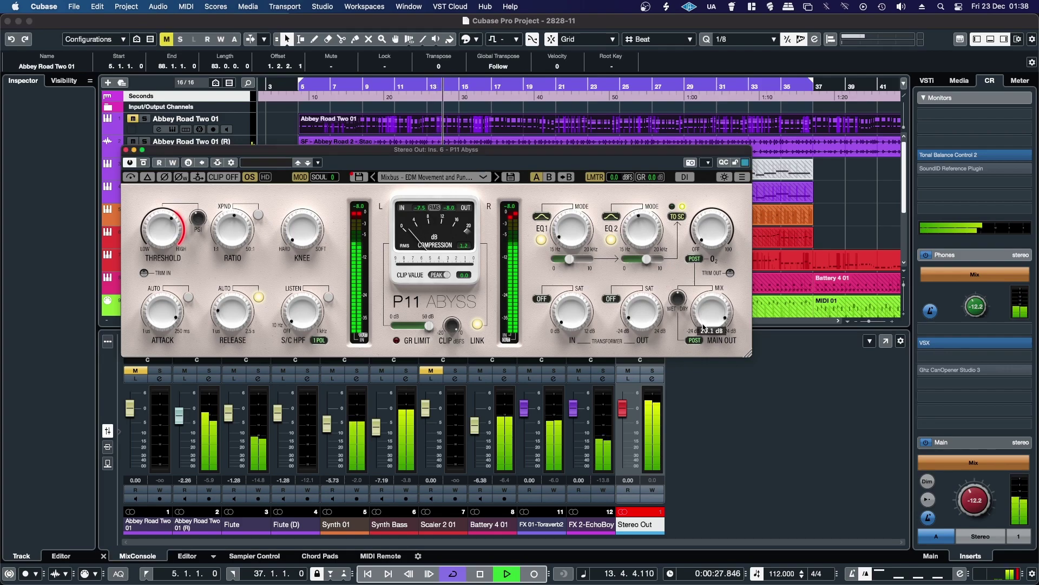
{"action": "left_click", "coordinate": [634, 514]}
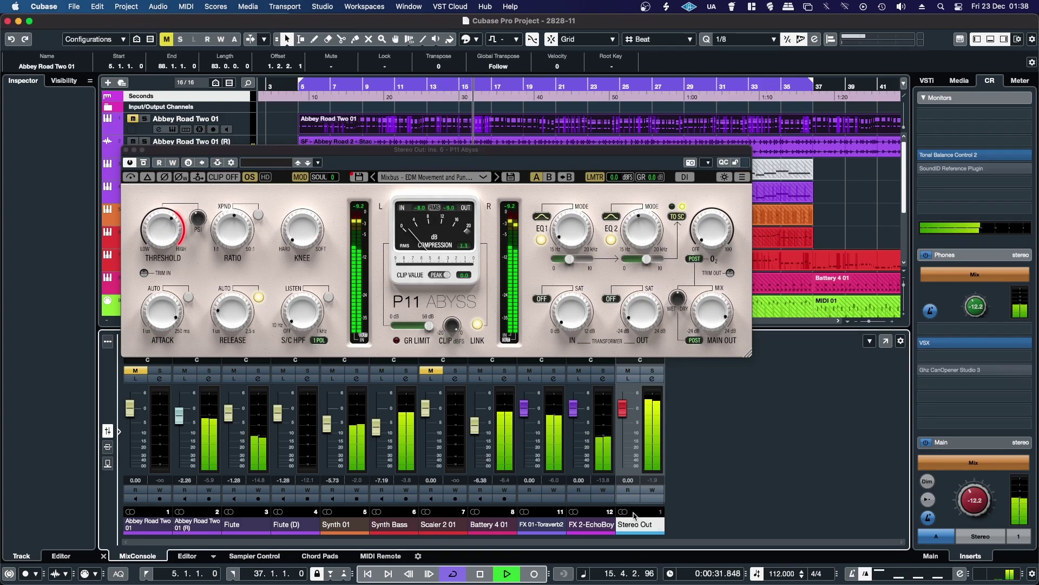
Load the Mixbus - Sounds like a Record bM preset in the Stereo Out P11 Abyss and reposition the plugin window.
{"action": "left_click", "coordinate": [415, 179]}
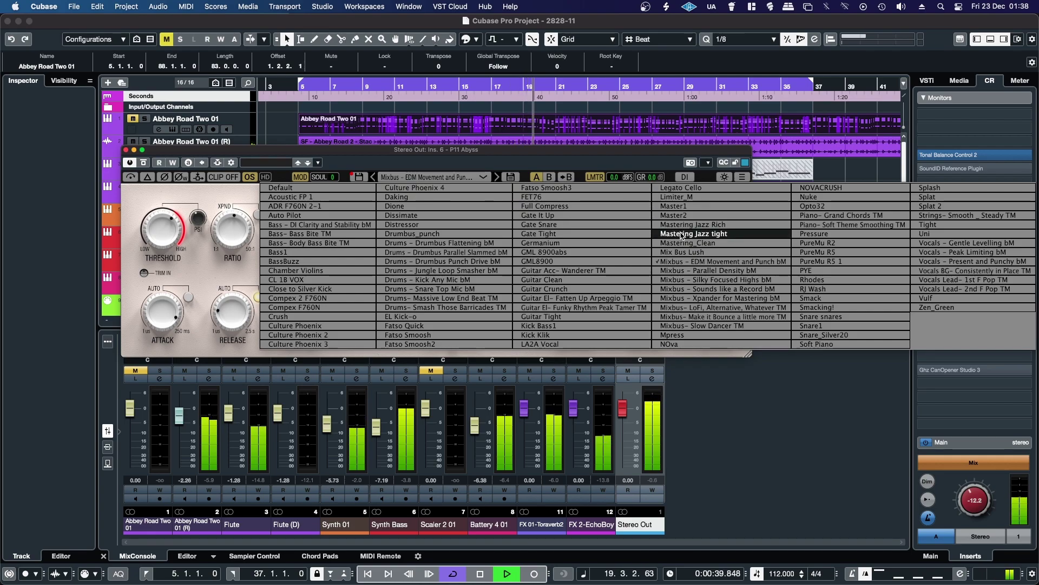
{"action": "left_click", "coordinate": [704, 290]}
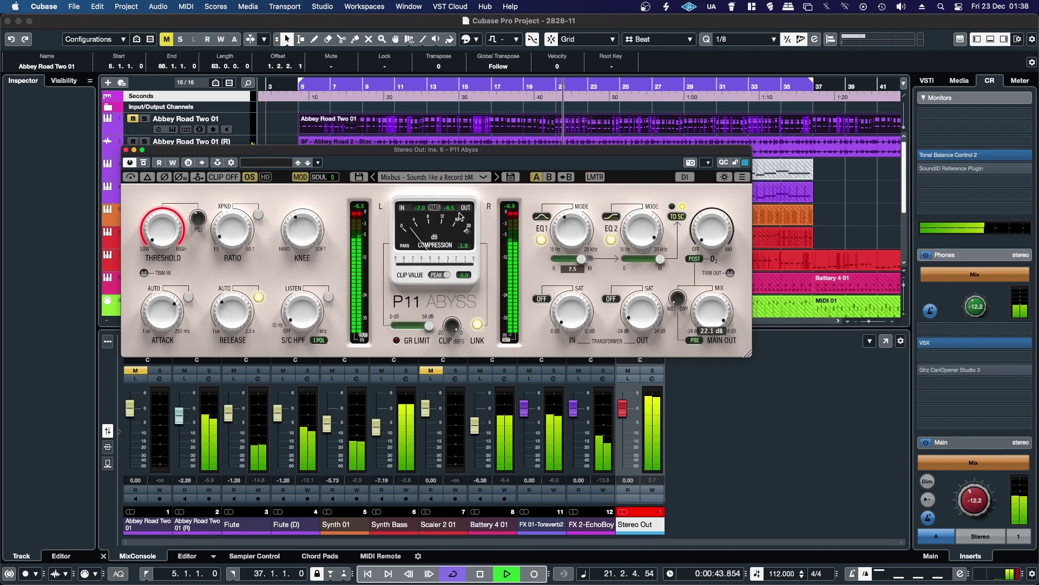
{"action": "left_click_drag", "start_coordinate": [438, 154], "coordinate": [495, 154]}
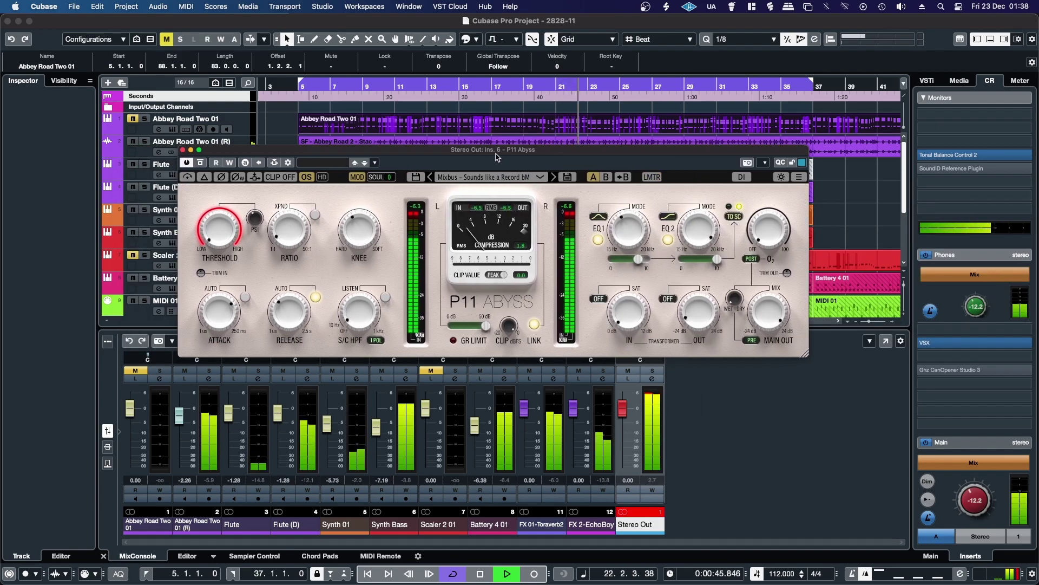
Enable the P11 Abyss limiter at 0.0 dBFS, set the main output to 18.5 dB and reset the Stereo Out clip indicator.
{"action": "mouse_move", "coordinate": [691, 271]}
{"action": "mouse_move", "coordinate": [756, 328]}
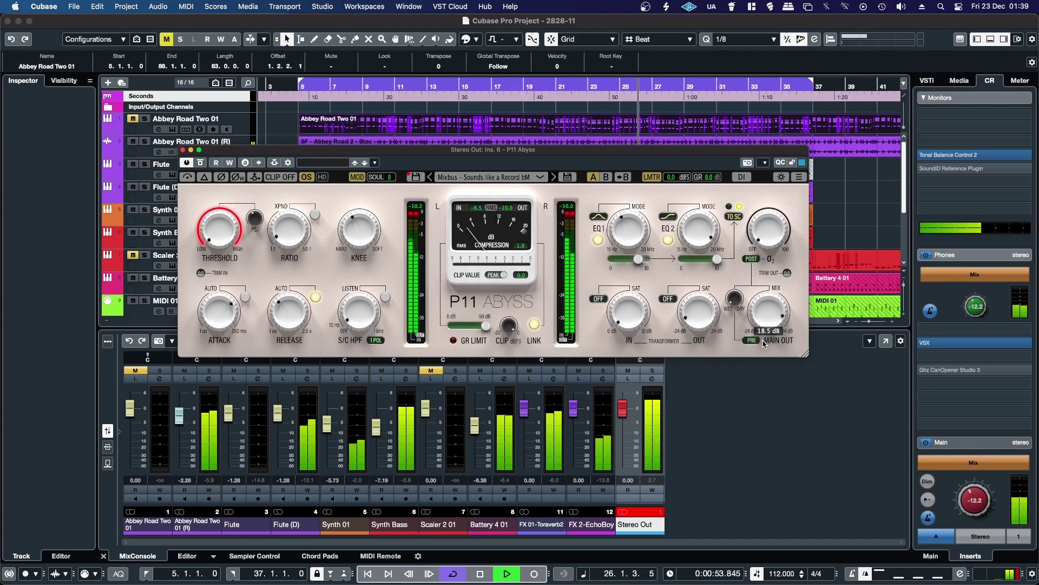
{"action": "left_click", "coordinate": [637, 514]}
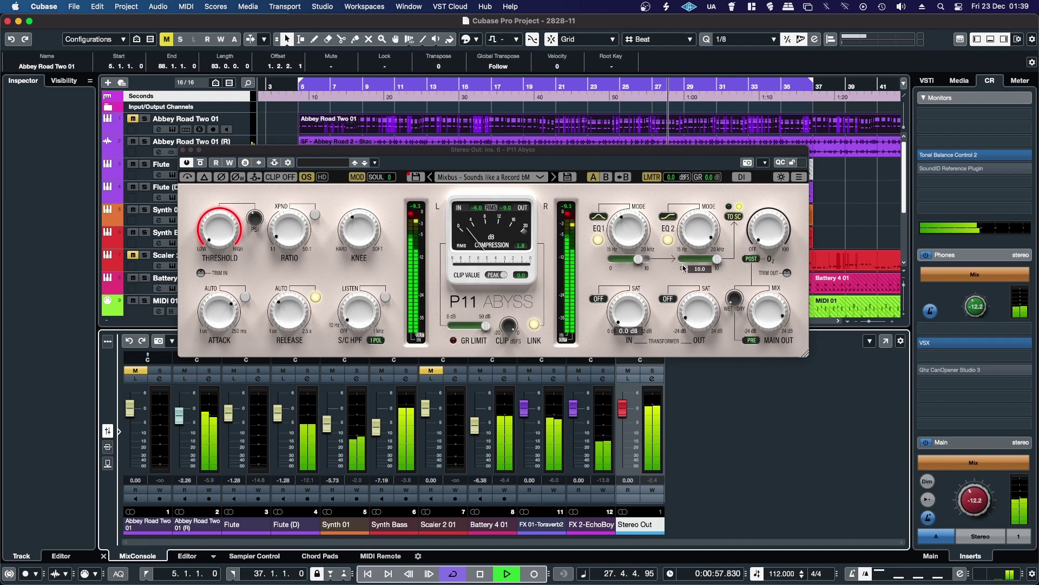
Set the P11 Abyss main output to 19.7 dB and raise its threshold above -50.0 dB.
{"action": "left_click", "coordinate": [730, 311]}
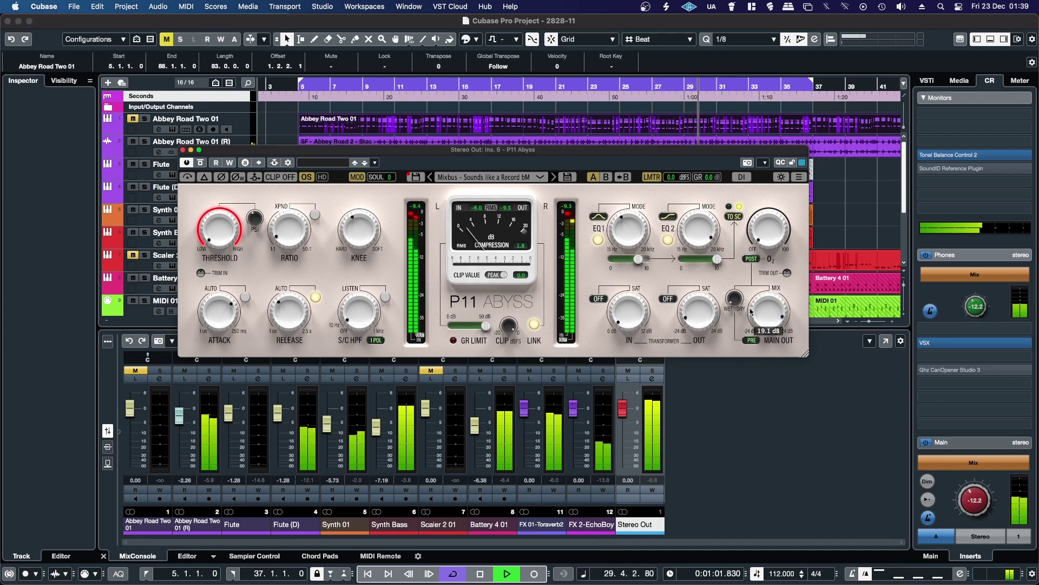
{"action": "left_click_drag", "start_coordinate": [751, 311], "coordinate": [751, 309]}
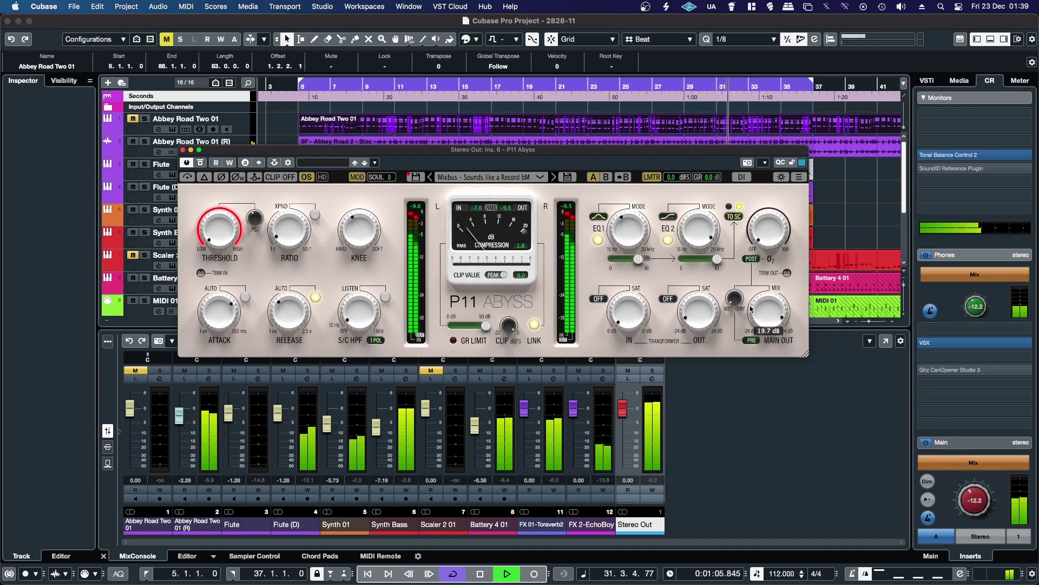
{"action": "mouse_move", "coordinate": [210, 249]}
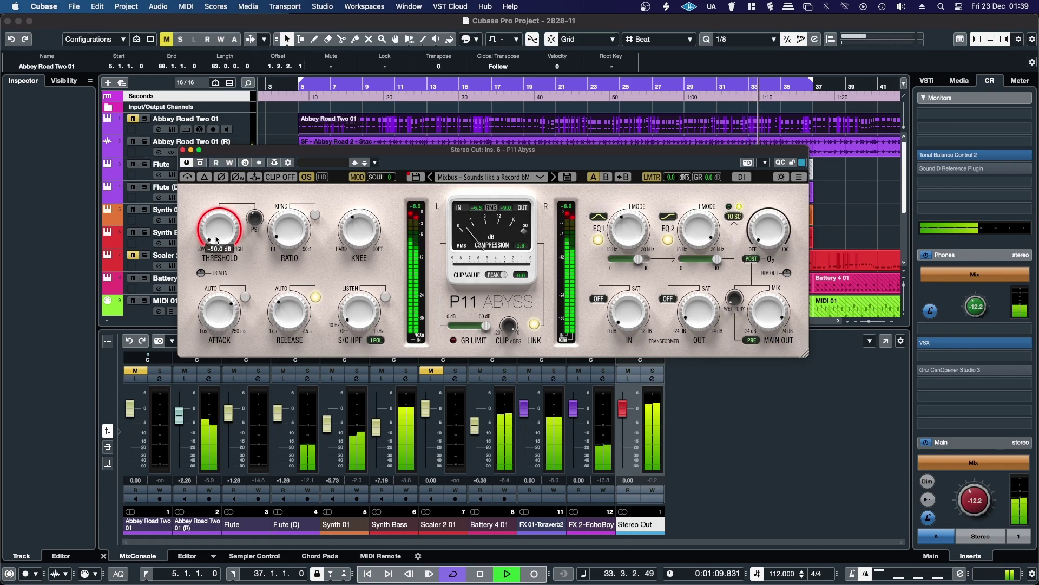
{"action": "left_click_drag", "start_coordinate": [217, 240], "coordinate": [211, 192]}
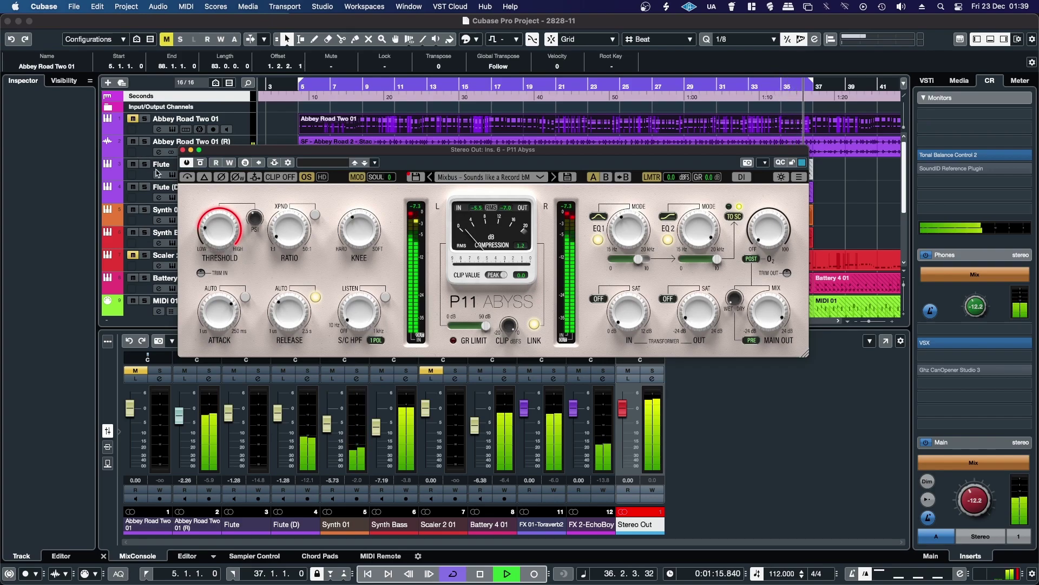
Close the P11 Abyss window and stop playback.
{"action": "left_click", "coordinate": [183, 150]}
{"action": "key", "text": "space"}
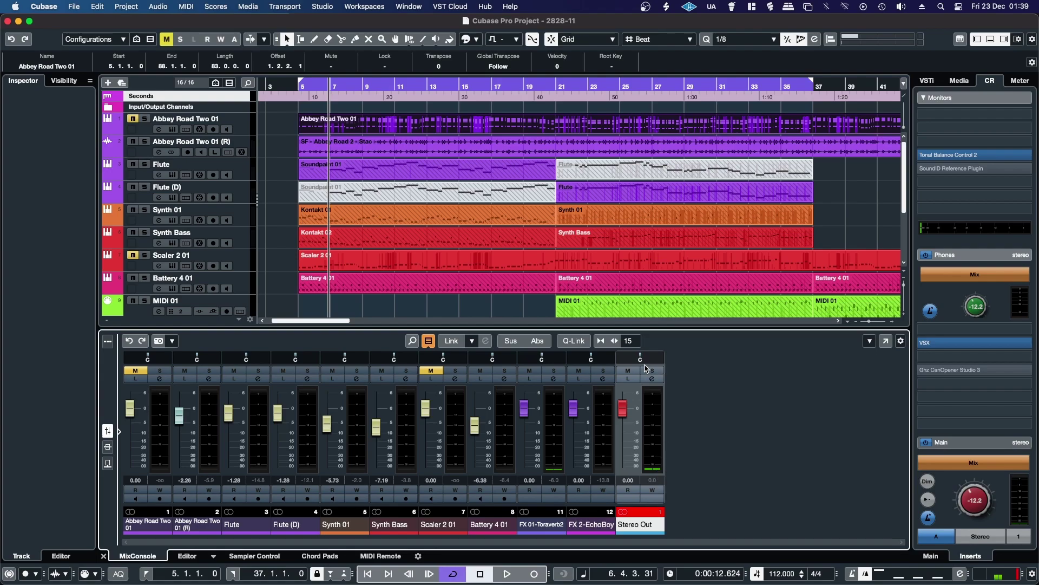
Reopen the P11 Abyss on Stereo Out and look over its list of presets.
{"action": "left_click", "coordinate": [652, 378]}
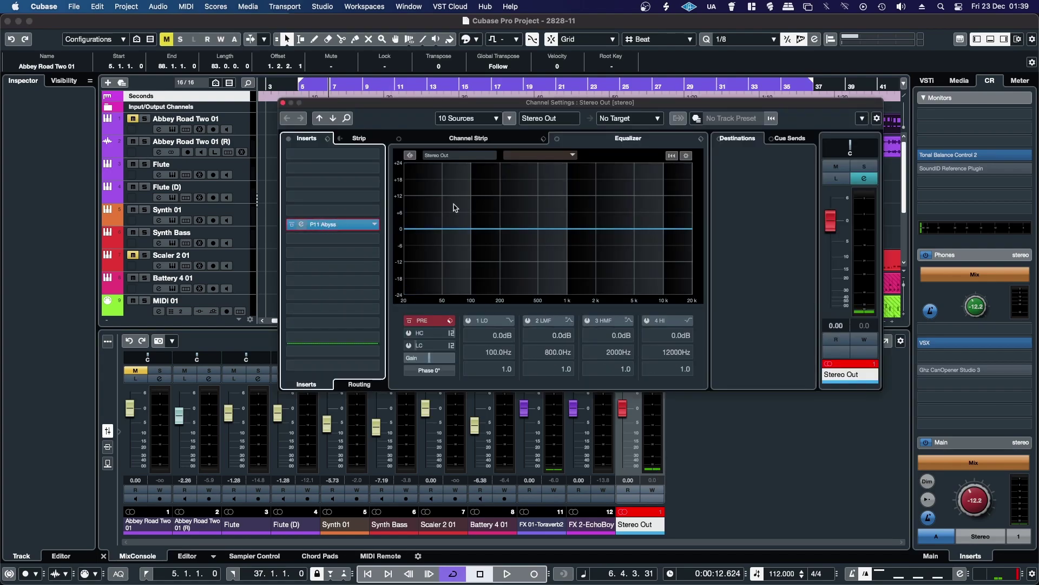
{"action": "left_click", "coordinate": [473, 176]}
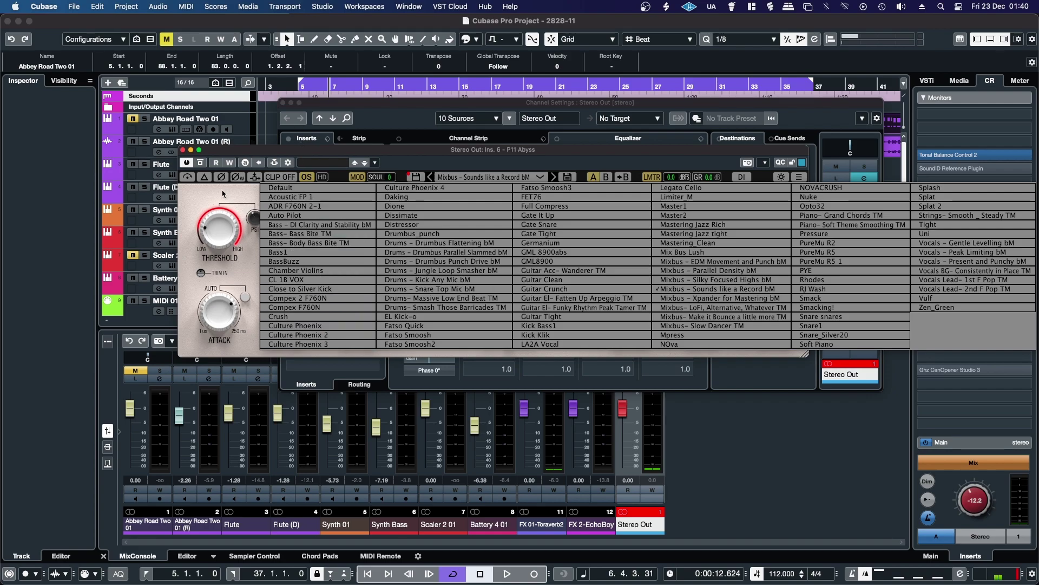
{"action": "left_click", "coordinate": [206, 208]}
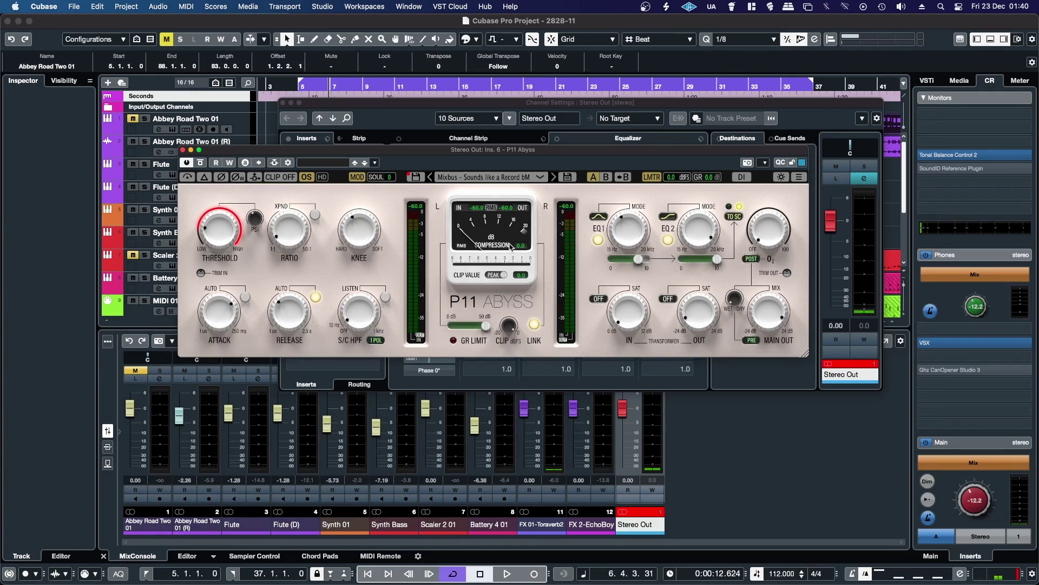